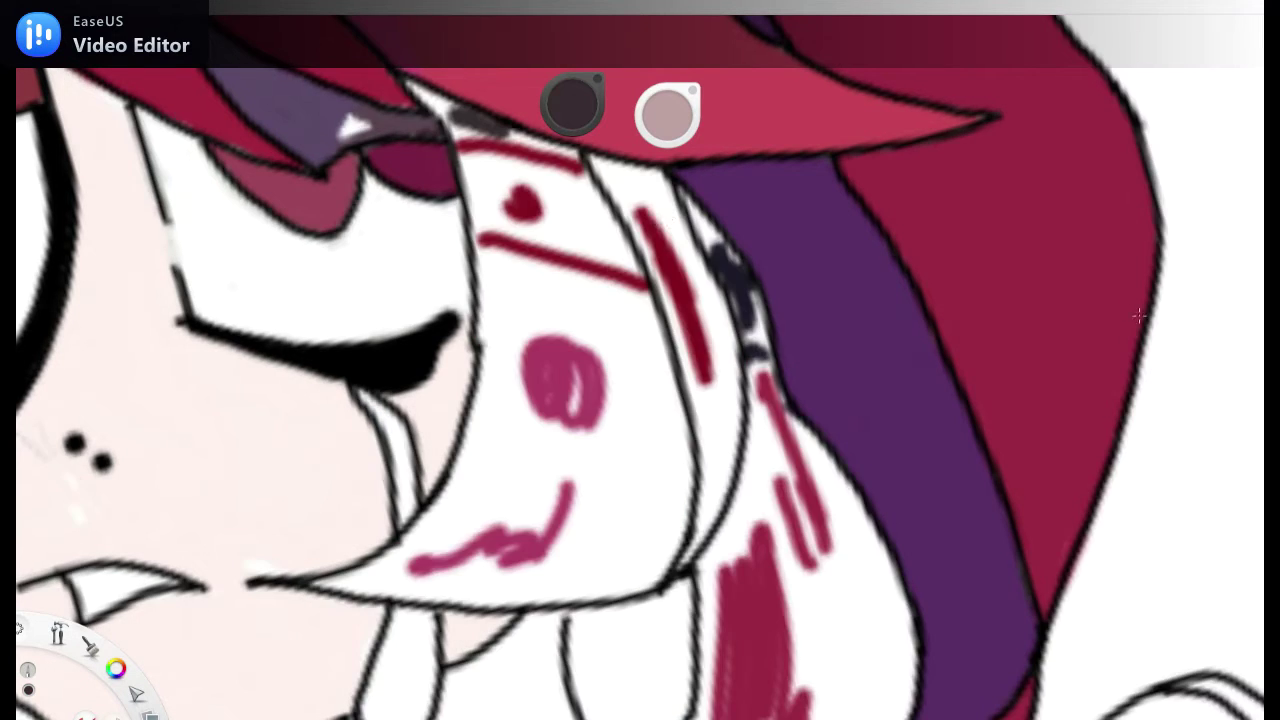
# Step: Sample the dark navy swatch and fill the top of the narrow hair section beside the purple strand
pyautogui.scroll(5, 742, 281)
pyautogui.keyDown('alt'); pyautogui.click(650, 300); pyautogui.keyUp('alt')
pyautogui.moveTo(600, 210)
pyautogui.mouseDown()
pyautogui.moveTo(720, 470)
pyautogui.moveTo(800, 600)
pyautogui.mouseUp()
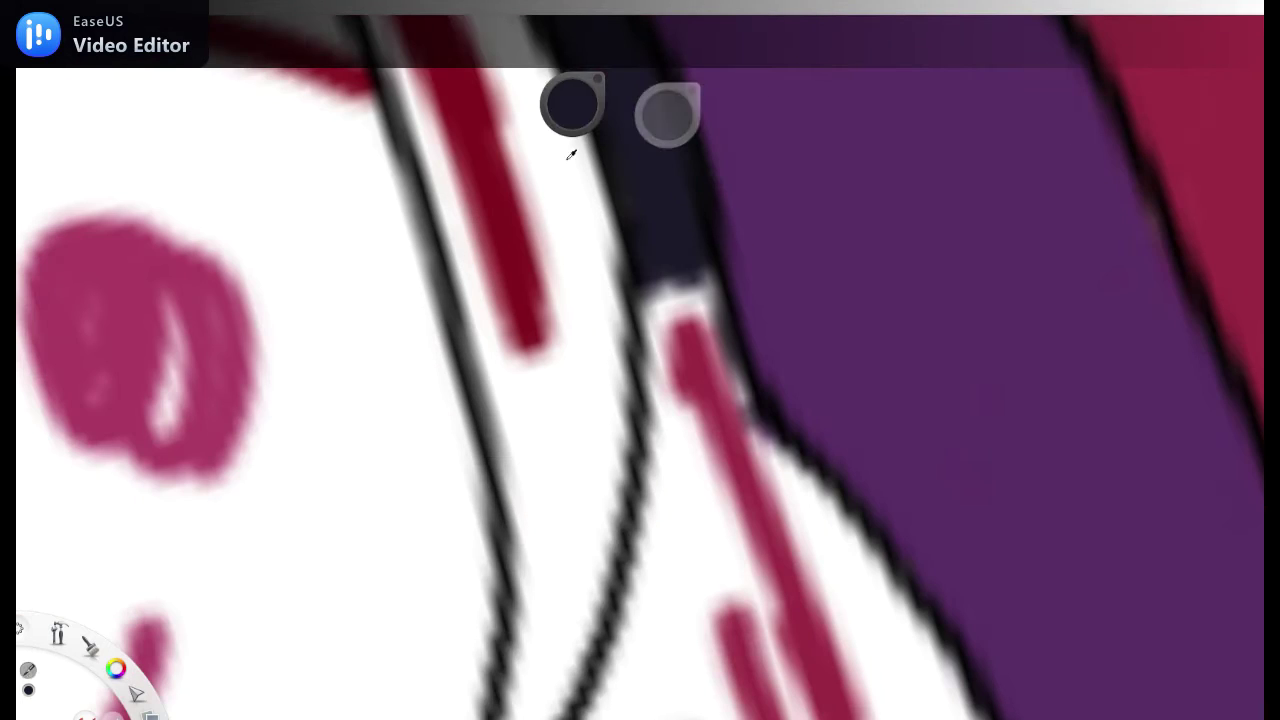
pyautogui.moveTo(572, 105); pyautogui.dragTo(665, 330)
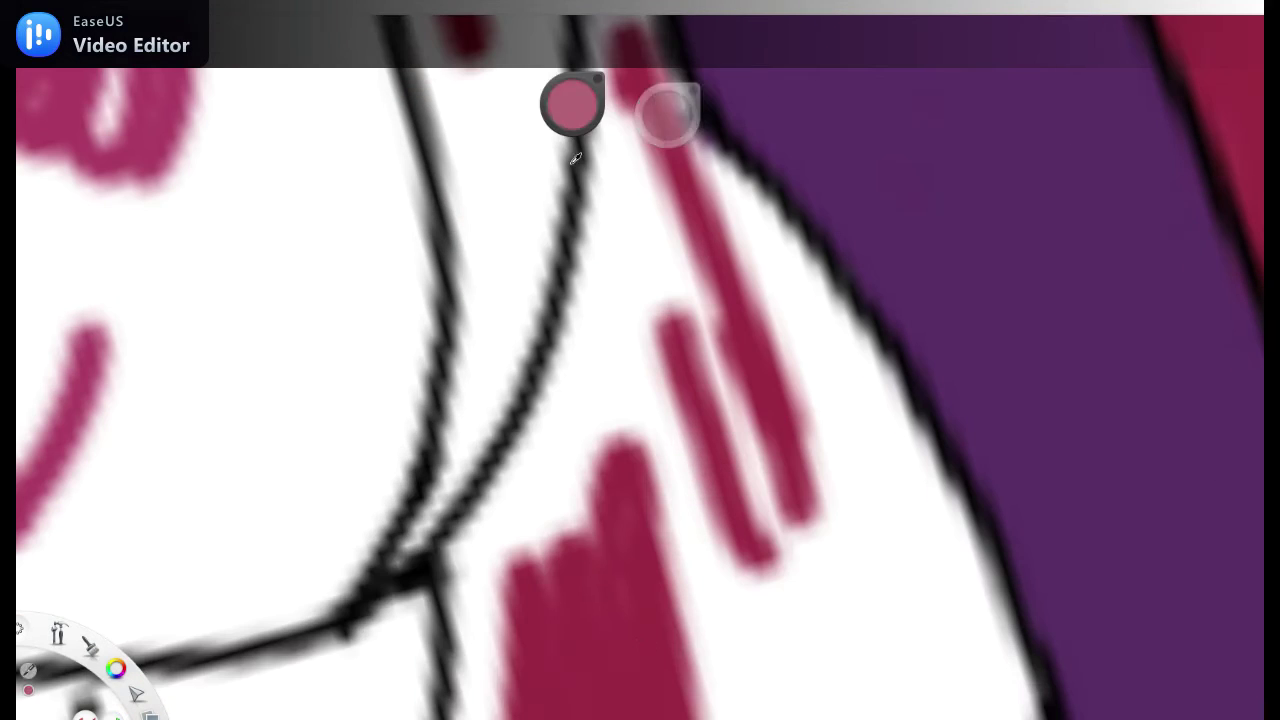
# Step: Fill the long hair strand beside the purple one with crimson, up to its black outline
pyautogui.moveTo(640, 320)
pyautogui.mouseDown()
pyautogui.moveTo(740, 460)
pyautogui.moveTo(850, 250)
pyautogui.moveTo(900, 650)
pyautogui.moveTo(676, 310)
pyautogui.moveTo(757, 463)
pyautogui.moveTo(577, 386)
pyautogui.moveTo(840, 300)
pyautogui.moveTo(577, 388)
pyautogui.mouseUp()
pyautogui.moveTo(930, 320); pyautogui.dragTo(820, 680)
pyautogui.moveTo(608, 220)
pyautogui.mouseDown()
pyautogui.moveTo(627, 251)
pyautogui.moveTo(553, 298)
pyautogui.moveTo(620, 500)
pyautogui.moveTo(600, 323)
pyautogui.moveTo(420, 434)
pyautogui.moveTo(424, 661)
pyautogui.mouseUp()
pyautogui.moveTo(554, 366); pyautogui.dragTo(700, 390)
pyautogui.moveTo(514, 671)
pyautogui.mouseDown()
pyautogui.moveTo(600, 420)
pyautogui.moveTo(493, 470)
pyautogui.moveTo(569, 257)
pyautogui.moveTo(560, 480)
pyautogui.moveTo(600, 300)
pyautogui.moveTo(435, 141)
pyautogui.moveTo(650, 540)
pyautogui.moveTo(610, 228)
pyautogui.moveTo(450, 280)
pyautogui.moveTo(565, 206)
pyautogui.moveTo(430, 200)
pyautogui.moveTo(539, 169)
pyautogui.moveTo(486, 237)
pyautogui.mouseUp()
pyautogui.moveTo(423, 377)
pyautogui.mouseDown()
pyautogui.moveTo(313, 312)
pyautogui.moveTo(412, 176)
pyautogui.moveTo(577, 107)
pyautogui.mouseUp()
# Step: Fill the narrow curved strip behind the front hair lock with dark red
pyautogui.scroll(3, 533, 298)
pyautogui.moveTo(432, 254)
pyautogui.mouseDown()
pyautogui.moveTo(503, 357)
pyautogui.moveTo(538, 484)
pyautogui.mouseUp()
pyautogui.moveTo(336, 237)
pyautogui.mouseDown()
pyautogui.moveTo(354, 146)
pyautogui.moveTo(270, 257)
pyautogui.moveTo(334, 294)
pyautogui.moveTo(460, 560)
pyautogui.moveTo(401, 233)
pyautogui.mouseUp()
pyautogui.moveTo(284, 89)
pyautogui.mouseDown()
pyautogui.moveTo(398, 448)
pyautogui.moveTo(446, 451)
pyautogui.moveTo(560, 330)
pyautogui.moveTo(574, 149)
pyautogui.moveTo(640, 366)
pyautogui.mouseUp()
pyautogui.keyDown('alt'); pyautogui.click(640, 366); pyautogui.keyUp('alt')
pyautogui.moveTo(652, 248)
pyautogui.mouseDown()
pyautogui.moveTo(790, 520)
pyautogui.moveTo(570, 620)
pyautogui.moveTo(700, 300)
pyautogui.moveTo(601, 566)
pyautogui.mouseUp()
pyautogui.moveTo(710, 470)
pyautogui.mouseDown()
pyautogui.moveTo(530, 650)
pyautogui.moveTo(650, 690)
pyautogui.mouseUp()
pyautogui.moveTo(720, 535)
pyautogui.mouseDown()
pyautogui.moveTo(450, 320)
pyautogui.moveTo(560, 170)
pyautogui.moveTo(700, 260)
pyautogui.mouseUp()
pyautogui.scroll(5, 731, 287)
pyautogui.scroll(-5, 731, 287)
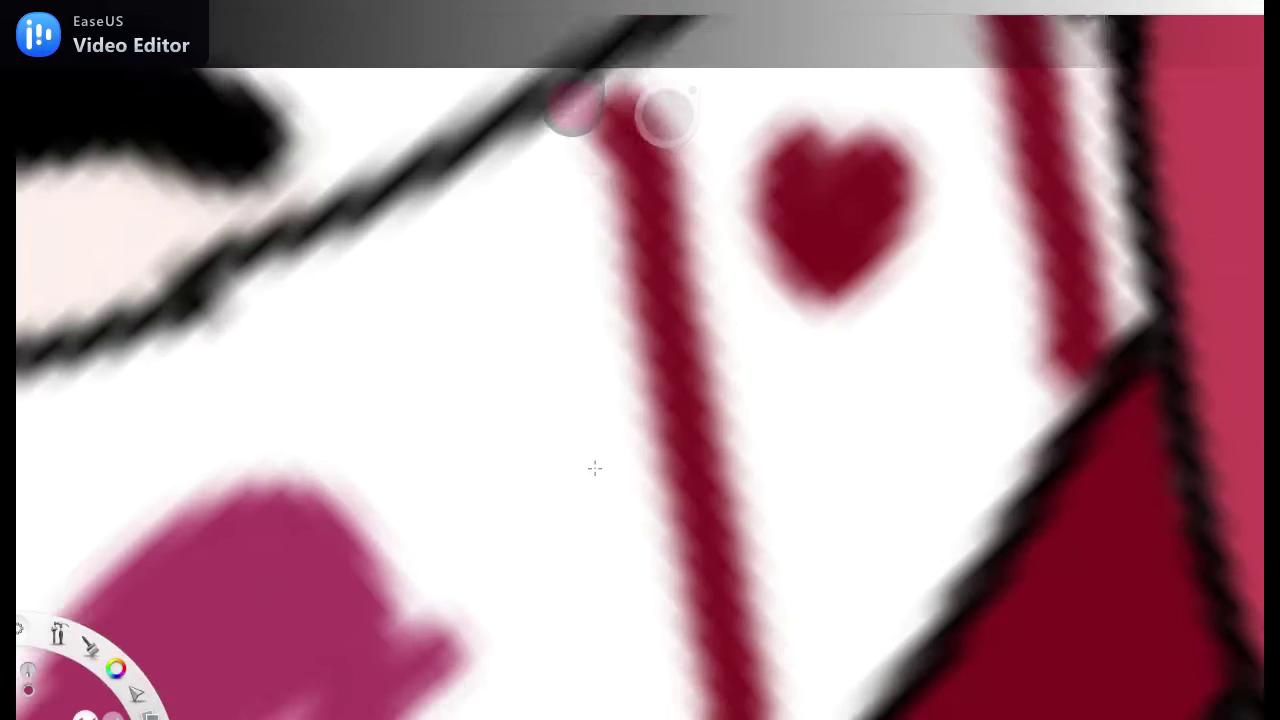
# Step: Fill the large front hair lock beside the closed eye with magenta, down to its pointed tip
pyautogui.moveTo(590, 175)
pyautogui.mouseDown()
pyautogui.moveTo(660, 700)
pyautogui.moveTo(592, 188)
pyautogui.moveTo(470, 680)
pyautogui.moveTo(600, 700)
pyautogui.moveTo(820, 457)
pyautogui.moveTo(790, 399)
pyautogui.moveTo(700, 330)
pyautogui.moveTo(420, 200)
pyautogui.moveTo(460, 400)
pyautogui.moveTo(381, 145)
pyautogui.moveTo(450, 300)
pyautogui.moveTo(430, 650)
pyautogui.moveTo(500, 100)
pyautogui.moveTo(516, 330)
pyautogui.moveTo(760, 500)
pyautogui.moveTo(909, 577)
pyautogui.moveTo(720, 316)
pyautogui.mouseUp()
pyautogui.moveTo(804, 418)
pyautogui.mouseDown()
pyautogui.moveTo(700, 400)
pyautogui.moveTo(780, 500)
pyautogui.moveTo(850, 300)
pyautogui.moveTo(826, 389)
pyautogui.moveTo(780, 450)
pyautogui.moveTo(820, 400)
pyautogui.moveTo(869, 563)
pyautogui.mouseUp()
pyautogui.moveTo(600, 330)
pyautogui.mouseDown()
pyautogui.moveTo(450, 230)
pyautogui.moveTo(600, 300)
pyautogui.moveTo(420, 297)
pyautogui.moveTo(620, 380)
pyautogui.mouseUp()
pyautogui.moveTo(589, 253); pyautogui.dragTo(579, 159)
# Step: Fill the band with the heart mark at the top of the front hair lock with solid dark red
pyautogui.moveTo(440, 470)
pyautogui.mouseDown()
pyautogui.moveTo(415, 205)
pyautogui.moveTo(300, 470)
pyautogui.mouseUp()
pyautogui.moveTo(470, 540)
pyautogui.mouseDown()
pyautogui.moveTo(380, 340)
pyautogui.moveTo(430, 580)
pyautogui.mouseUp()
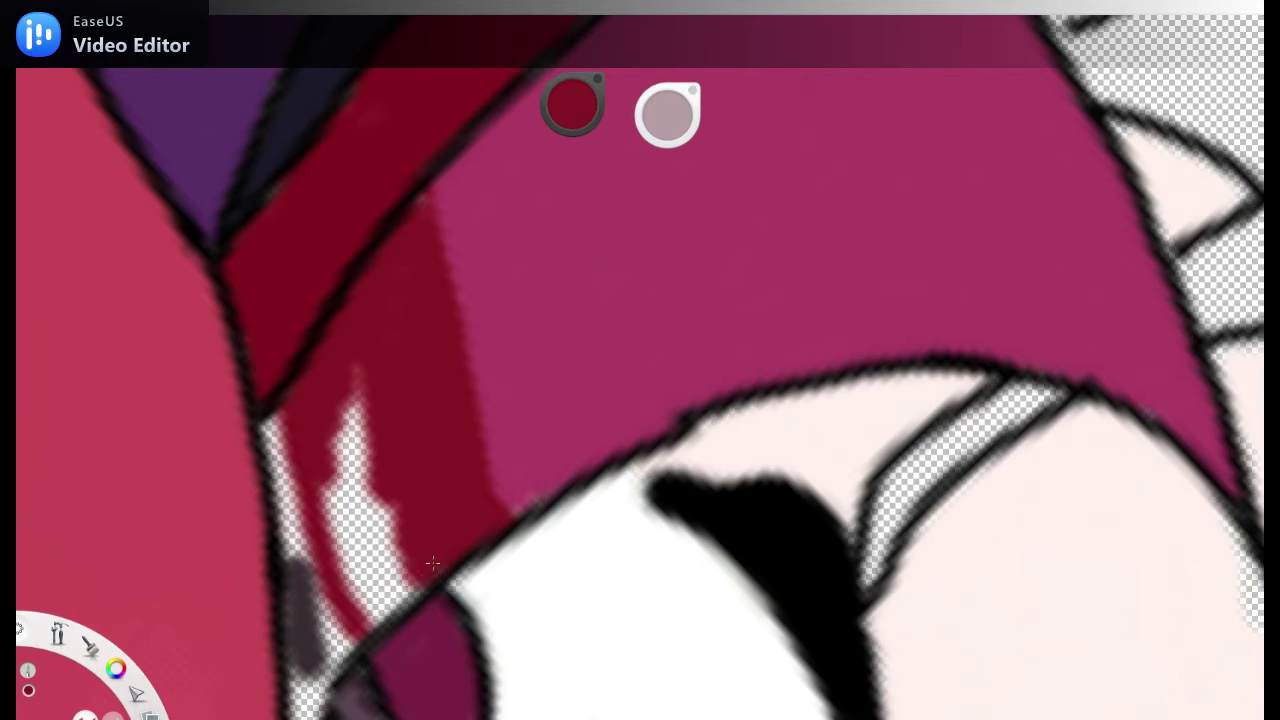
pyautogui.moveTo(355, 370); pyautogui.dragTo(340, 610)
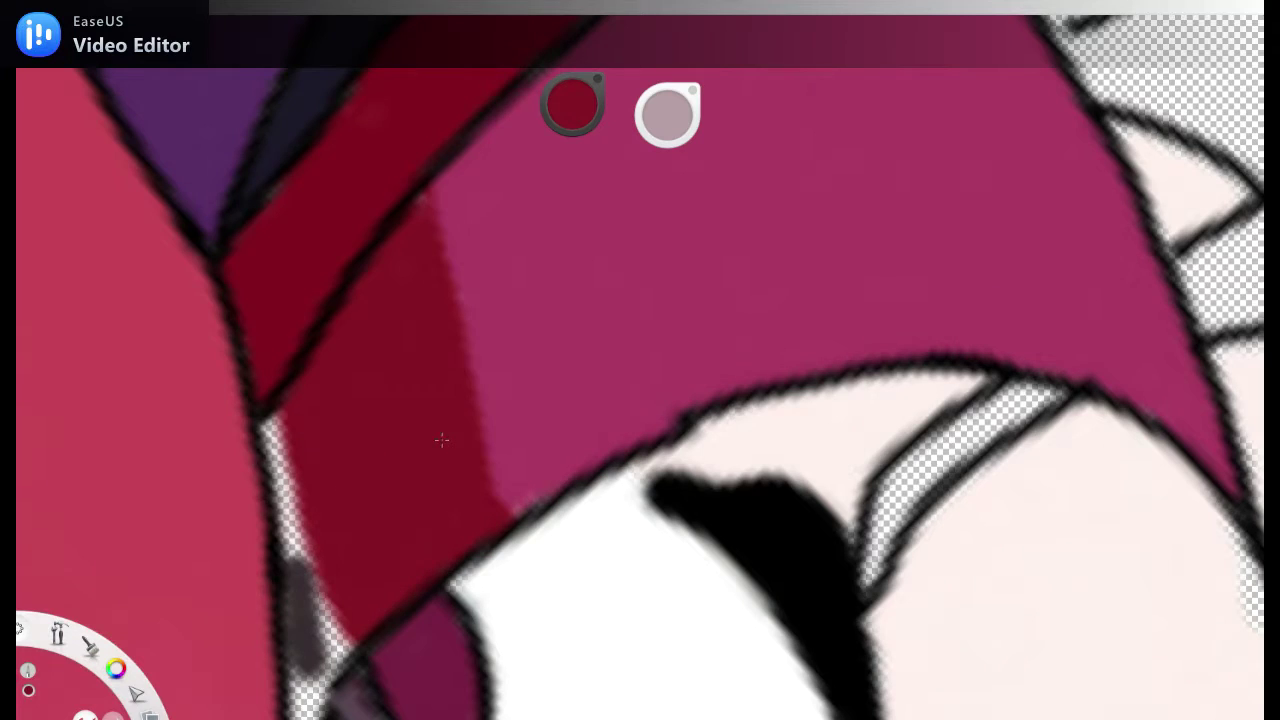
# Step: Sample white and paint it between the closed eye's lash and the outline of the magenta lock
pyautogui.moveTo(442, 440); pyautogui.dragTo(640, 371)
pyautogui.moveTo(572, 105); pyautogui.dragTo(537, 318)
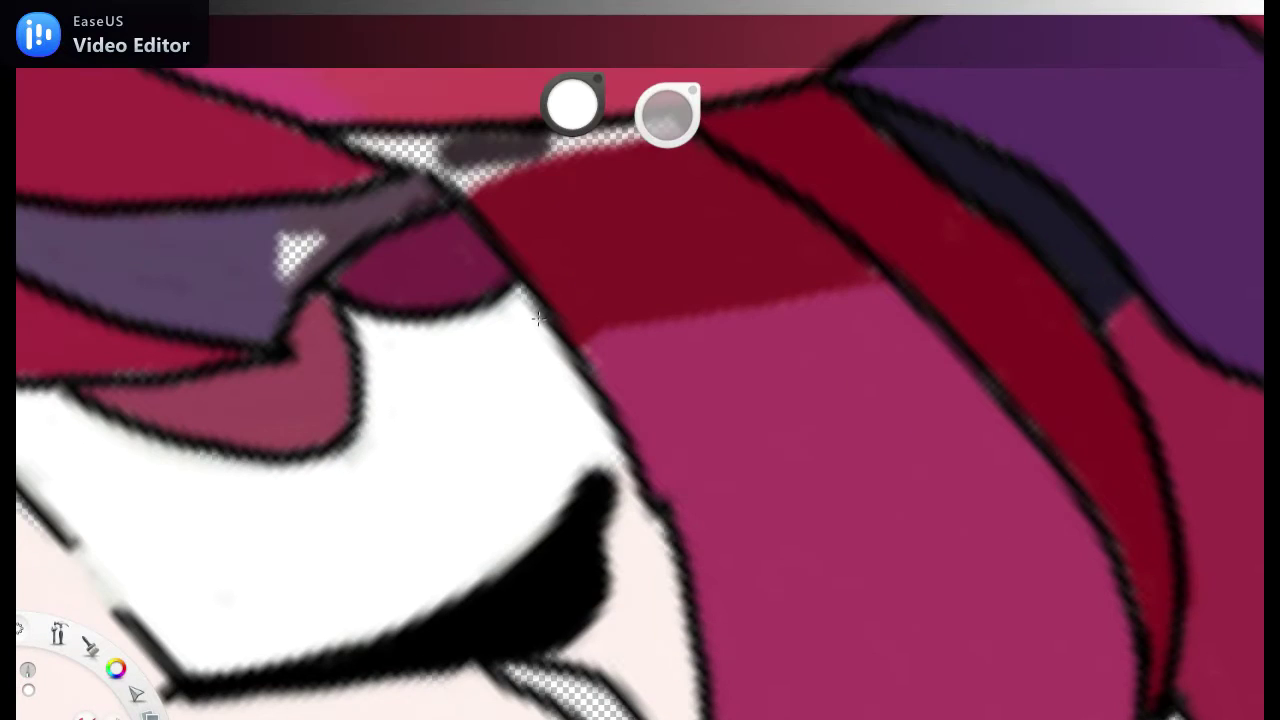
pyautogui.moveTo(666, 560); pyautogui.dragTo(631, 340)
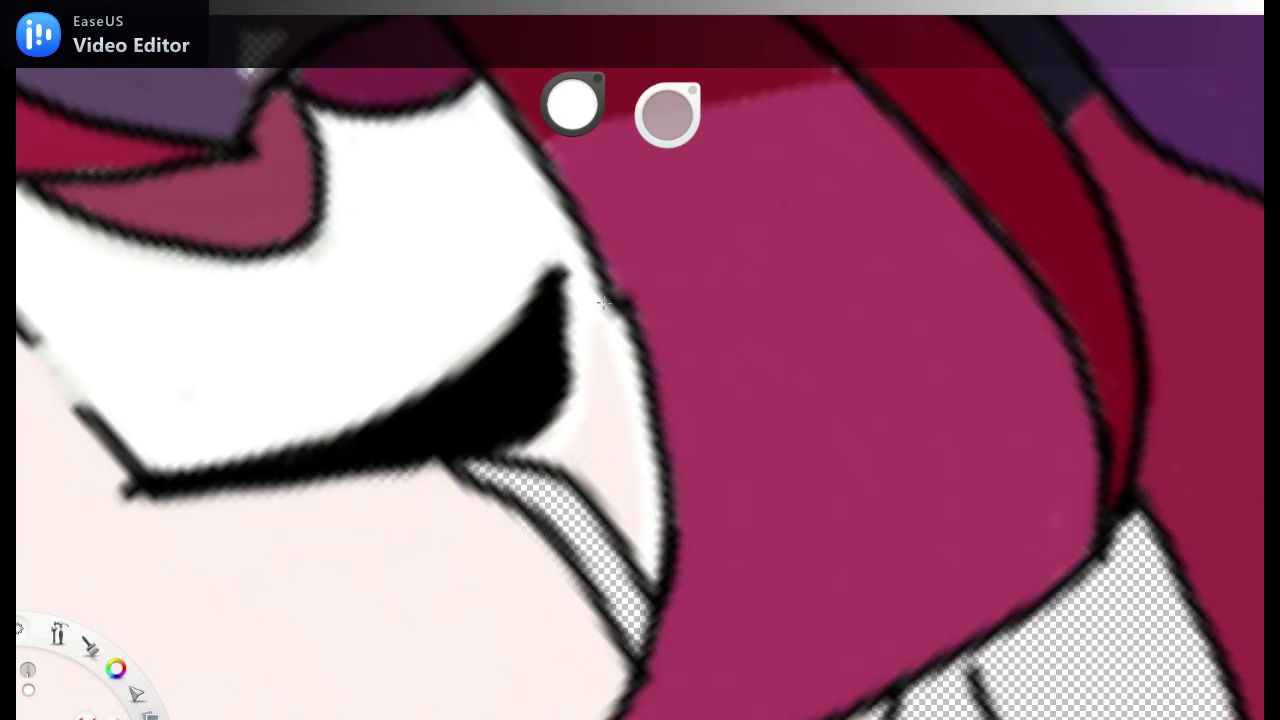
pyautogui.scroll(-5, 603, 302)
pyautogui.scroll(5, 616, 220)
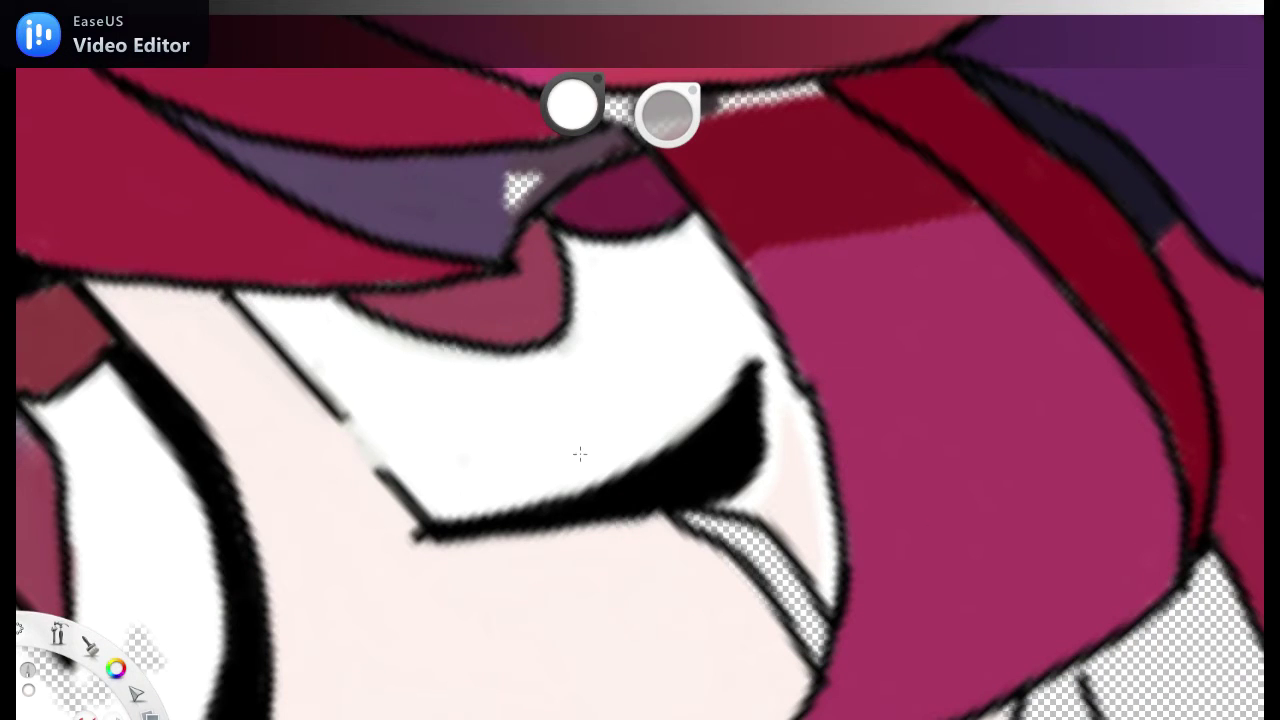
# Step: Fill the transparent gaps in the white of the large open eye, up to the iris outline
pyautogui.scroll(-3, 580, 454)
pyautogui.scroll(5, 537, 594)
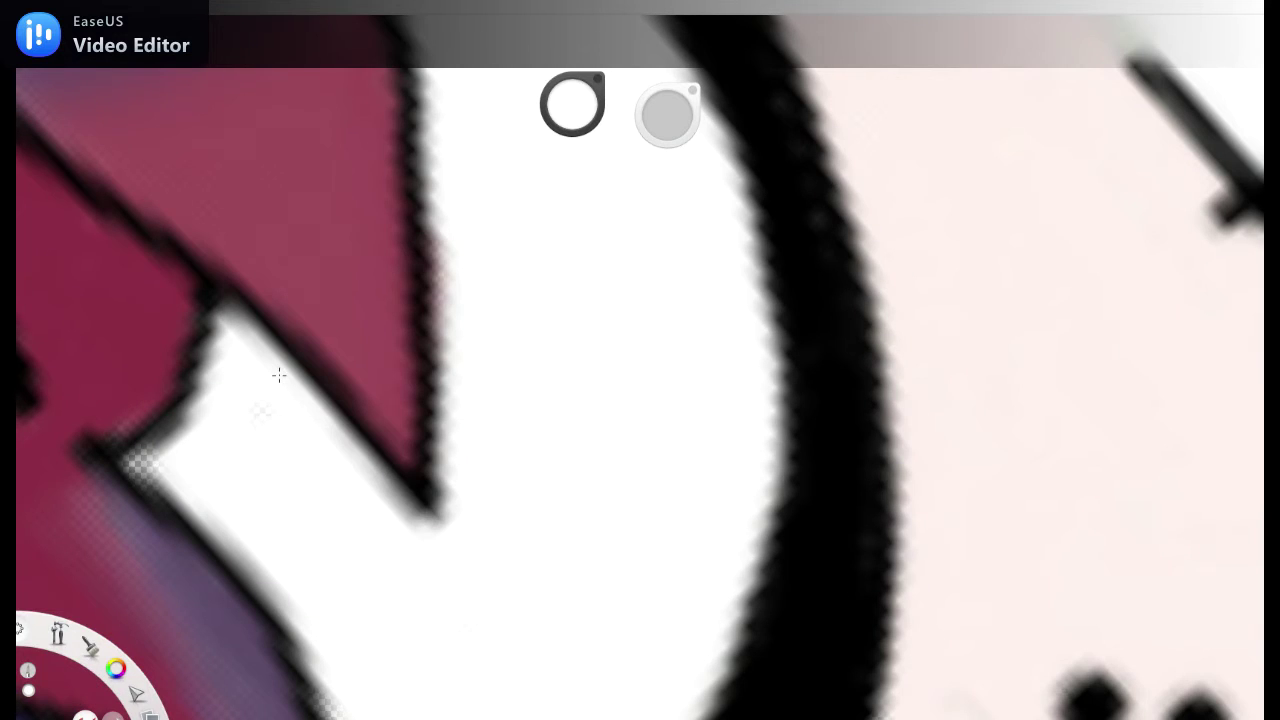
pyautogui.scroll(3, 514, 317)
pyautogui.scroll(-2, 640, 497)
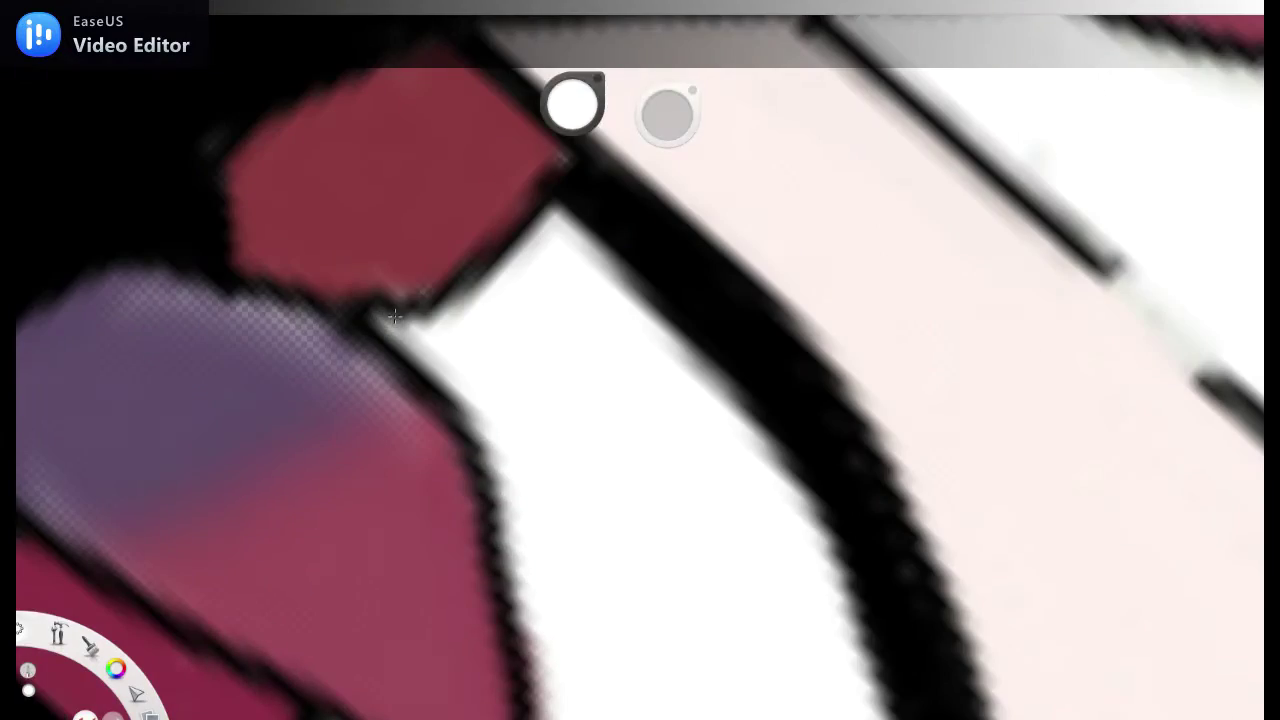
pyautogui.scroll(-3, 640, 497)
pyautogui.scroll(3, 815, 375)
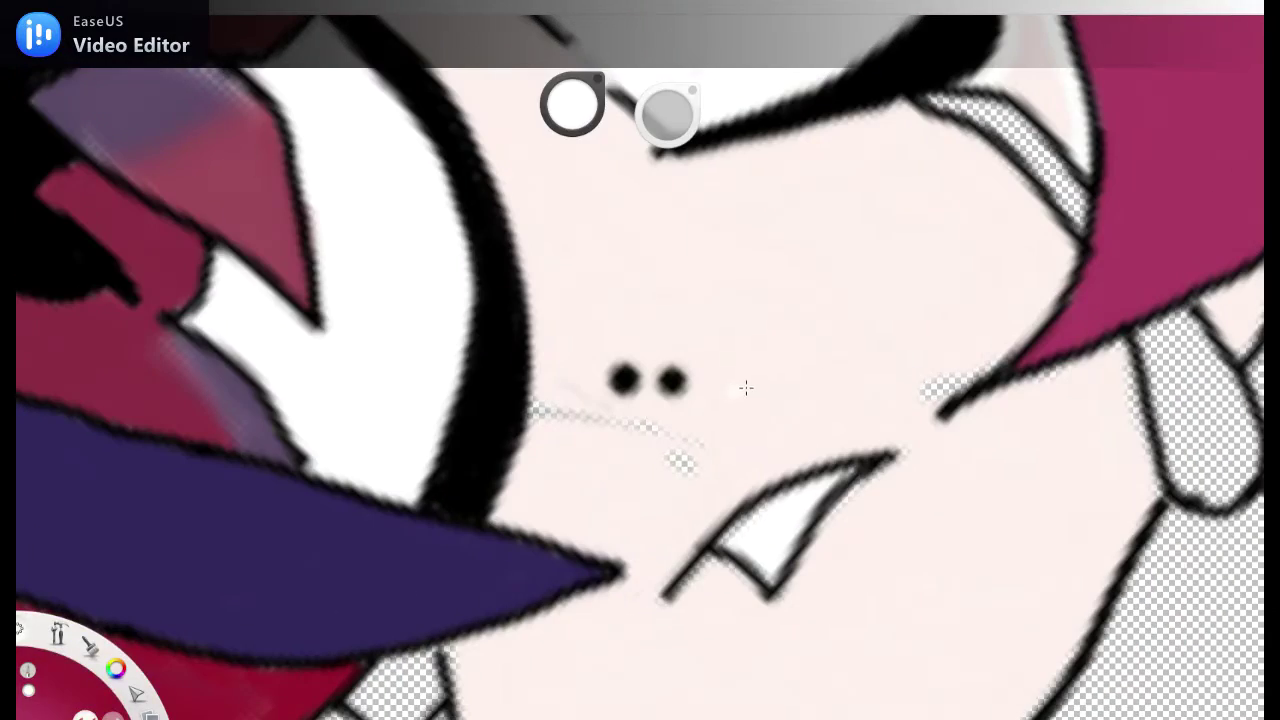
# Step: Paint the gaps in the face with the pale skin colour around the magenta lock's tip and along the cheek
pyautogui.scroll(2, 736, 625)
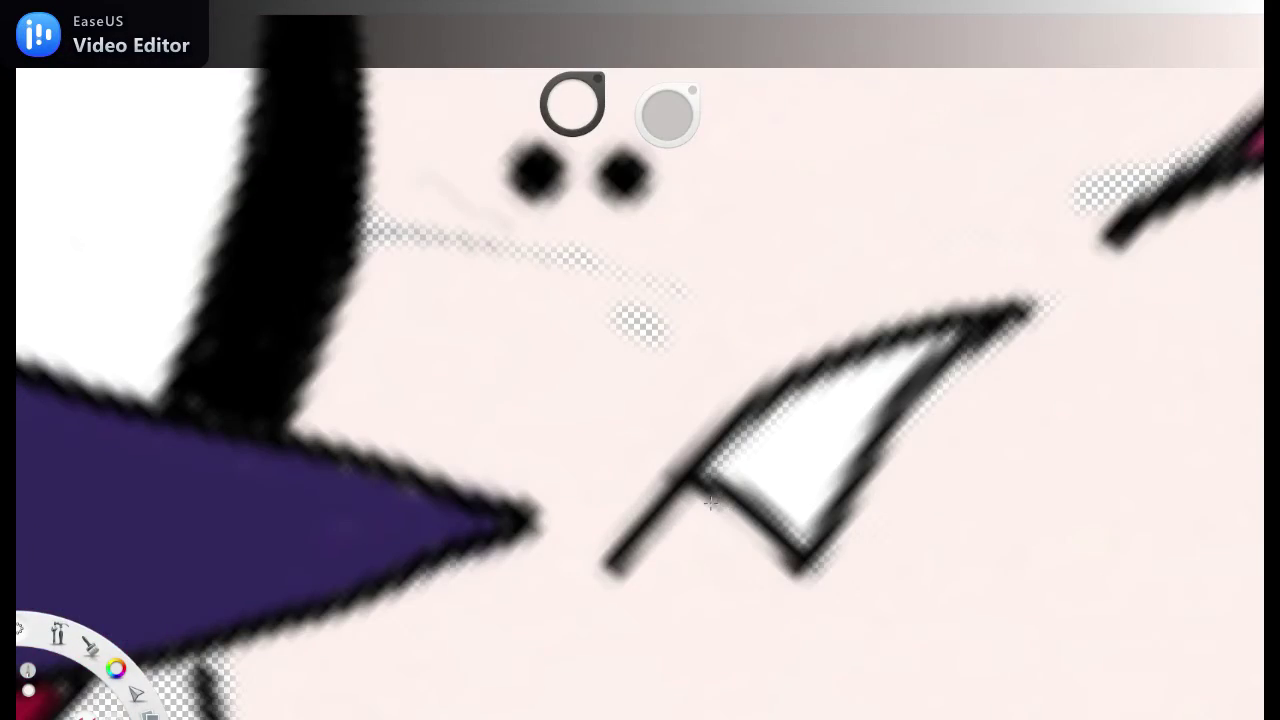
pyautogui.hscroll(3, 878, 375)
pyautogui.scroll(5, 883, 359)
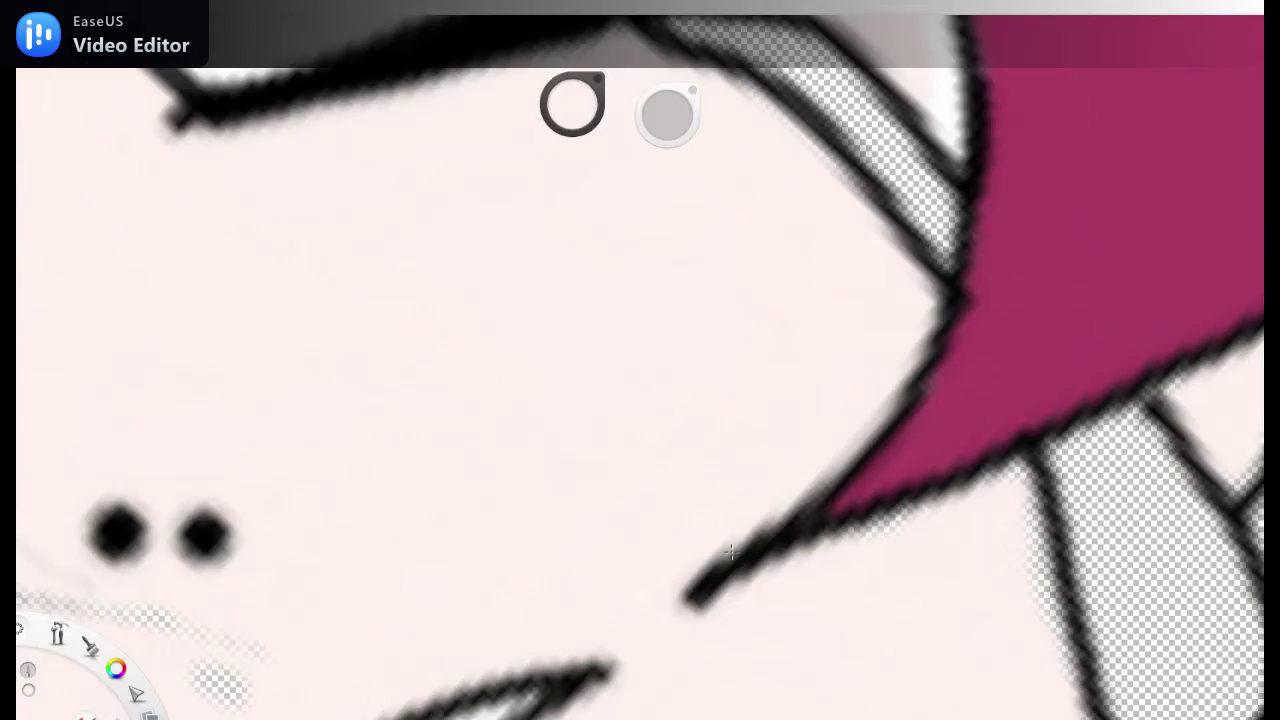
pyautogui.scroll(-5, 662, 352)
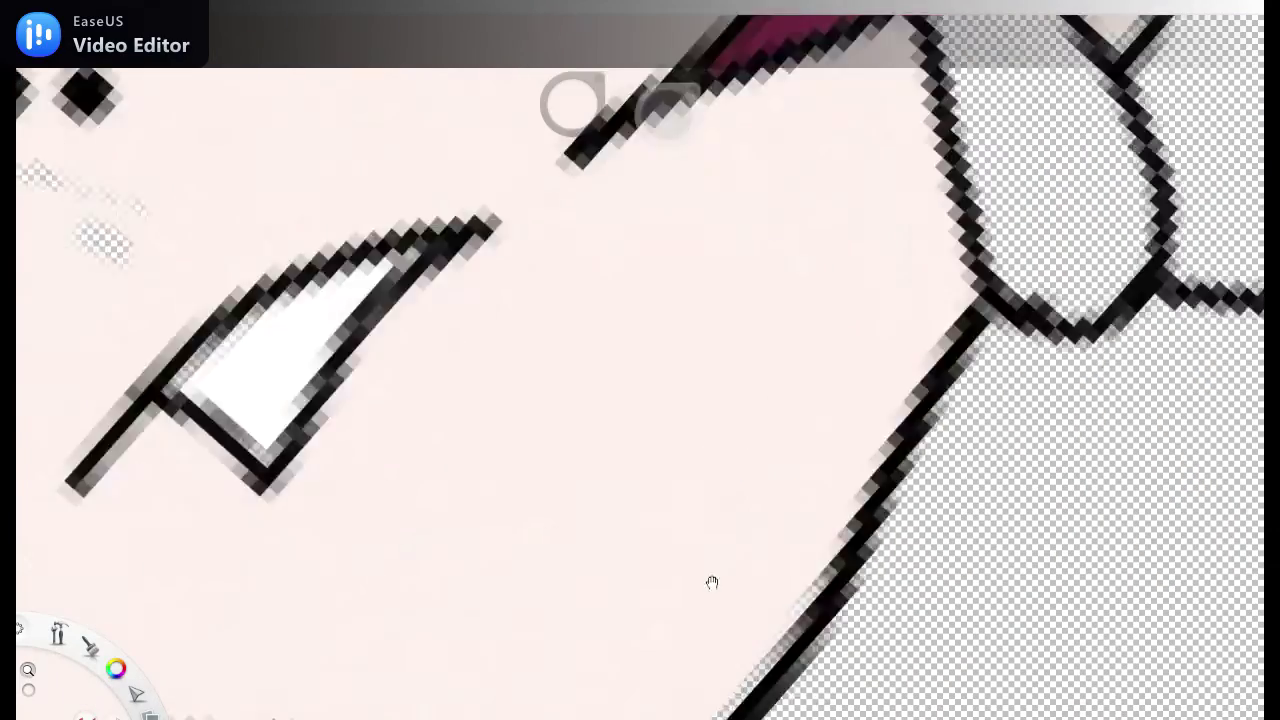
pyautogui.scroll(5, 787, 442)
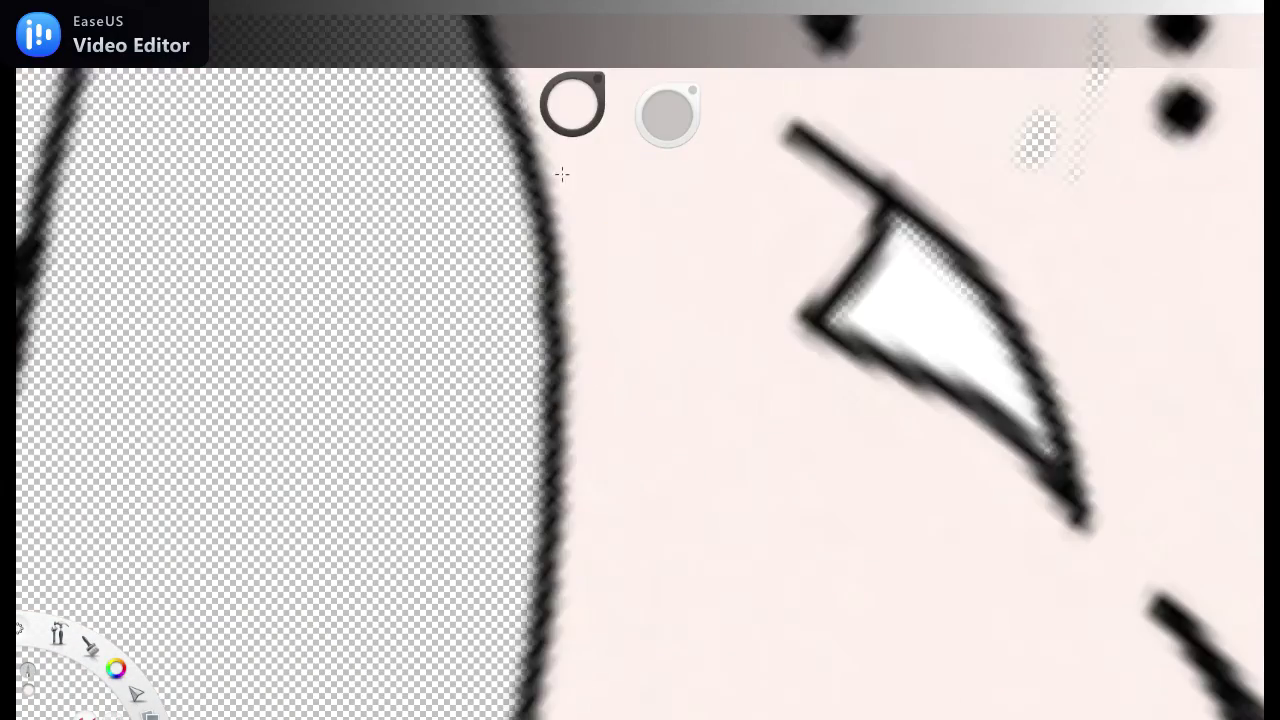
pyautogui.scroll(-5, 640, 375)
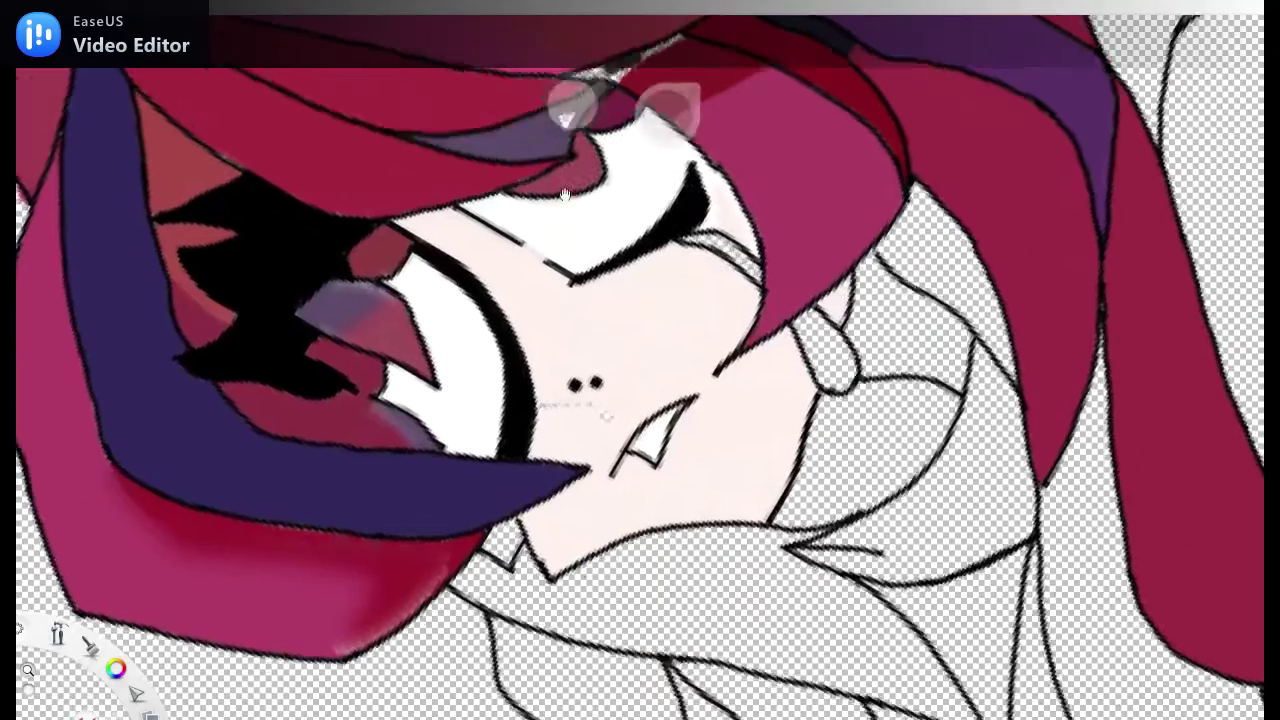
# Step: Sample the dark greyish-brown swatch and fill the sliver between the pink hair and the dark red band
pyautogui.scroll(5, 601, 497)
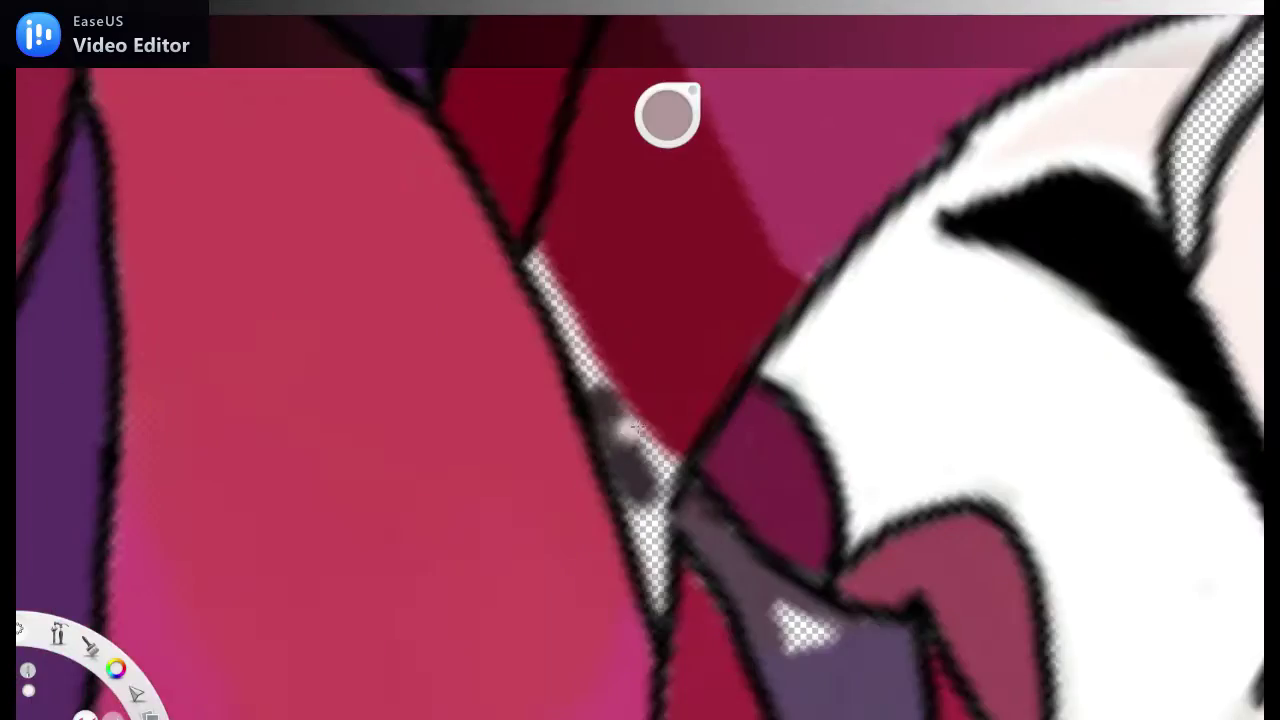
pyautogui.keyDown('alt'); pyautogui.click(634, 428); pyautogui.keyUp('alt')
pyautogui.scroll(3, 634, 428)
pyautogui.moveTo(500, 240)
pyautogui.mouseDown()
pyautogui.moveTo(690, 620)
pyautogui.moveTo(710, 600)
pyautogui.mouseUp()
pyautogui.scroll(2, 672, 438)
pyautogui.moveTo(672, 438); pyautogui.dragTo(640, 391)
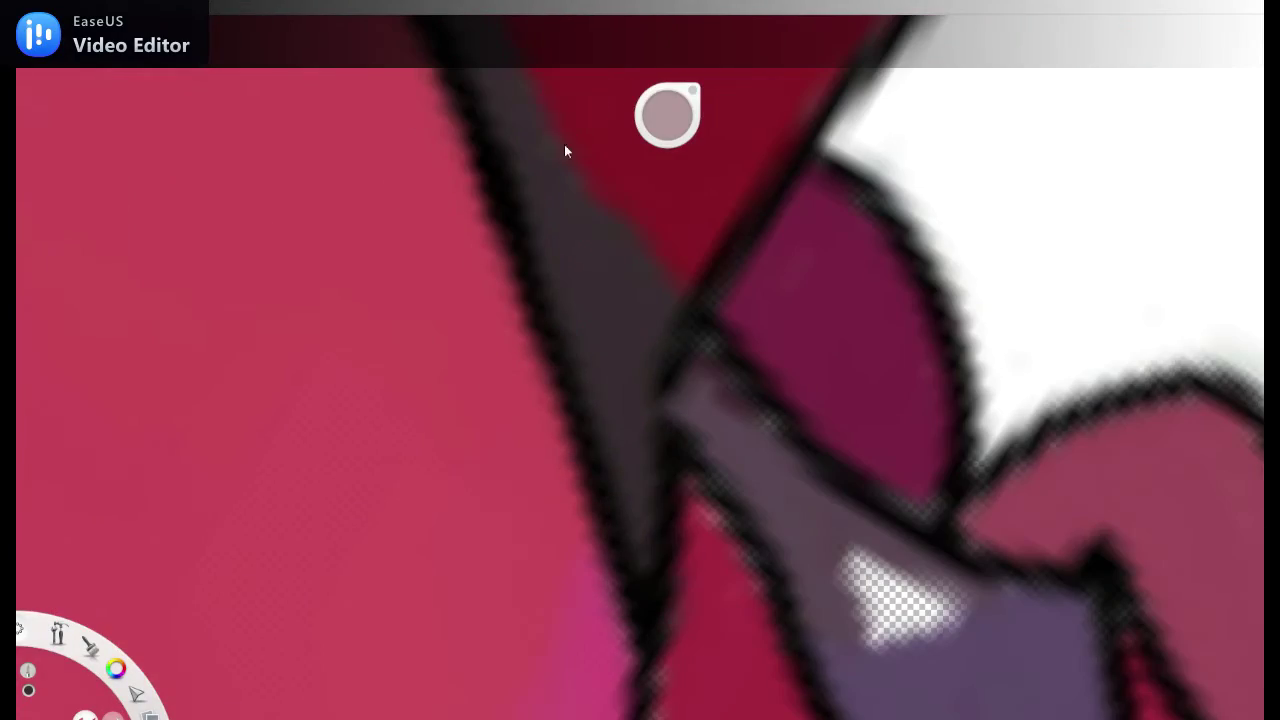
pyautogui.scroll(-6, 750, 441)
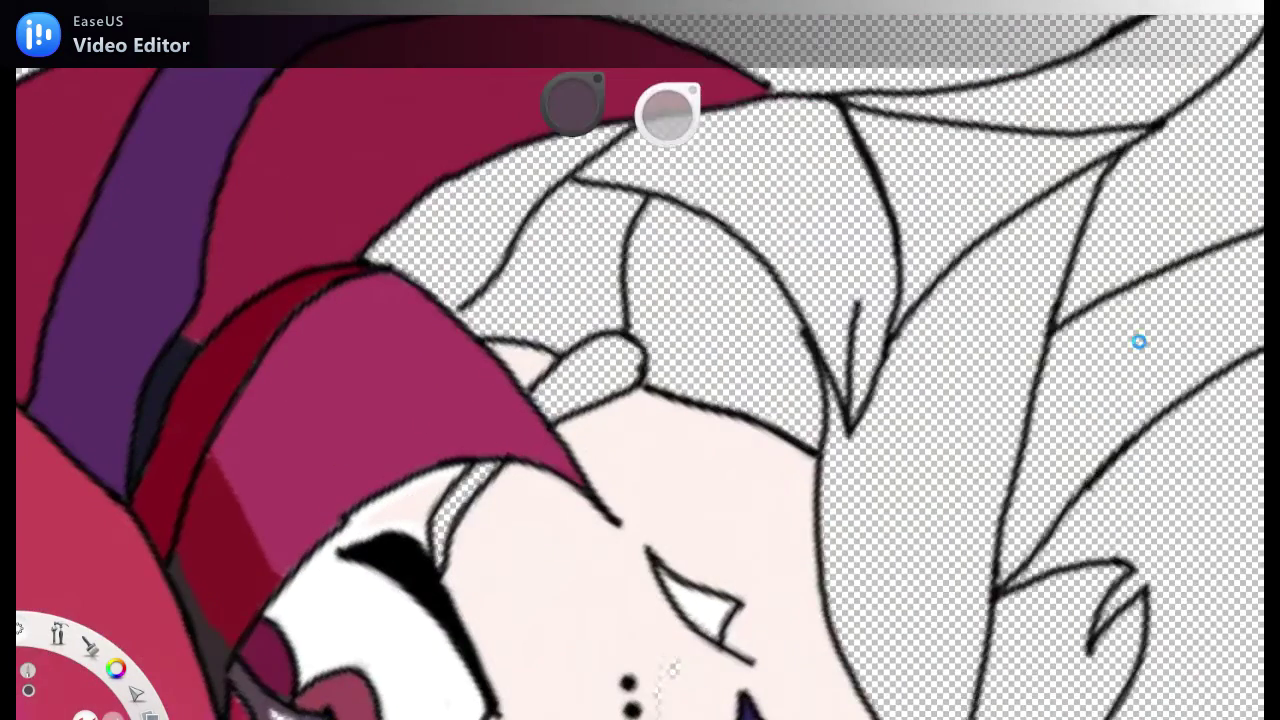
# Step: Sample hair colours from the reference drawing and dab them as swatches inside the unfilled strands
pyautogui.scroll(5, 900, 300)
pyautogui.moveTo(804, 240); pyautogui.dragTo(675, 449)
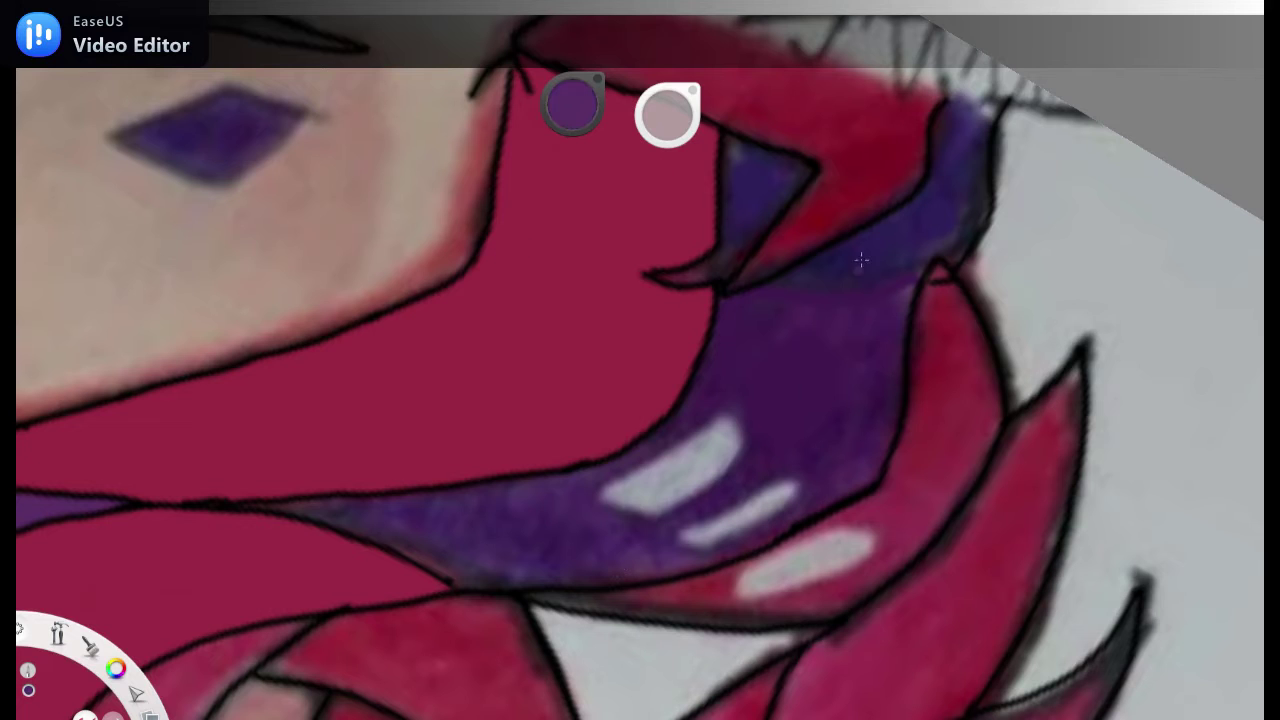
pyautogui.moveTo(789, 357); pyautogui.dragTo(650, 45)
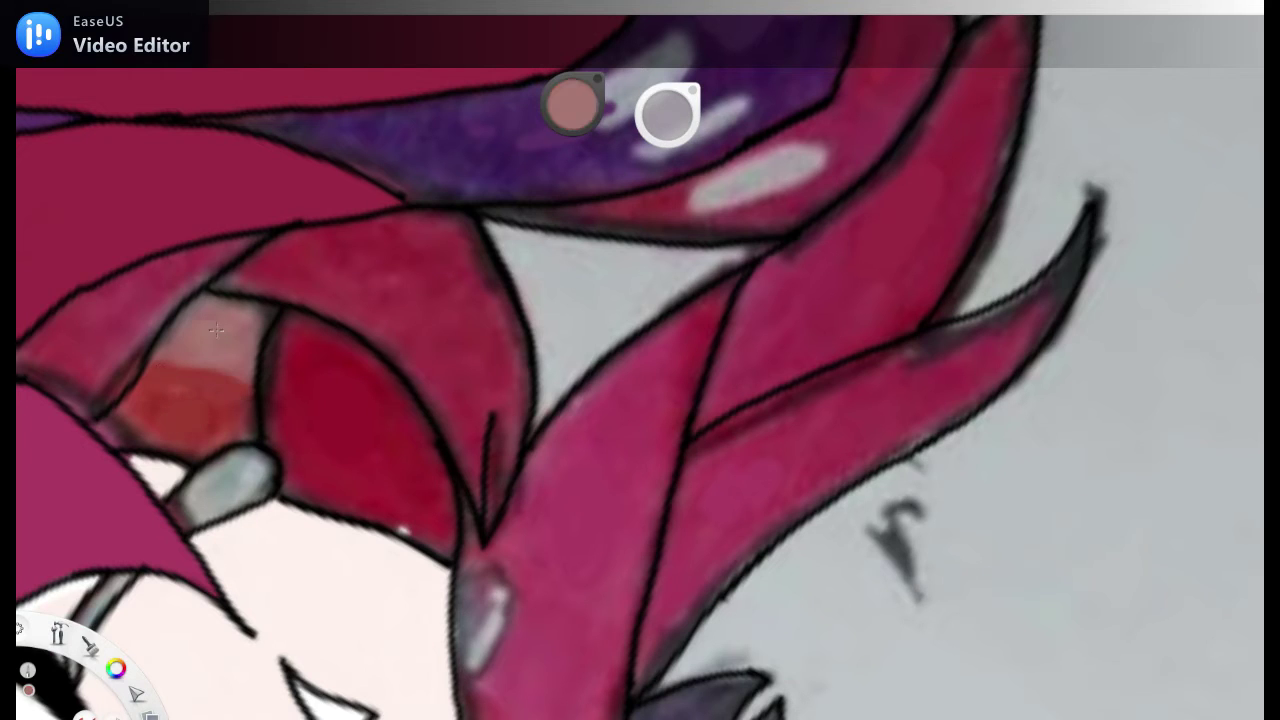
pyautogui.moveTo(643, 434); pyautogui.dragTo(656, 463)
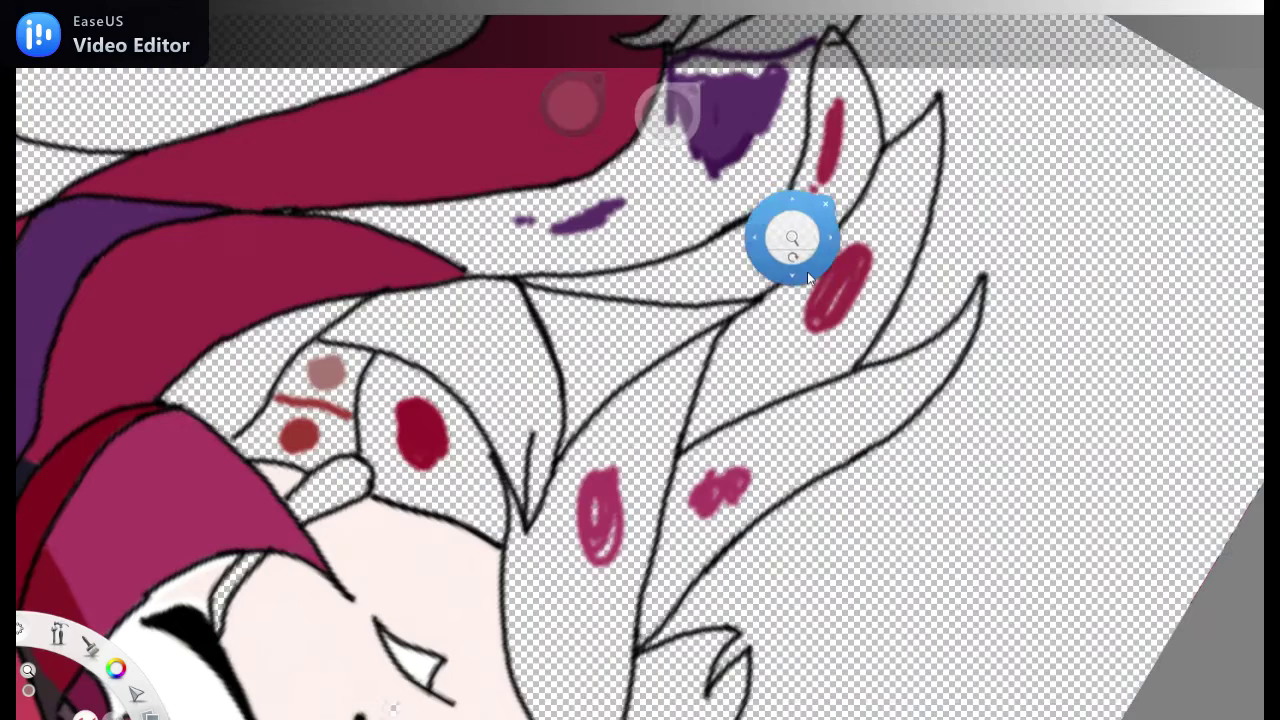
# Step: Paint the wide hair strand purple along the edge of the crimson strand, covering the darker swatch strokes
pyautogui.moveTo(795, 240); pyautogui.dragTo(838, 167)
pyautogui.moveTo(674, 229); pyautogui.dragTo(790, 314)
pyautogui.moveTo(571, 160); pyautogui.dragTo(683, 375)
pyautogui.scroll(5, 656, 397)
pyautogui.moveTo(760, 210)
pyautogui.mouseDown()
pyautogui.moveTo(737, 334)
pyautogui.moveTo(725, 620)
pyautogui.moveTo(740, 333)
pyautogui.moveTo(665, 405)
pyautogui.mouseUp()
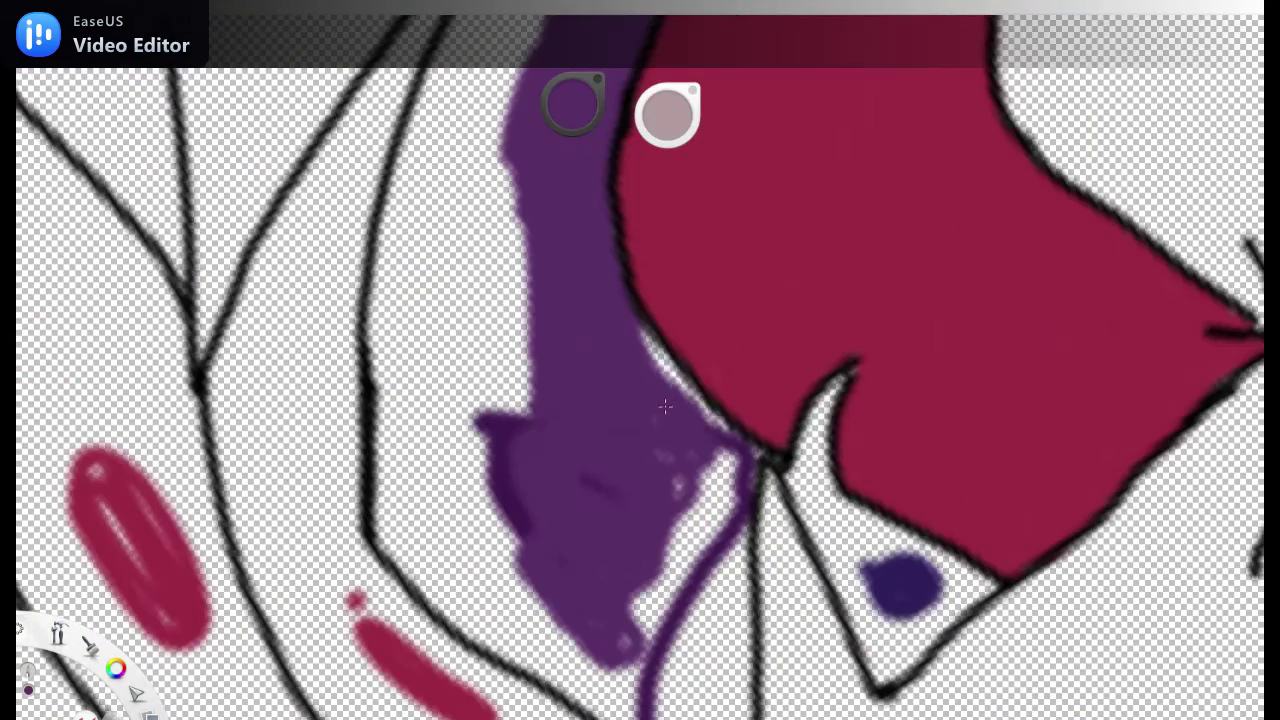
pyautogui.moveTo(645, 575); pyautogui.dragTo(608, 440)
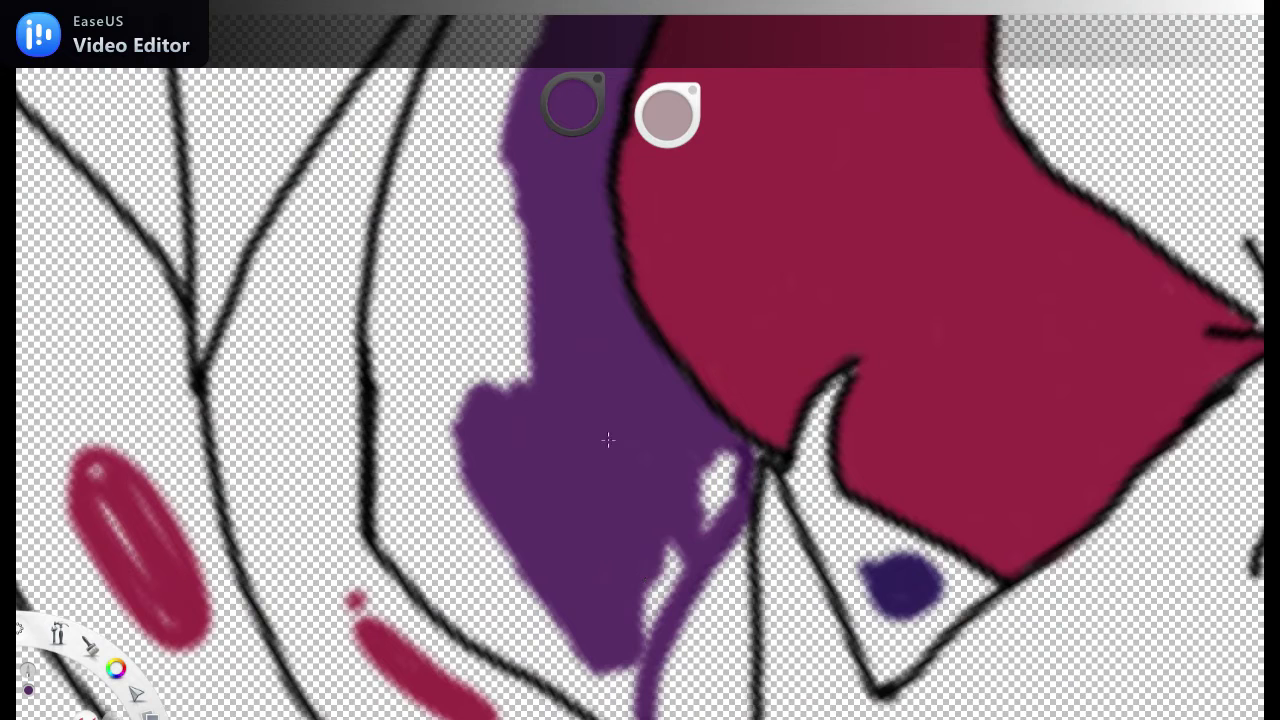
pyautogui.moveTo(714, 557)
pyautogui.mouseDown()
pyautogui.moveTo(655, 556)
pyautogui.moveTo(455, 355)
pyautogui.mouseUp()
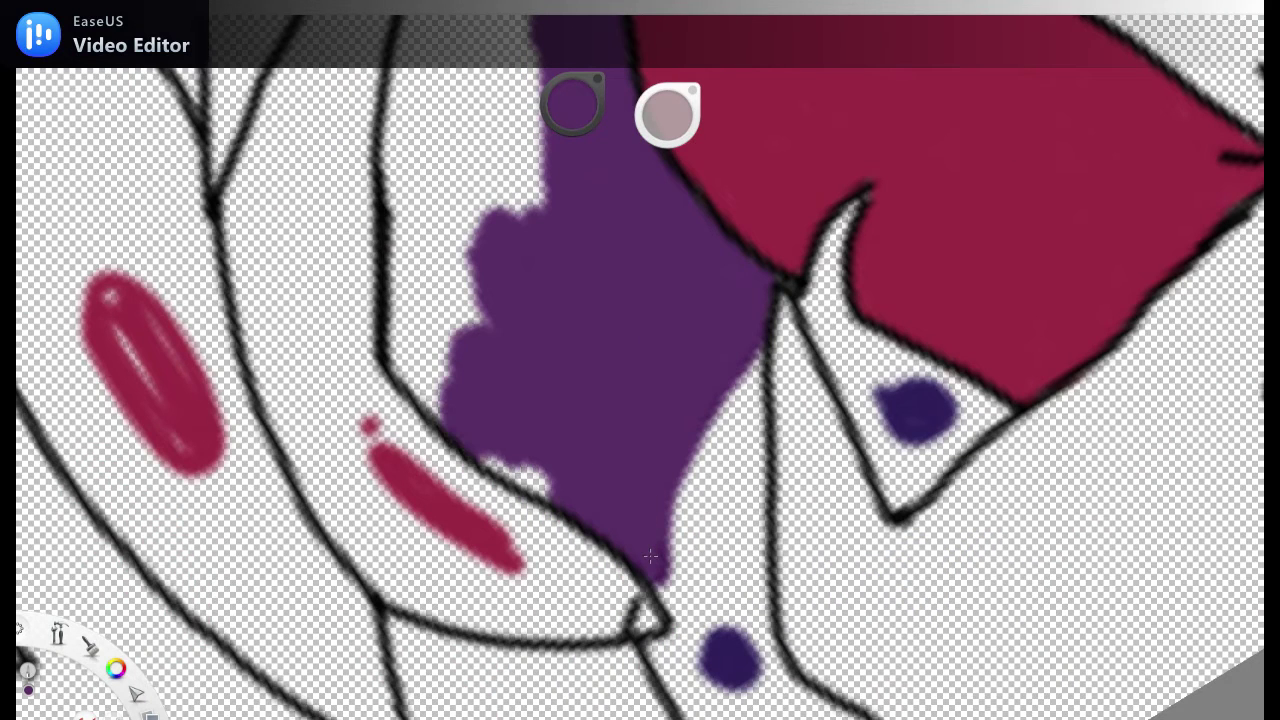
# Step: Fill the rest of the purple strand to its outer outline and up into its narrow end between the crimson strands
pyautogui.moveTo(495, 440); pyautogui.dragTo(628, 610)
pyautogui.moveTo(600, 470); pyautogui.dragTo(620, 230)
pyautogui.moveTo(560, 300); pyautogui.dragTo(525, 520)
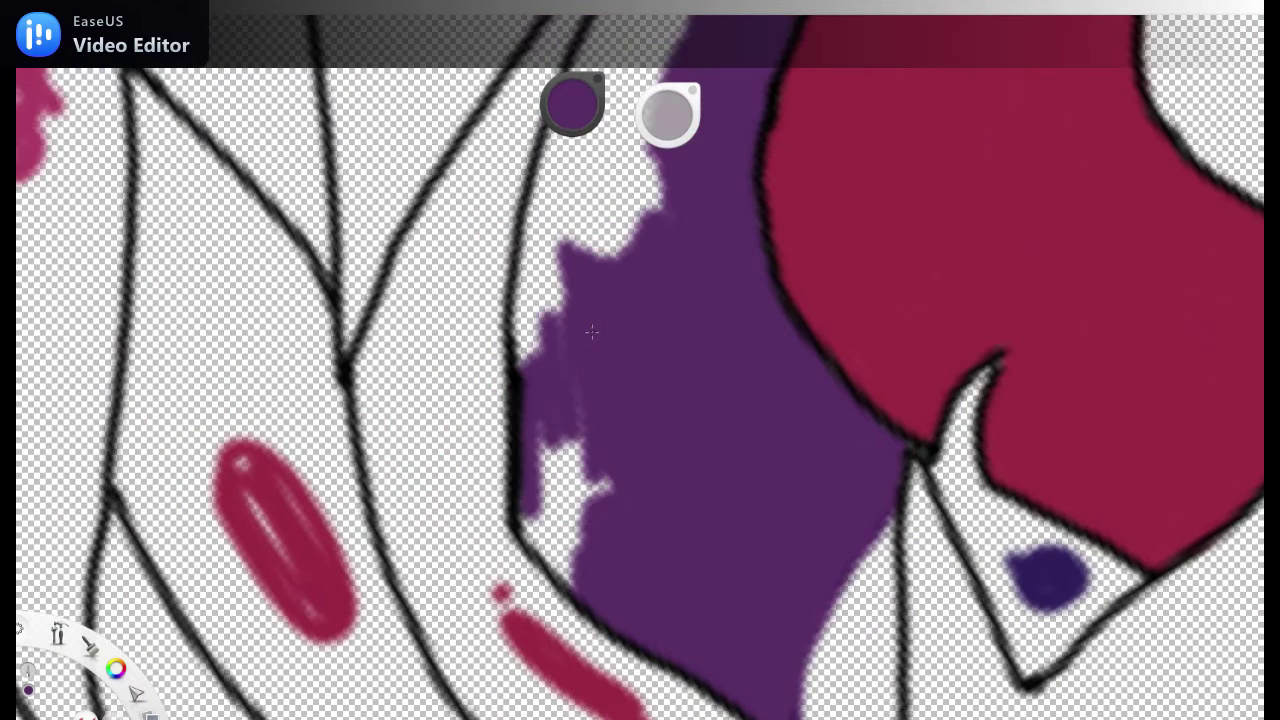
pyautogui.moveTo(578, 268); pyautogui.dragTo(588, 528)
pyautogui.moveTo(610, 310)
pyautogui.mouseDown()
pyautogui.moveTo(560, 500)
pyautogui.moveTo(640, 520)
pyautogui.moveTo(690, 280)
pyautogui.moveTo(570, 462)
pyautogui.moveTo(660, 340)
pyautogui.moveTo(725, 420)
pyautogui.mouseUp()
pyautogui.click(585, 322)
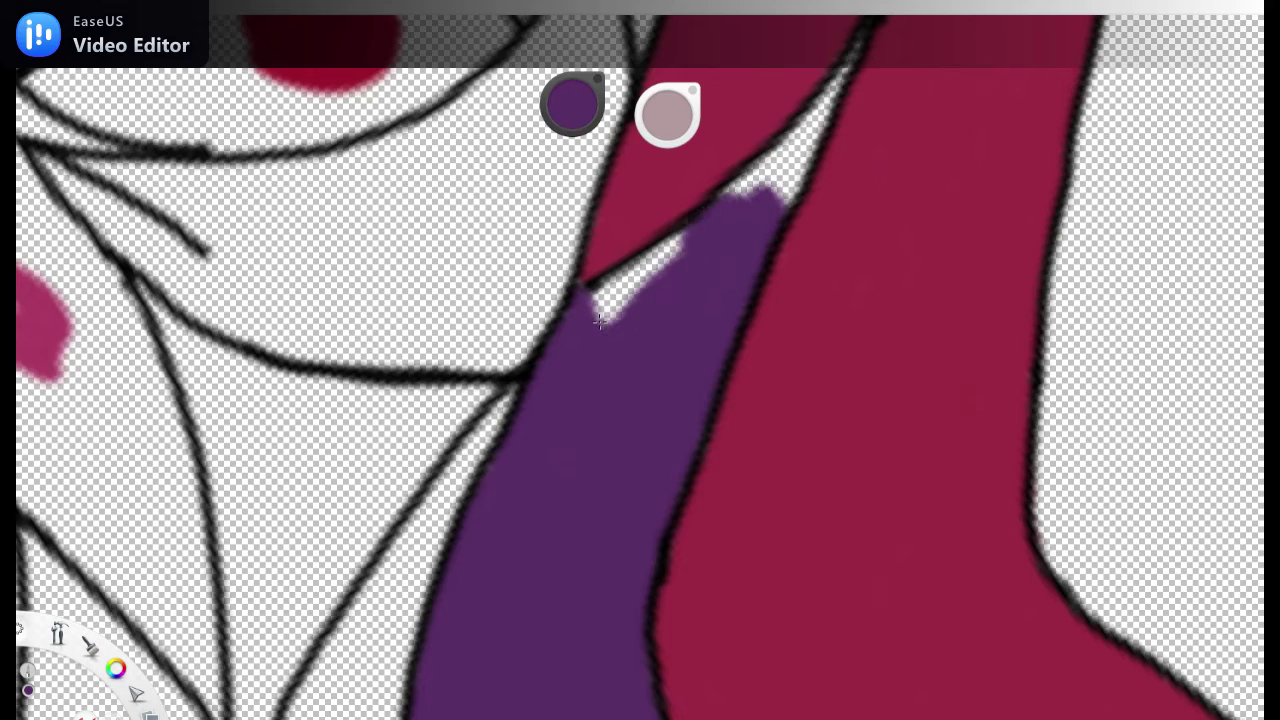
pyautogui.moveTo(669, 276); pyautogui.dragTo(564, 421)
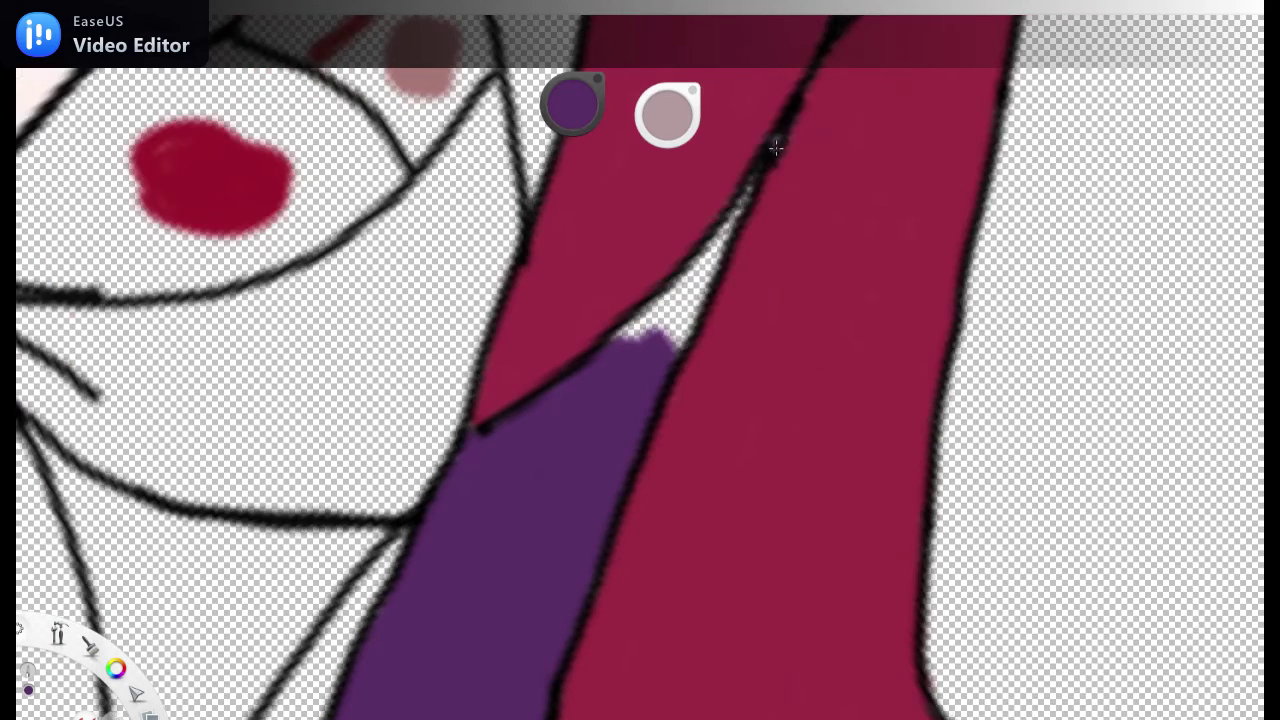
pyautogui.moveTo(787, 136)
pyautogui.mouseDown()
pyautogui.moveTo(682, 259)
pyautogui.moveTo(672, 432)
pyautogui.moveTo(577, 93)
pyautogui.mouseUp()
# Step: Fill the curled tip of the purple strand with dark blue and close its open end
pyautogui.moveTo(600, 560)
pyautogui.mouseDown()
pyautogui.moveTo(640, 480)
pyautogui.moveTo(688, 290)
pyautogui.mouseUp()
pyautogui.moveTo(684, 416); pyautogui.dragTo(684, 198)
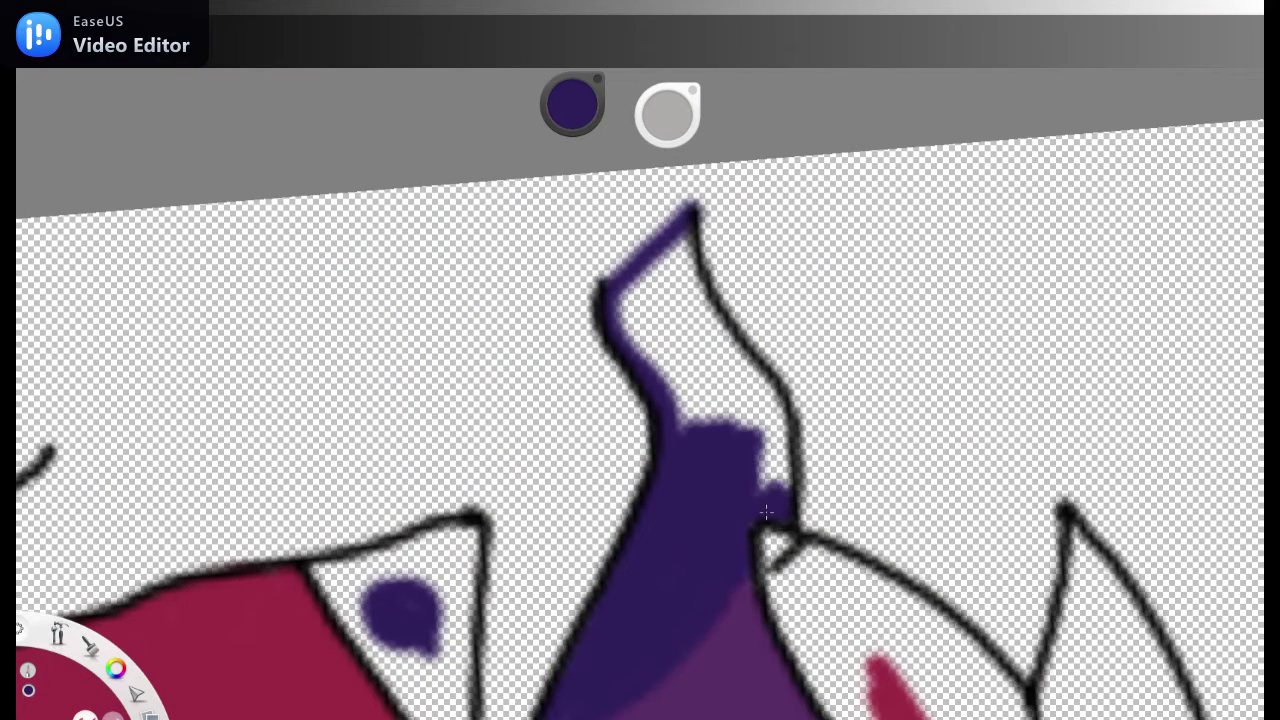
pyautogui.moveTo(691, 246); pyautogui.dragTo(705, 420)
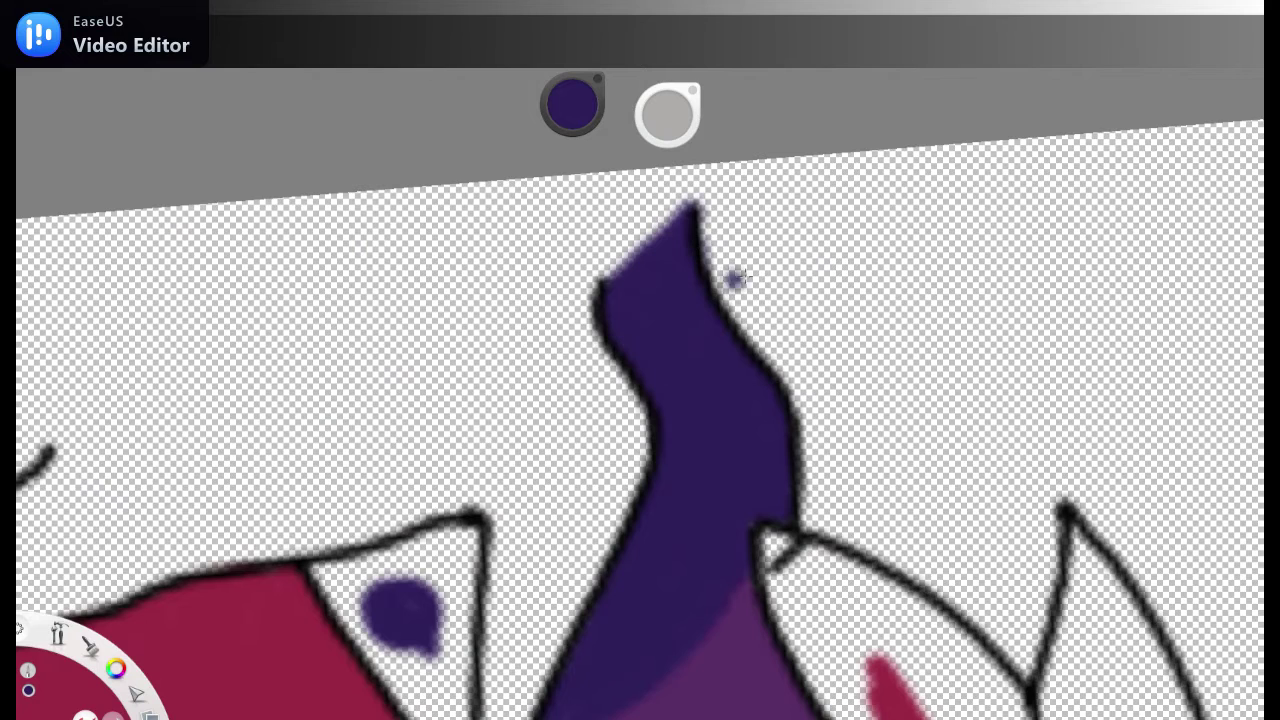
# Step: Fill the small hooked triangular tip at the end of the crimson strand with dark blue
pyautogui.moveTo(586, 434); pyautogui.dragTo(567, 633)
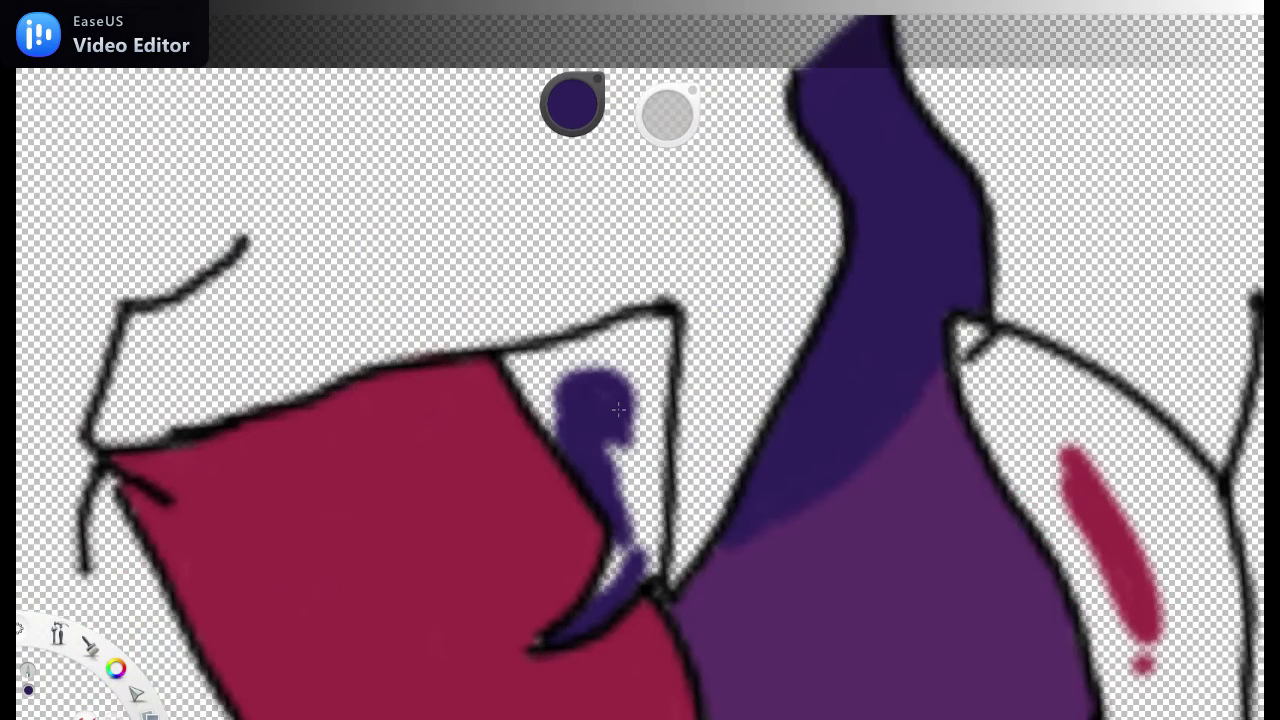
pyautogui.moveTo(668, 420); pyautogui.dragTo(695, 286)
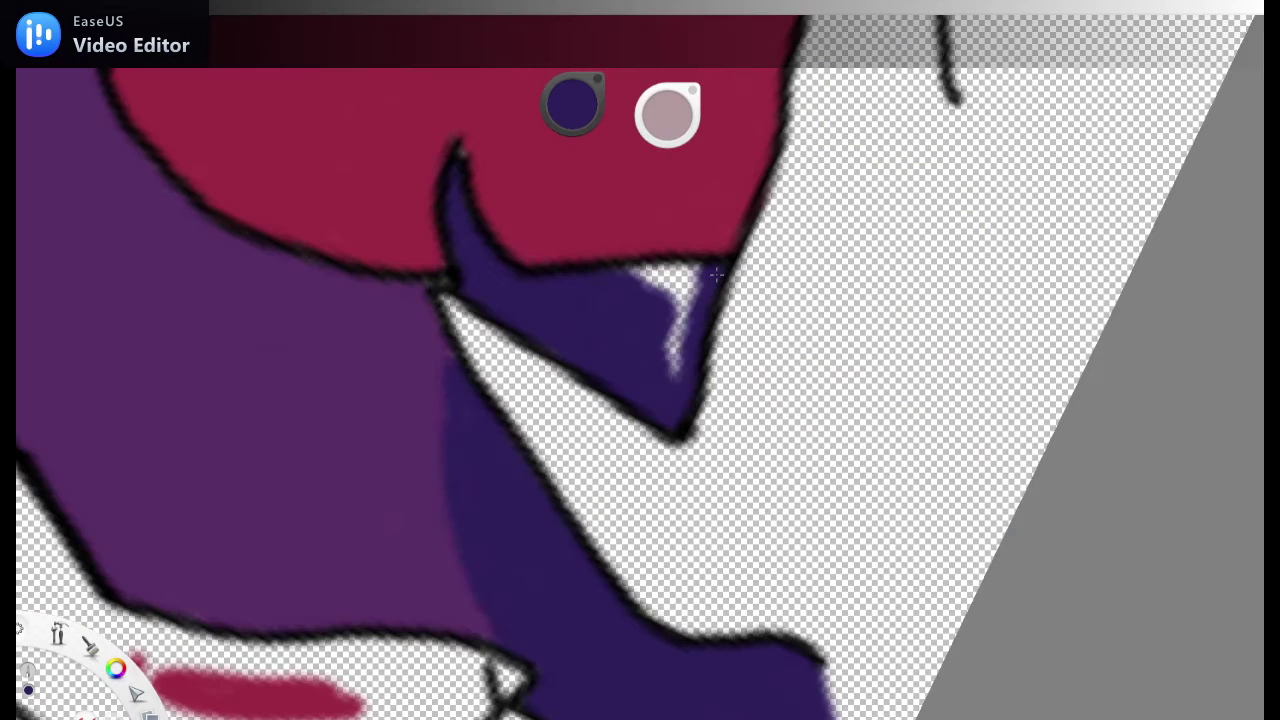
pyautogui.moveTo(467, 345)
pyautogui.mouseDown()
pyautogui.moveTo(594, 623)
pyautogui.moveTo(613, 437)
pyautogui.moveTo(695, 345)
pyautogui.moveTo(644, 203)
pyautogui.mouseUp()
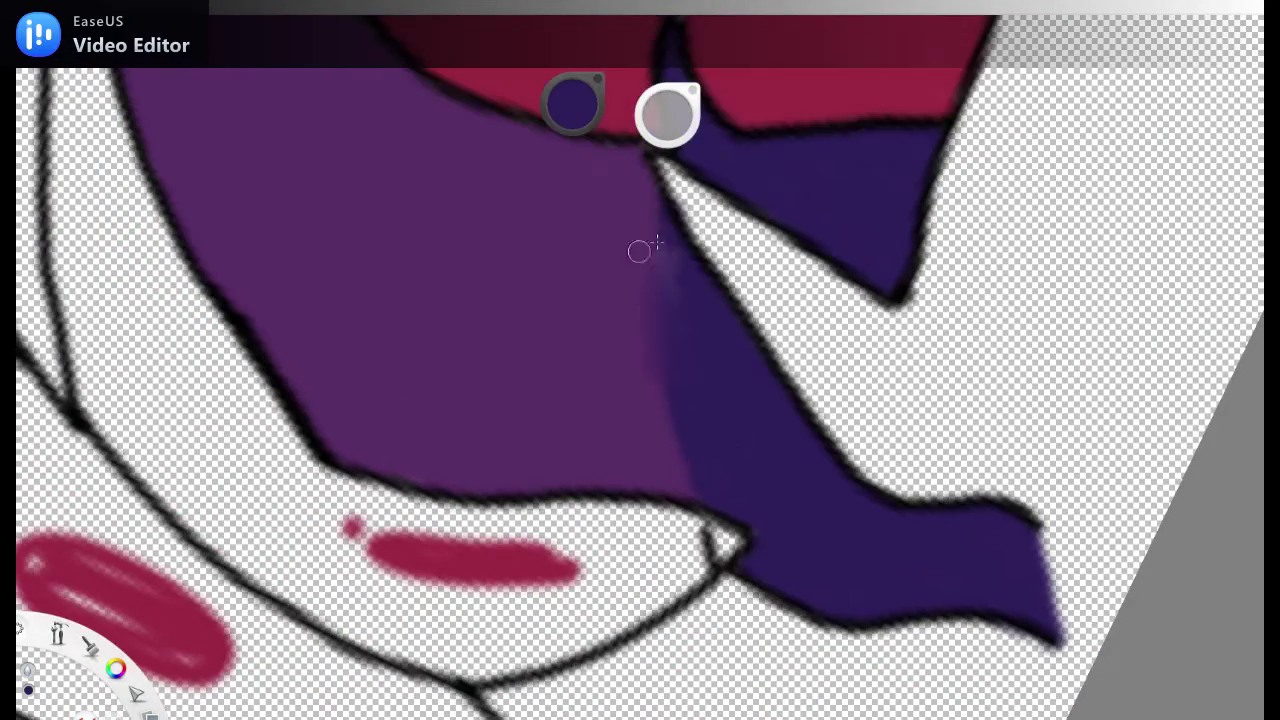
pyautogui.moveTo(780, 491); pyautogui.dragTo(698, 491)
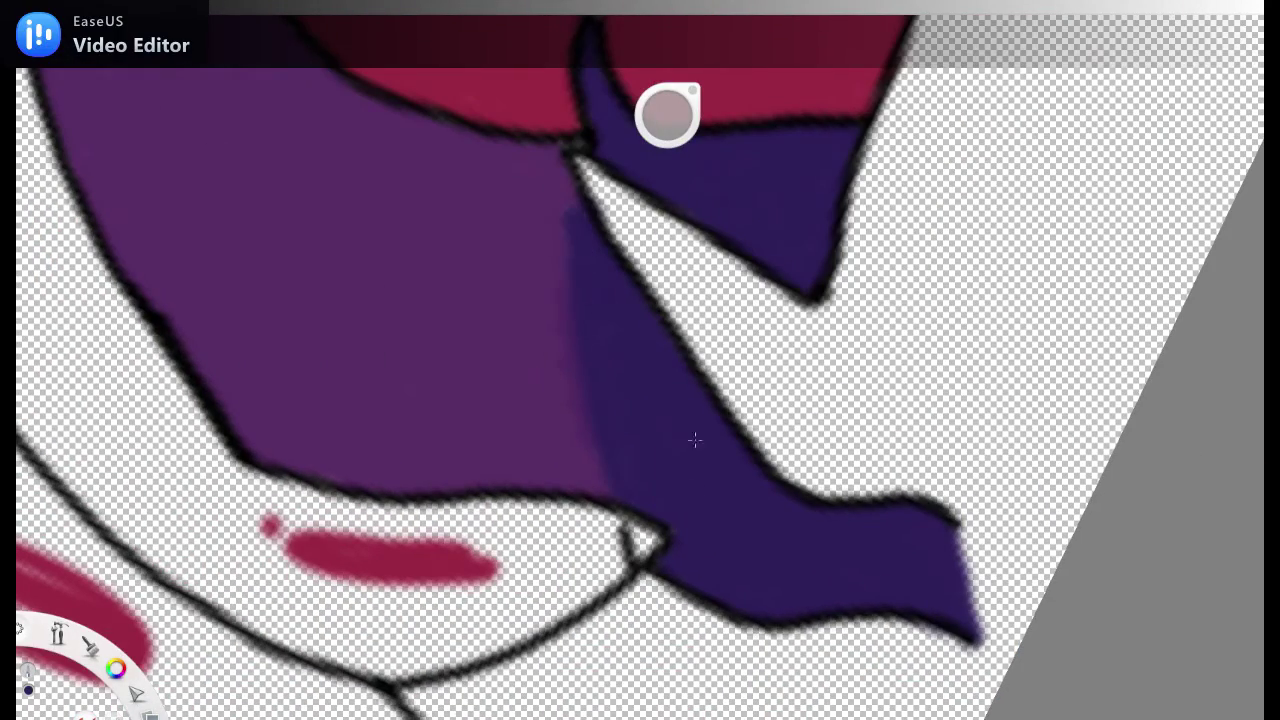
pyautogui.moveTo(366, 414); pyautogui.dragTo(521, 248)
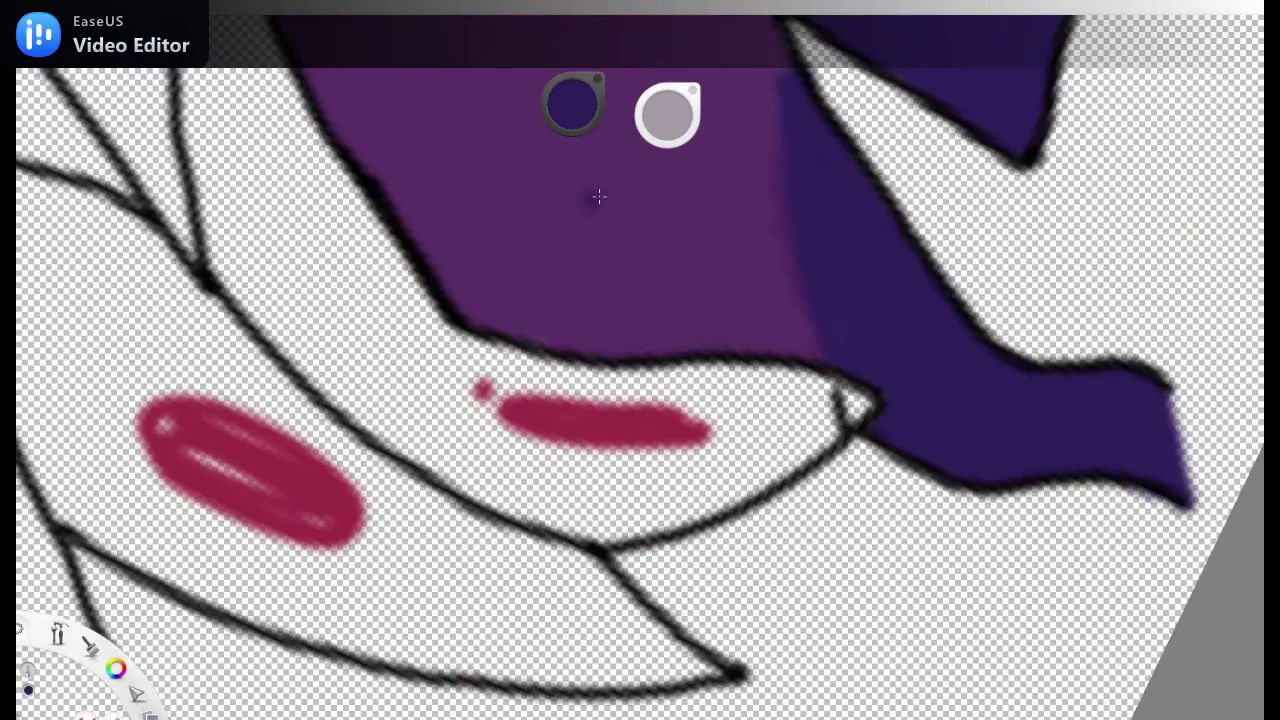
# Step: Sample the crimson swatch and fill the leaf-shaped hair strand beside the purple one, up to its narrow tip
pyautogui.keyDown('alt'); pyautogui.click(481, 390); pyautogui.keyUp('alt')
pyautogui.moveTo(470, 398); pyautogui.dragTo(330, 300)
pyautogui.moveTo(322, 172); pyautogui.dragTo(396, 338)
pyautogui.moveTo(598, 397)
pyautogui.mouseDown()
pyautogui.moveTo(650, 300)
pyautogui.moveTo(560, 200)
pyautogui.mouseUp()
pyautogui.moveTo(440, 95); pyautogui.dragTo(472, 138)
pyautogui.moveTo(640, 260)
pyautogui.mouseDown()
pyautogui.moveTo(600, 500)
pyautogui.moveTo(540, 220)
pyautogui.moveTo(520, 640)
pyautogui.mouseUp()
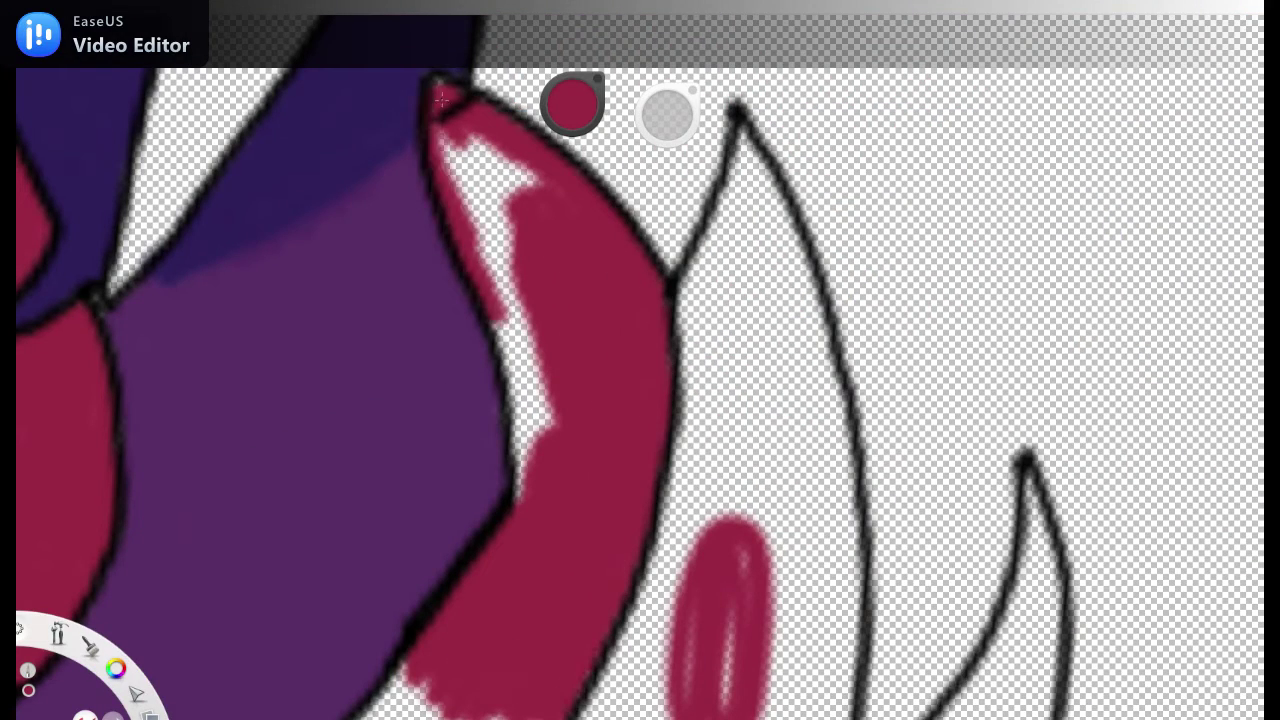
pyautogui.moveTo(520, 490); pyautogui.dragTo(480, 160)
pyautogui.moveTo(559, 395)
pyautogui.mouseDown()
pyautogui.moveTo(640, 466)
pyautogui.moveTo(700, 400)
pyautogui.moveTo(830, 650)
pyautogui.moveTo(727, 424)
pyautogui.moveTo(840, 650)
pyautogui.moveTo(729, 423)
pyautogui.moveTo(760, 560)
pyautogui.mouseUp()
# Step: Fill the collar area below the face with the dark red of its swatch, out to the surrounding outlines
pyautogui.scroll(-3, 760, 560)
pyautogui.scroll(6, 780, 457)
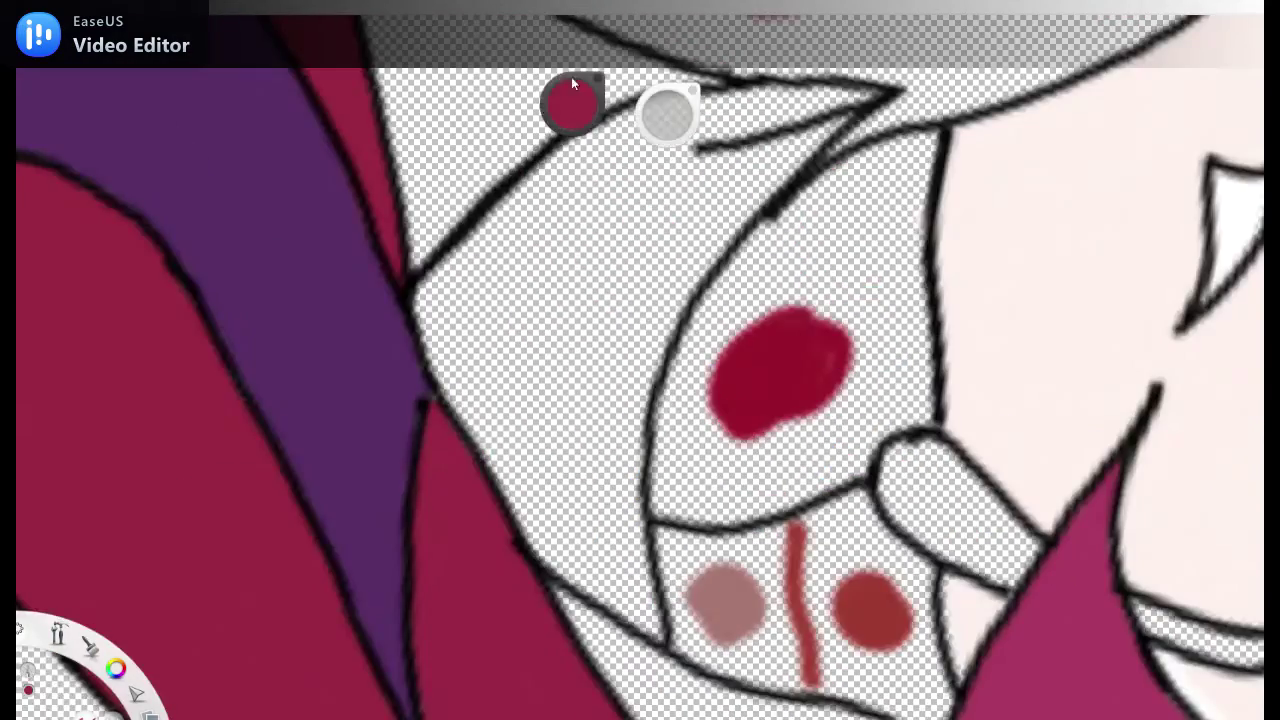
pyautogui.moveTo(745, 365); pyautogui.dragTo(788, 131)
pyautogui.moveTo(760, 240)
pyautogui.mouseDown()
pyautogui.moveTo(620, 480)
pyautogui.moveTo(700, 300)
pyautogui.moveTo(720, 130)
pyautogui.moveTo(600, 380)
pyautogui.mouseUp()
pyautogui.moveTo(788, 131)
pyautogui.mouseDown()
pyautogui.moveTo(540, 300)
pyautogui.moveTo(640, 180)
pyautogui.mouseUp()
pyautogui.moveTo(530, 230)
pyautogui.mouseDown()
pyautogui.moveTo(710, 160)
pyautogui.moveTo(706, 173)
pyautogui.moveTo(716, 20)
pyautogui.mouseUp()
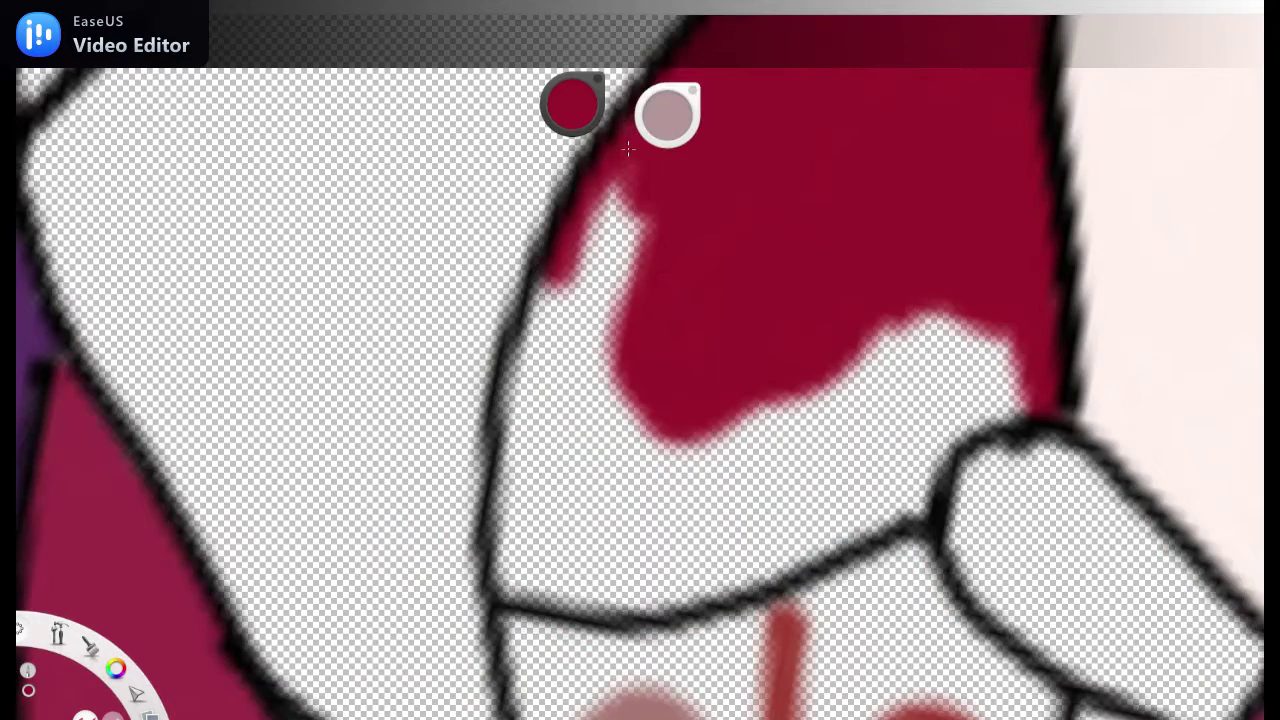
pyautogui.moveTo(520, 390)
pyautogui.mouseDown()
pyautogui.moveTo(529, 413)
pyautogui.moveTo(610, 290)
pyautogui.moveTo(640, 560)
pyautogui.moveTo(600, 610)
pyautogui.moveTo(629, 563)
pyautogui.mouseUp()
pyautogui.moveTo(800, 423); pyautogui.dragTo(800, 175)
pyautogui.moveTo(830, 270)
pyautogui.mouseDown()
pyautogui.moveTo(900, 600)
pyautogui.moveTo(826, 262)
pyautogui.moveTo(780, 271)
pyautogui.mouseUp()
# Step: Fill the neck reddish brown beside the earring and dusty pink in its other part, blending the border between them
pyautogui.scroll(-5, 771, 286)
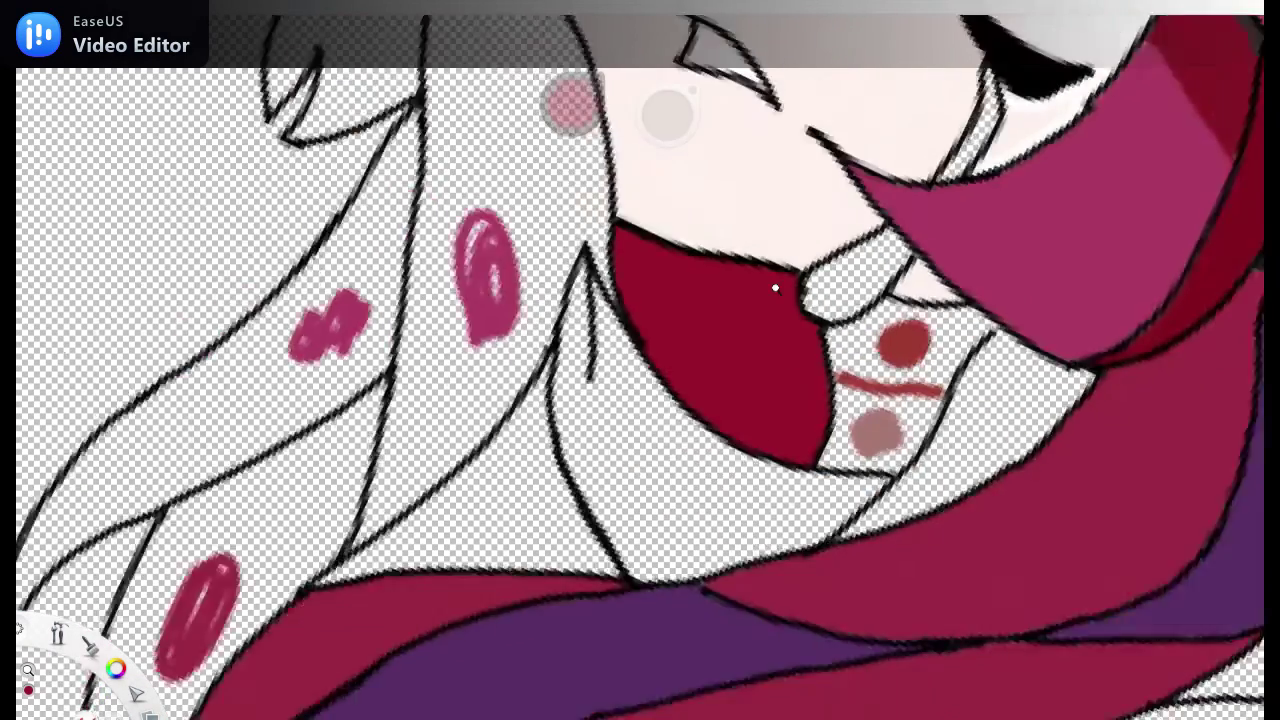
pyautogui.moveTo(912, 422); pyautogui.dragTo(724, 414)
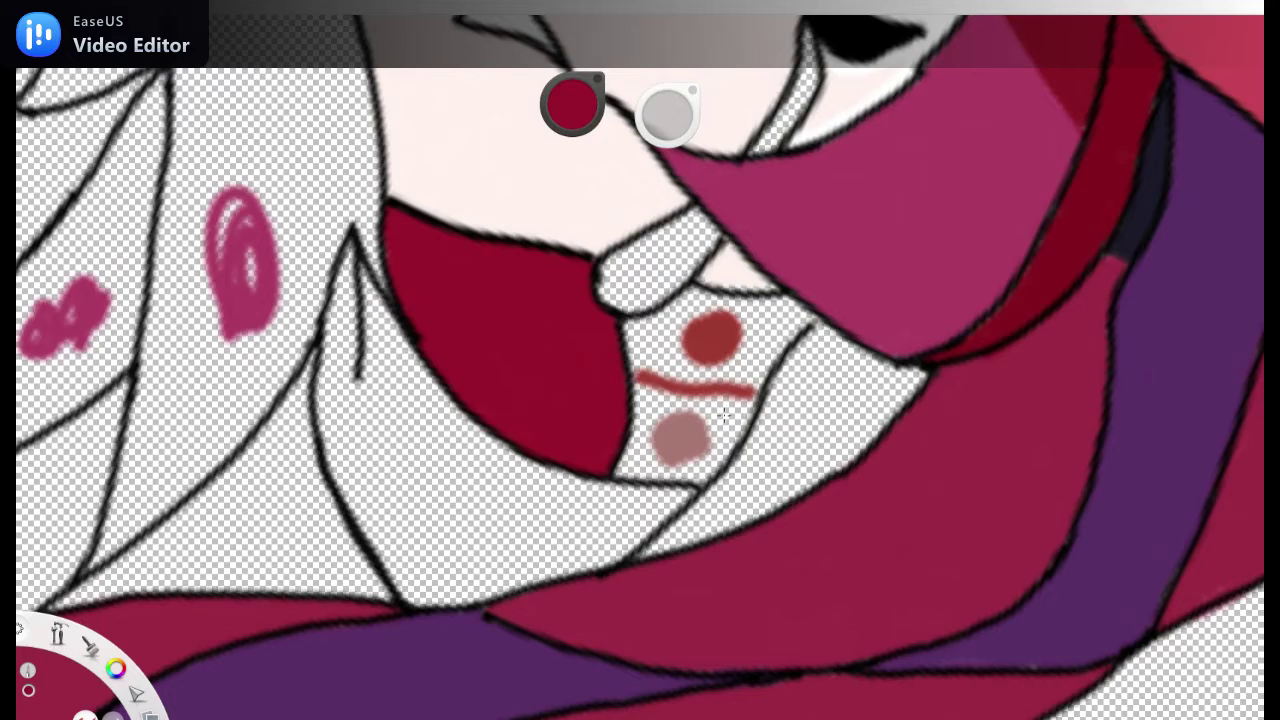
pyautogui.scroll(5, 724, 414)
pyautogui.moveTo(705, 370)
pyautogui.mouseDown()
pyautogui.moveTo(724, 400)
pyautogui.moveTo(780, 330)
pyautogui.mouseUp()
pyautogui.moveTo(740, 380)
pyautogui.mouseDown()
pyautogui.moveTo(654, 440)
pyautogui.moveTo(620, 420)
pyautogui.mouseUp()
pyautogui.moveTo(580, 230)
pyautogui.mouseDown()
pyautogui.moveTo(640, 260)
pyautogui.moveTo(596, 237)
pyautogui.moveTo(600, 470)
pyautogui.mouseUp()
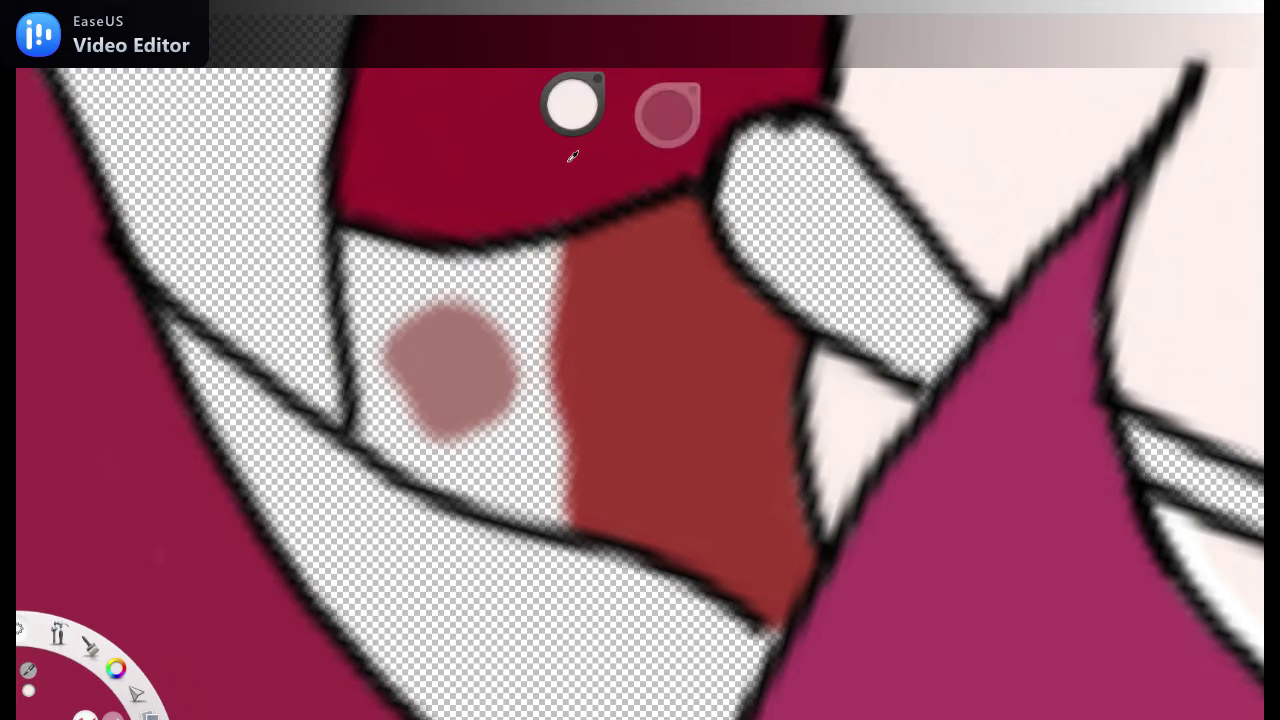
pyautogui.moveTo(530, 258); pyautogui.dragTo(538, 365)
pyautogui.moveTo(576, 450)
pyautogui.mouseDown()
pyautogui.moveTo(614, 394)
pyautogui.moveTo(843, 545)
pyautogui.mouseUp()
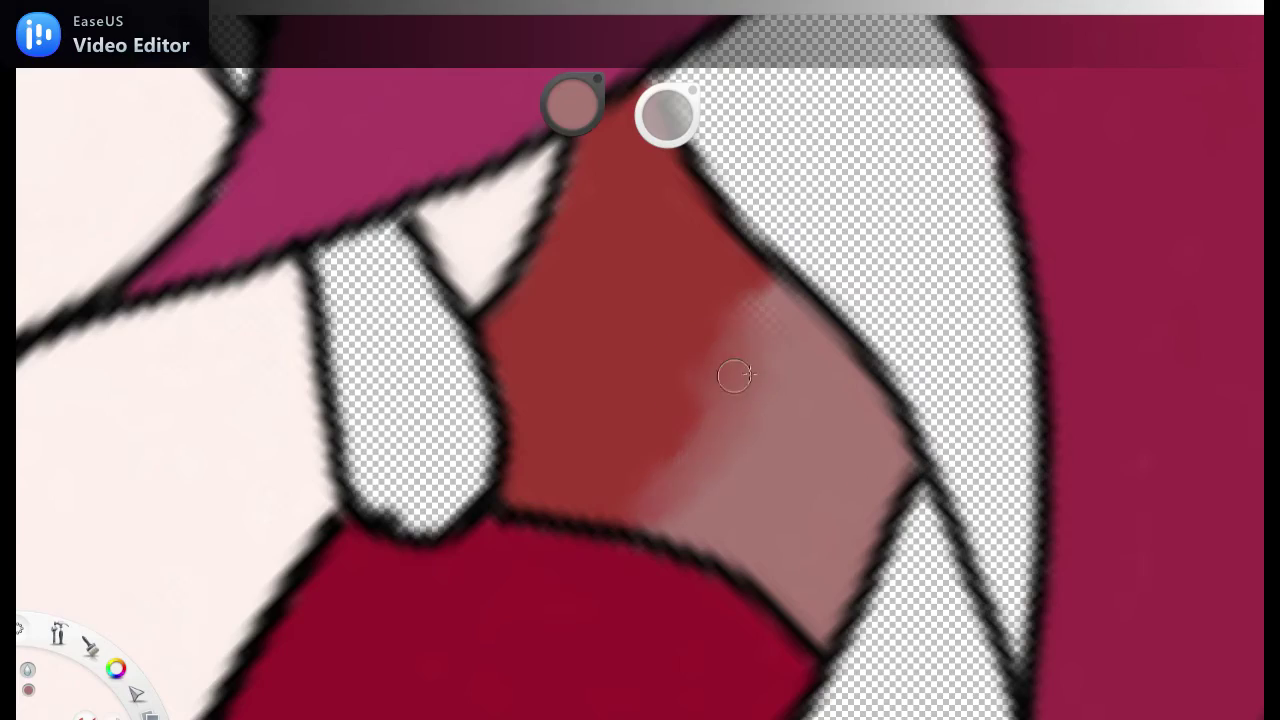
# Step: Sample the magenta swatch and fill the upper part of the hair strand beside the face, into its narrow end
pyautogui.scroll(-5, 734, 375)
pyautogui.scroll(5, 734, 375)
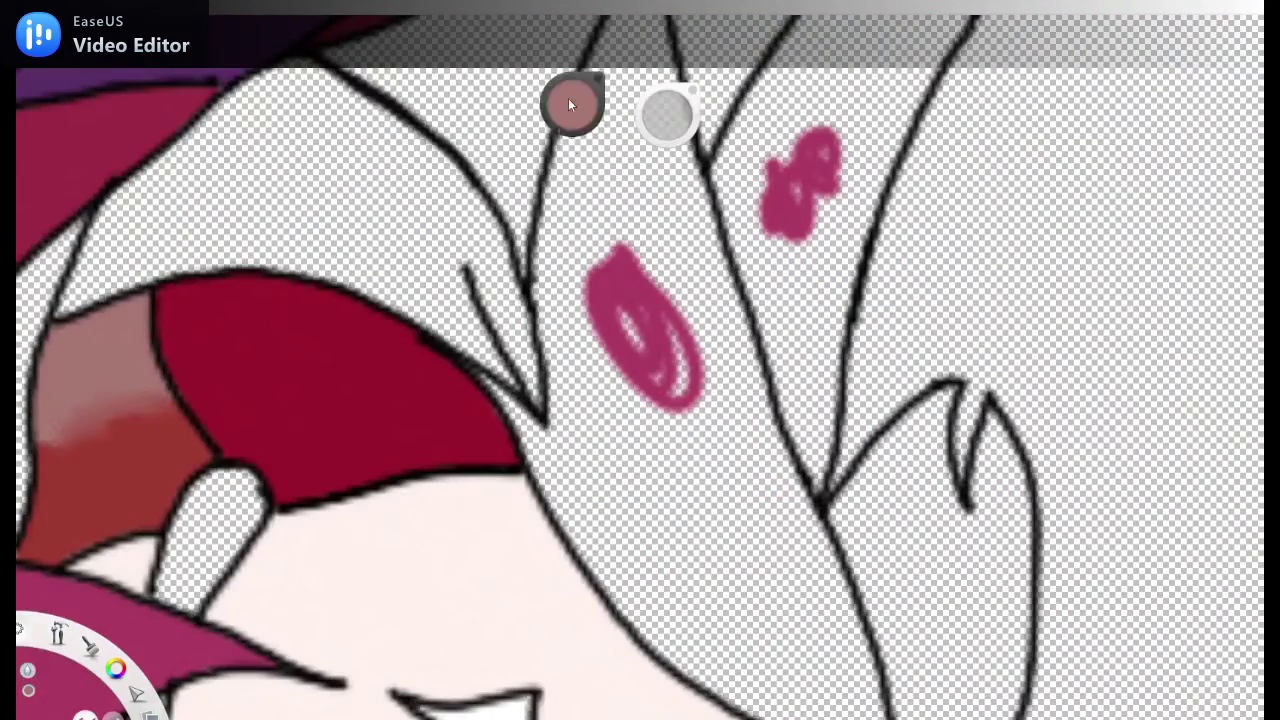
pyautogui.moveTo(625, 270); pyautogui.dragTo(659, 289)
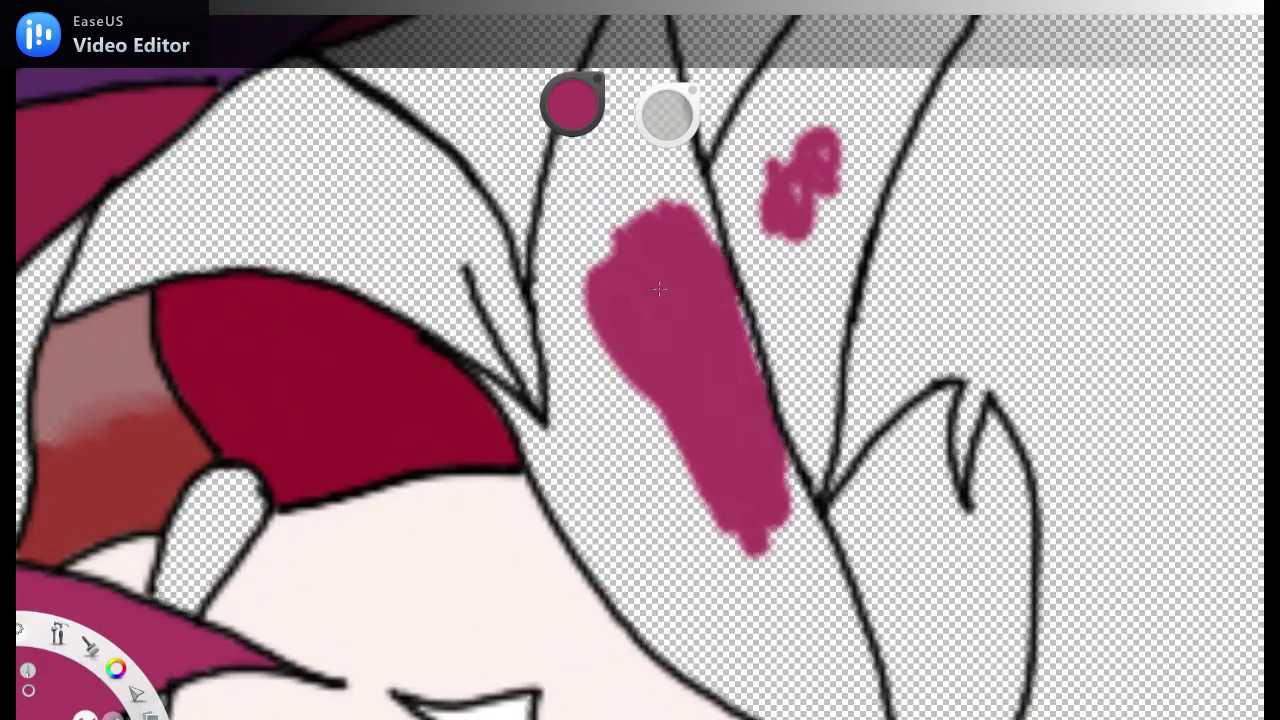
pyautogui.scroll(3, 779, 295)
pyautogui.moveTo(650, 300); pyautogui.dragTo(730, 165)
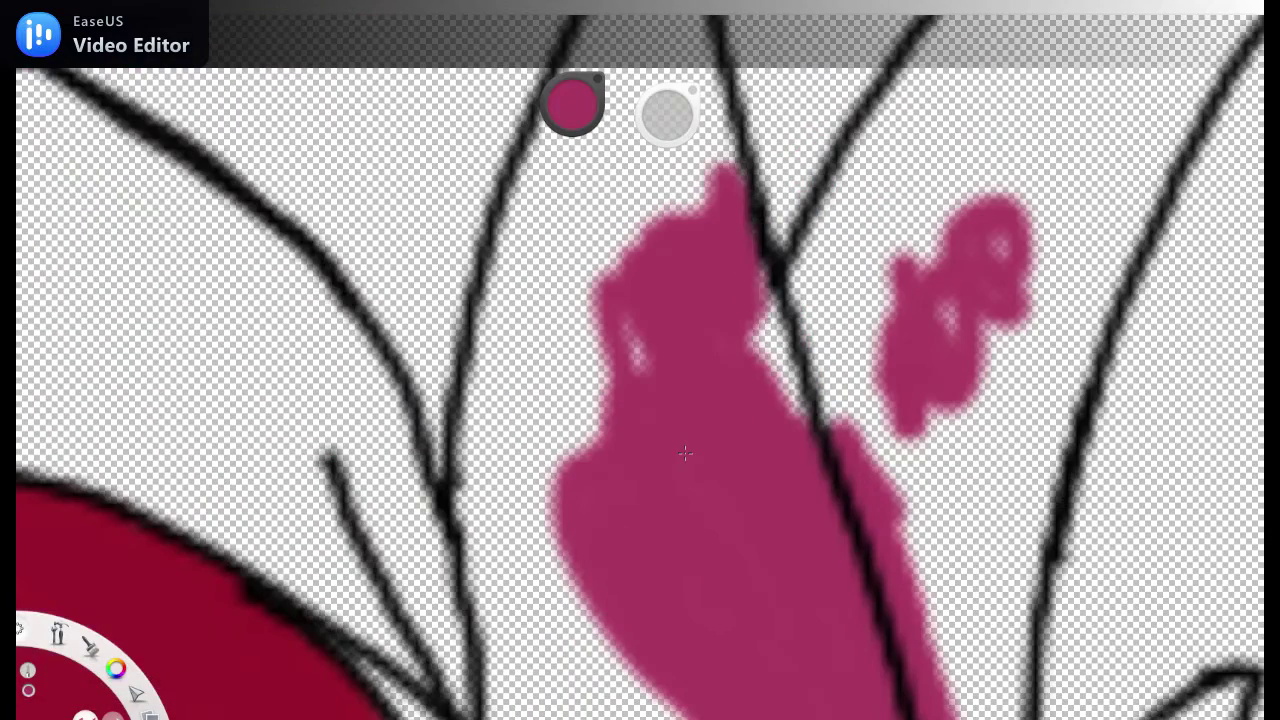
pyautogui.moveTo(755, 270); pyautogui.dragTo(800, 420)
pyautogui.moveTo(777, 131)
pyautogui.mouseDown()
pyautogui.moveTo(710, 560)
pyautogui.moveTo(715, 230)
pyautogui.moveTo(695, 293)
pyautogui.mouseUp()
pyautogui.moveTo(671, 212); pyautogui.dragTo(641, 585)
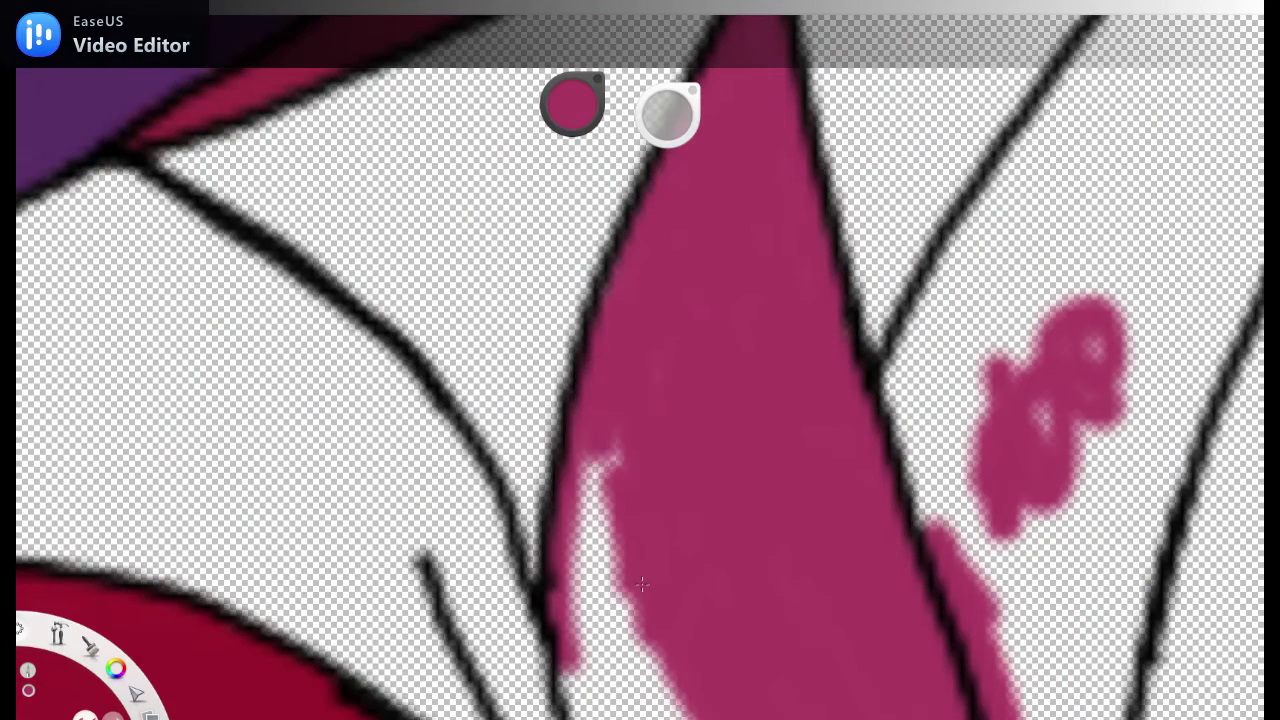
pyautogui.moveTo(555, 410)
pyautogui.mouseDown()
pyautogui.moveTo(575, 515)
pyautogui.moveTo(660, 640)
pyautogui.moveTo(797, 517)
pyautogui.mouseUp()
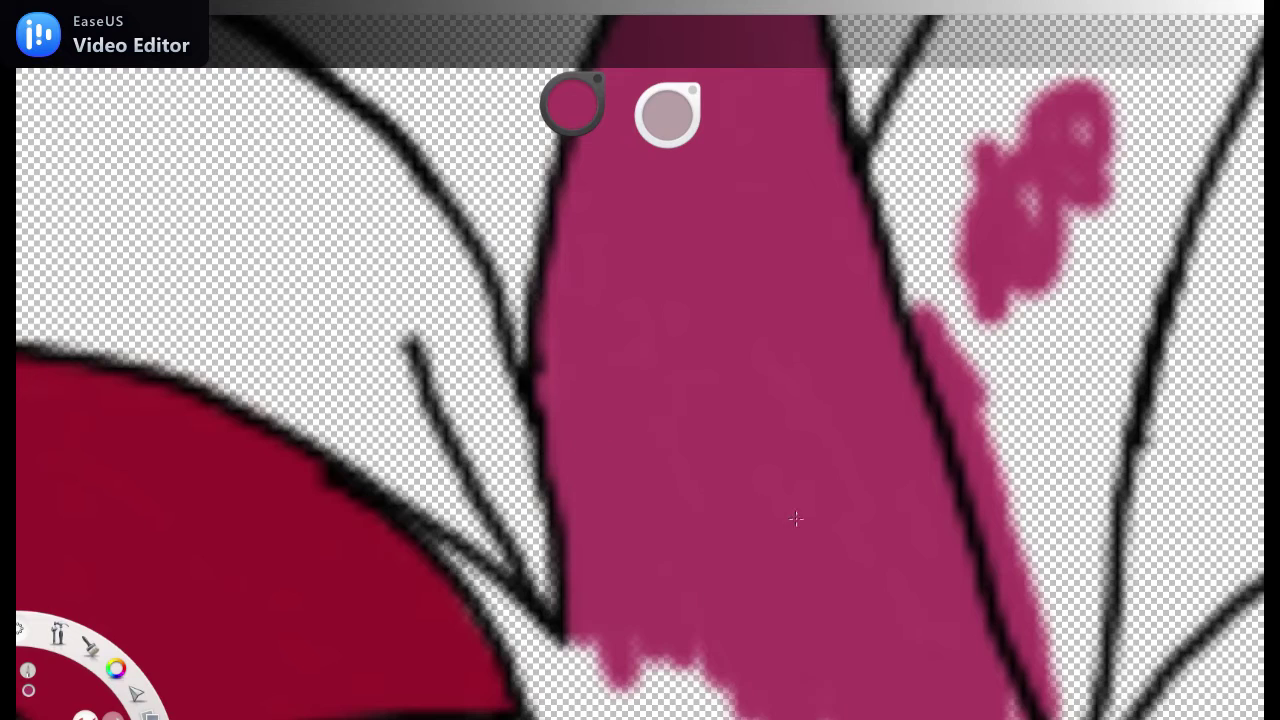
# Step: Fill the rest of the magenta strand along the cheek outline and into the gap beyond the jaw corner
pyautogui.moveTo(420, 370)
pyautogui.mouseDown()
pyautogui.moveTo(580, 680)
pyautogui.moveTo(700, 520)
pyautogui.moveTo(763, 609)
pyautogui.moveTo(588, 494)
pyautogui.moveTo(600, 380)
pyautogui.moveTo(700, 600)
pyautogui.moveTo(888, 422)
pyautogui.moveTo(1025, 705)
pyautogui.mouseUp()
pyautogui.moveTo(951, 494); pyautogui.dragTo(455, 278)
pyautogui.moveTo(600, 440)
pyautogui.mouseDown()
pyautogui.moveTo(730, 290)
pyautogui.moveTo(820, 560)
pyautogui.moveTo(930, 700)
pyautogui.moveTo(830, 690)
pyautogui.mouseUp()
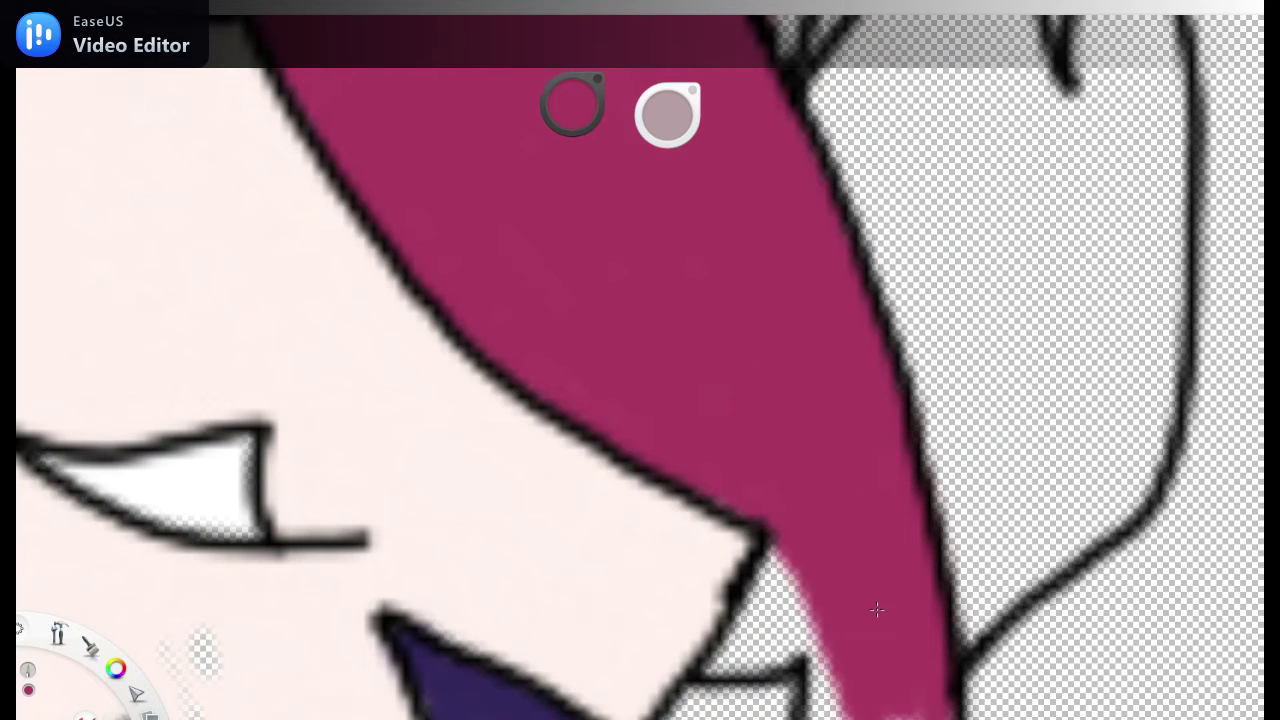
pyautogui.scroll(-5, 850, 530)
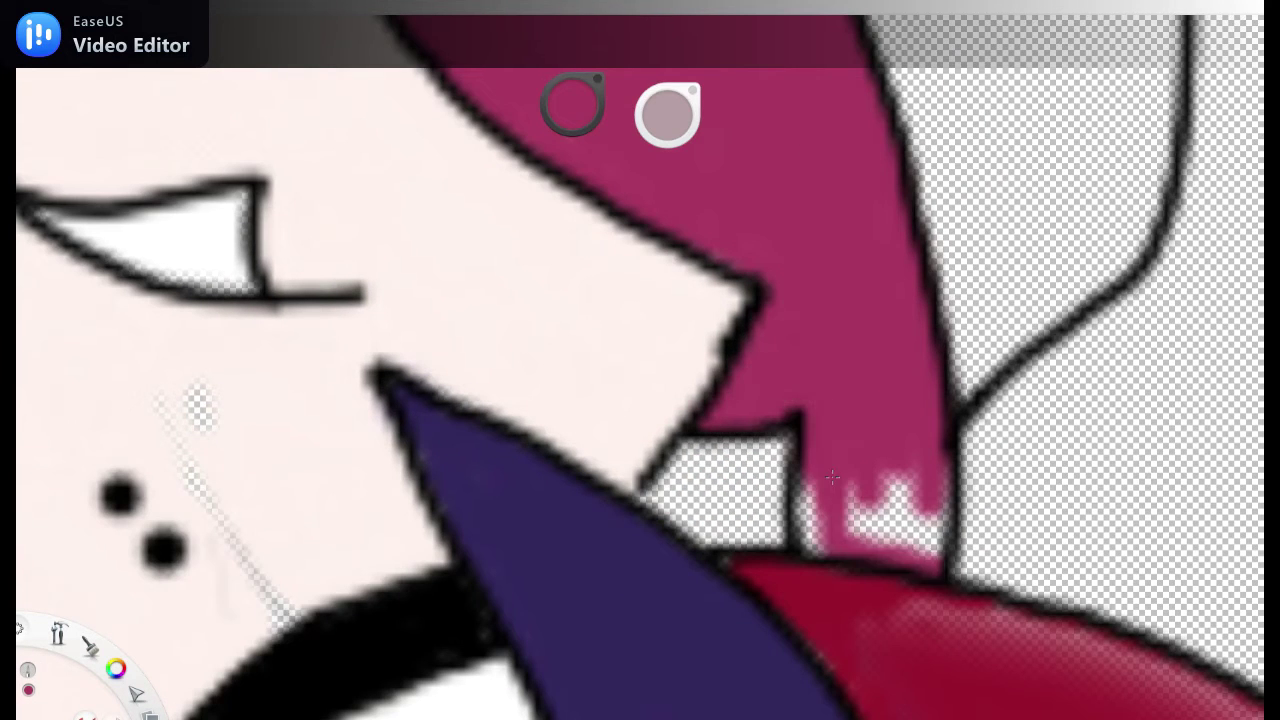
pyautogui.moveTo(832, 477); pyautogui.dragTo(700, 300)
# Step: Fill the upper and middle part of the adjoining long hair strand with magenta between its two outlines
pyautogui.moveTo(700, 200)
pyautogui.mouseDown()
pyautogui.moveTo(760, 700)
pyautogui.moveTo(790, 150)
pyautogui.mouseUp()
pyautogui.scroll(-3, 790, 150)
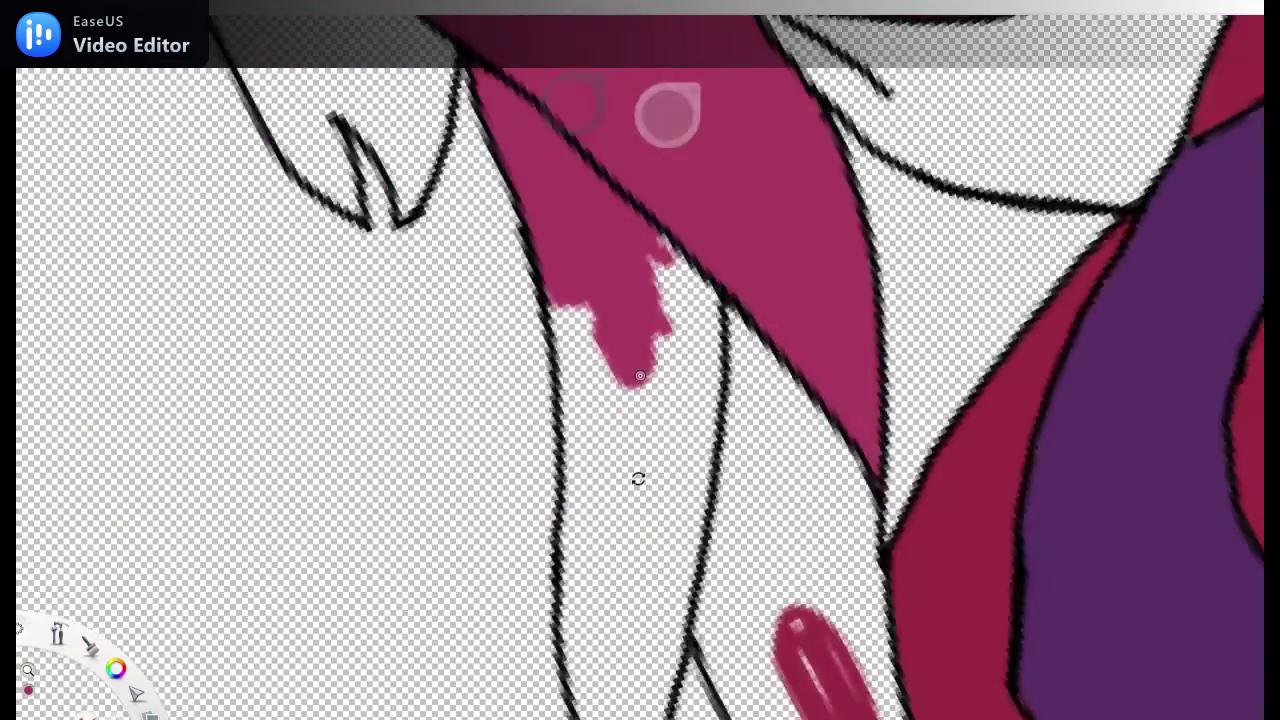
pyautogui.scroll(3, 732, 228)
pyautogui.moveTo(732, 228)
pyautogui.mouseDown()
pyautogui.moveTo(700, 700)
pyautogui.moveTo(790, 650)
pyautogui.mouseUp()
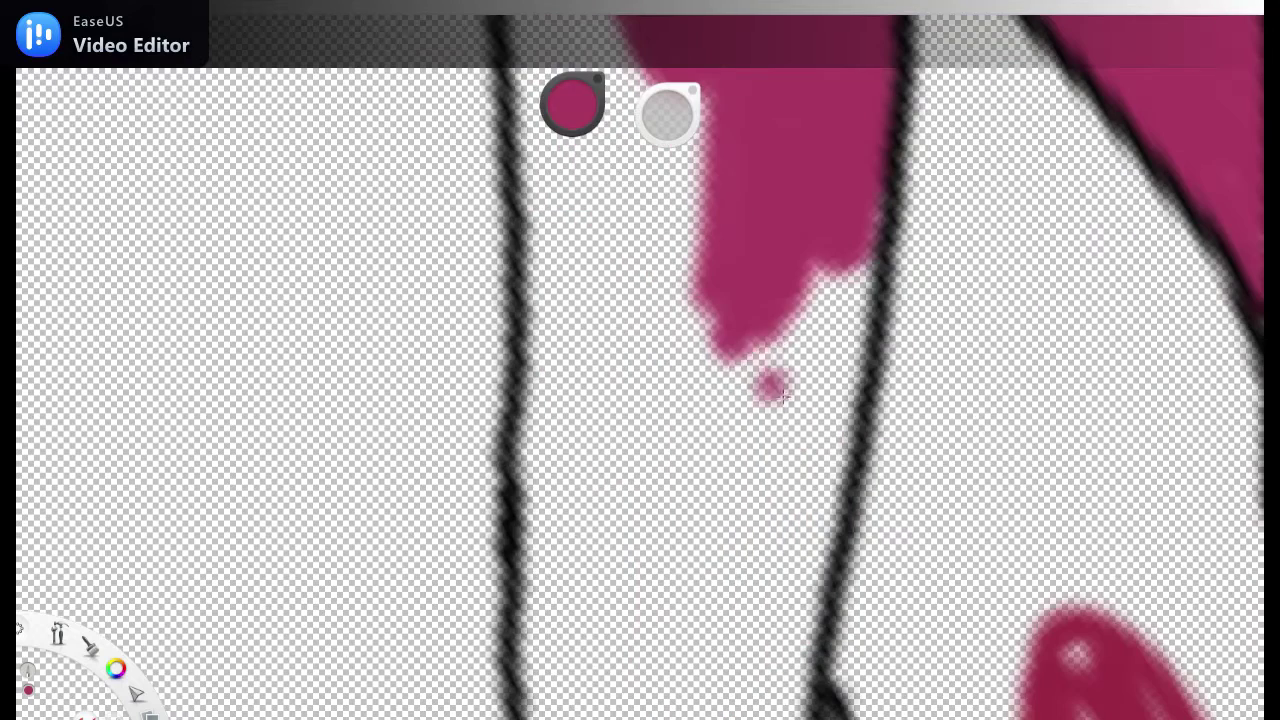
pyautogui.moveTo(782, 393)
pyautogui.mouseDown()
pyautogui.moveTo(787, 334)
pyautogui.moveTo(609, 286)
pyautogui.mouseUp()
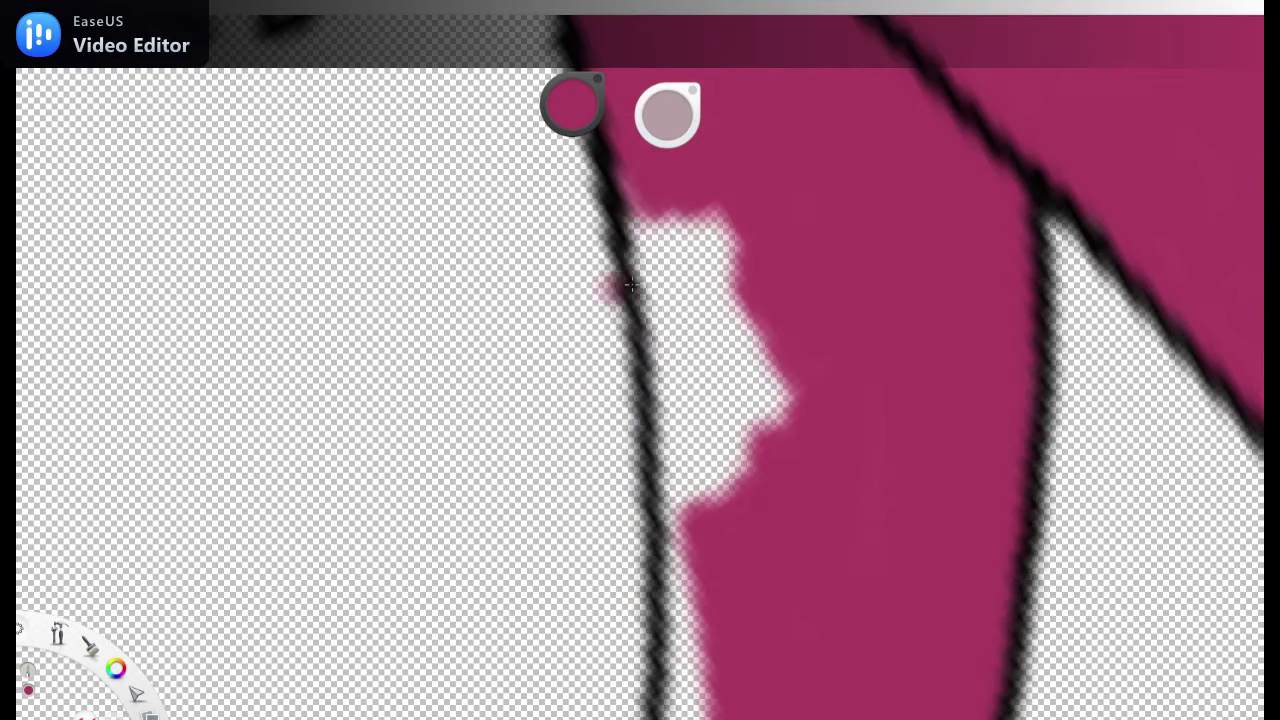
pyautogui.moveTo(631, 286); pyautogui.dragTo(720, 580)
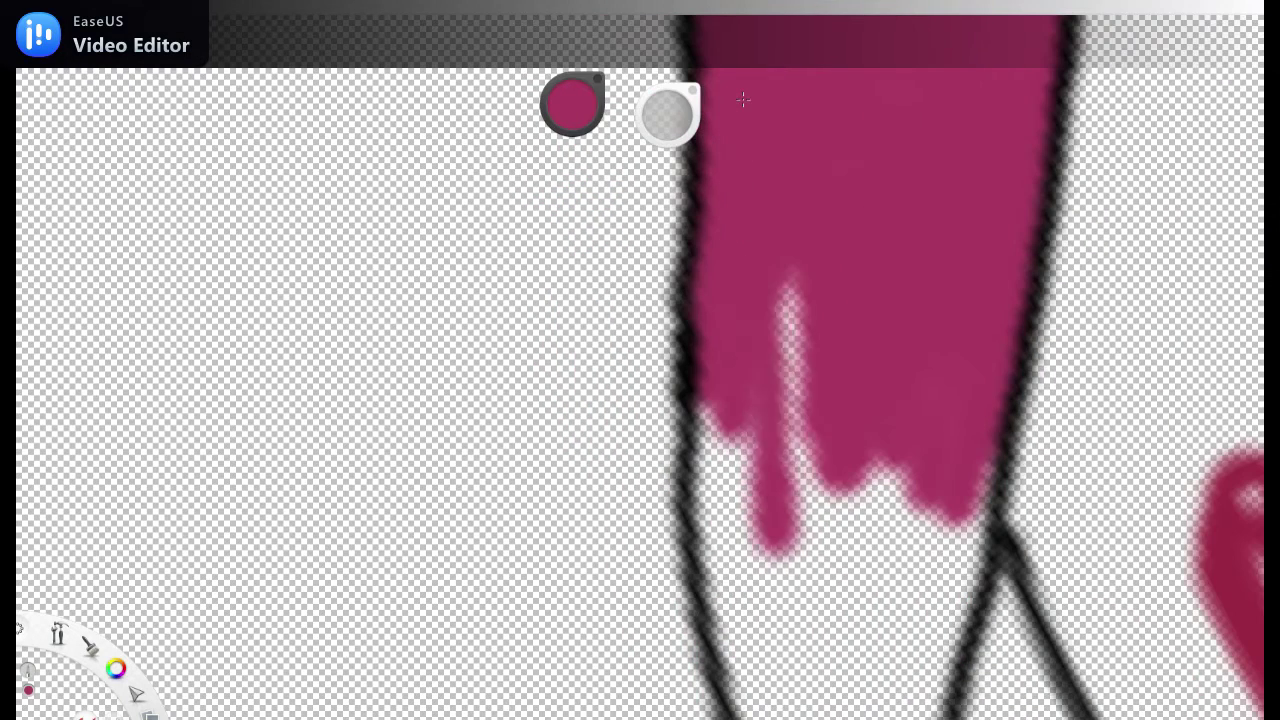
# Step: Fill the lower part of the long magenta strand down into its pointed tip
pyautogui.moveTo(760, 330); pyautogui.dragTo(750, 640)
pyautogui.moveTo(730, 700)
pyautogui.mouseDown()
pyautogui.moveTo(920, 480)
pyautogui.moveTo(900, 700)
pyautogui.mouseUp()
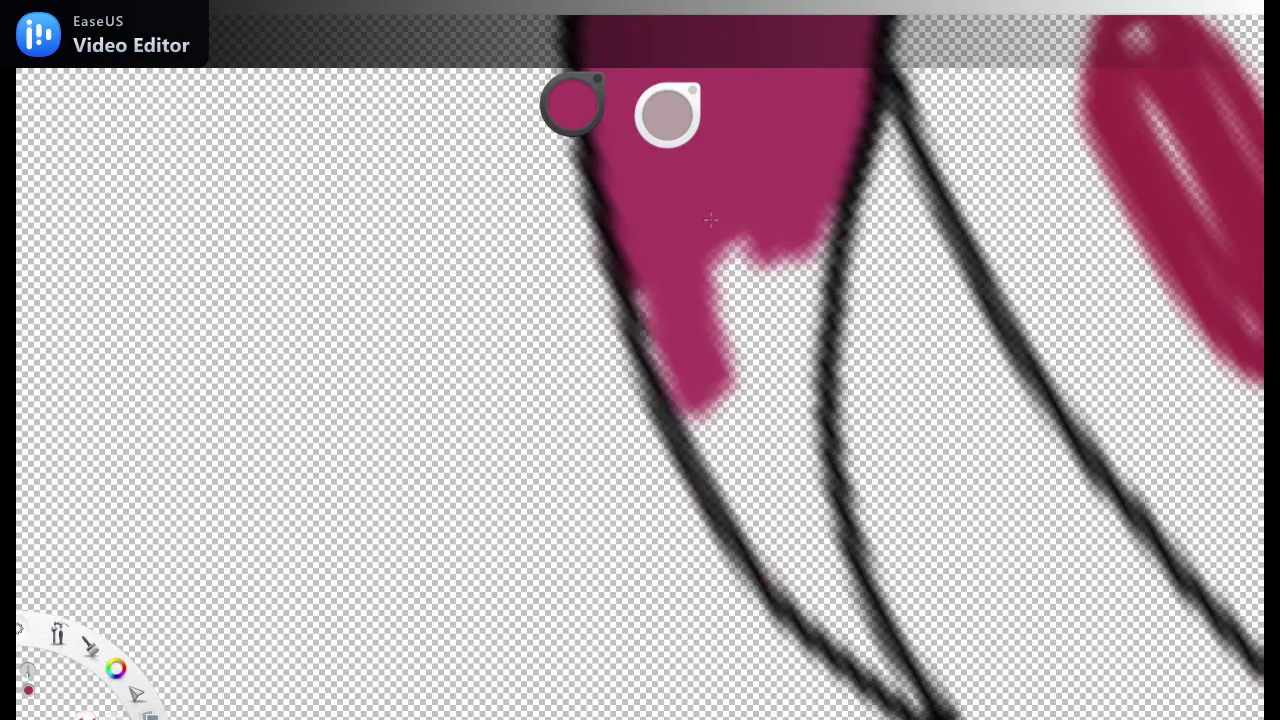
pyautogui.moveTo(800, 600)
pyautogui.mouseDown()
pyautogui.moveTo(710, 218)
pyautogui.moveTo(870, 680)
pyautogui.mouseUp()
pyautogui.moveTo(870, 680); pyautogui.dragTo(900, 712)
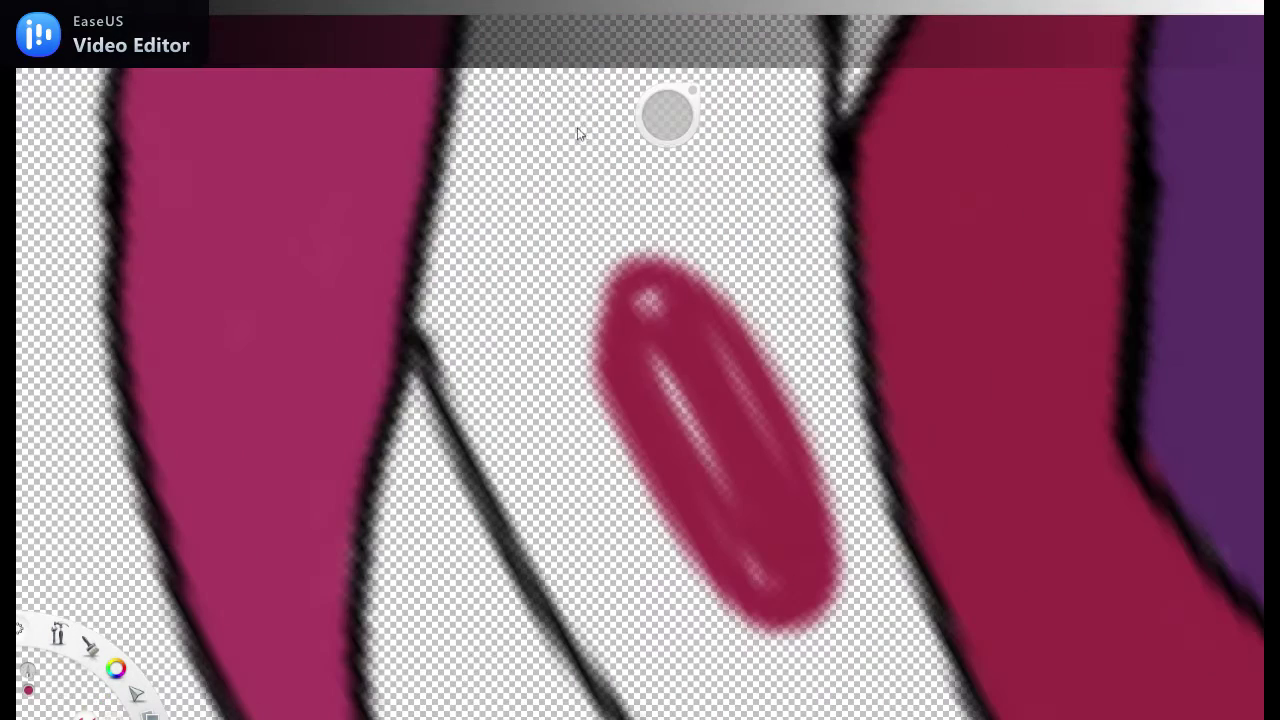
# Step: Fill the outer hair strand next to the magenta one with crimson, from its lower tip to its narrow upper end
pyautogui.moveTo(595, 205)
pyautogui.mouseDown()
pyautogui.moveTo(720, 440)
pyautogui.moveTo(830, 170)
pyautogui.moveTo(700, 650)
pyautogui.moveTo(656, 316)
pyautogui.mouseUp()
pyautogui.moveTo(472, 374); pyautogui.dragTo(468, 362)
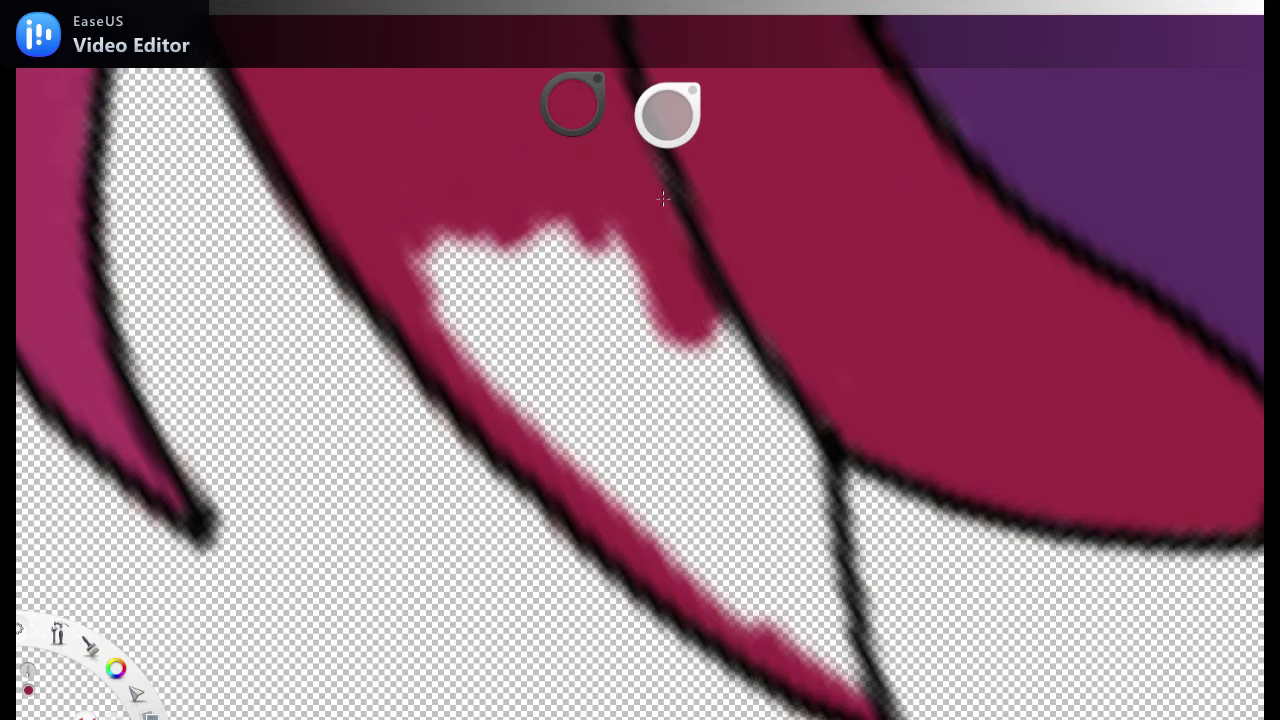
pyautogui.moveTo(662, 199)
pyautogui.mouseDown()
pyautogui.moveTo(820, 560)
pyautogui.moveTo(600, 430)
pyautogui.moveTo(436, 240)
pyautogui.mouseUp()
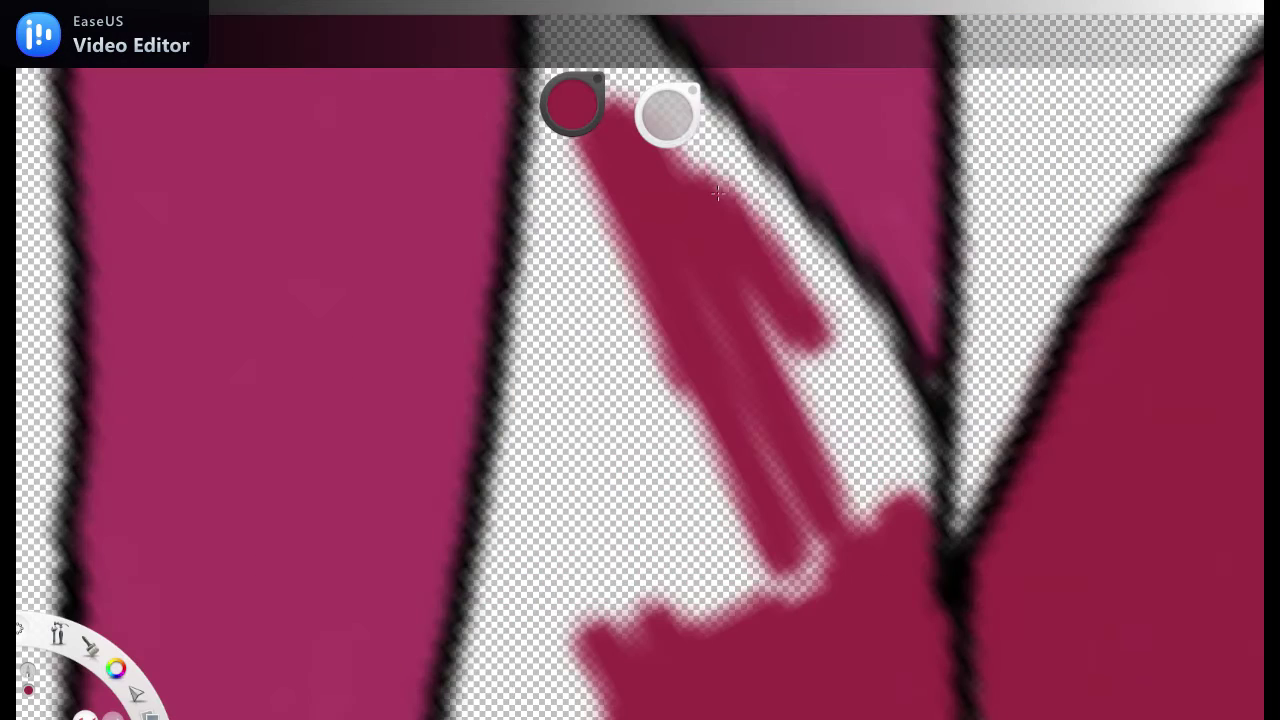
pyautogui.moveTo(700, 140)
pyautogui.mouseDown()
pyautogui.moveTo(717, 194)
pyautogui.moveTo(594, 537)
pyautogui.mouseUp()
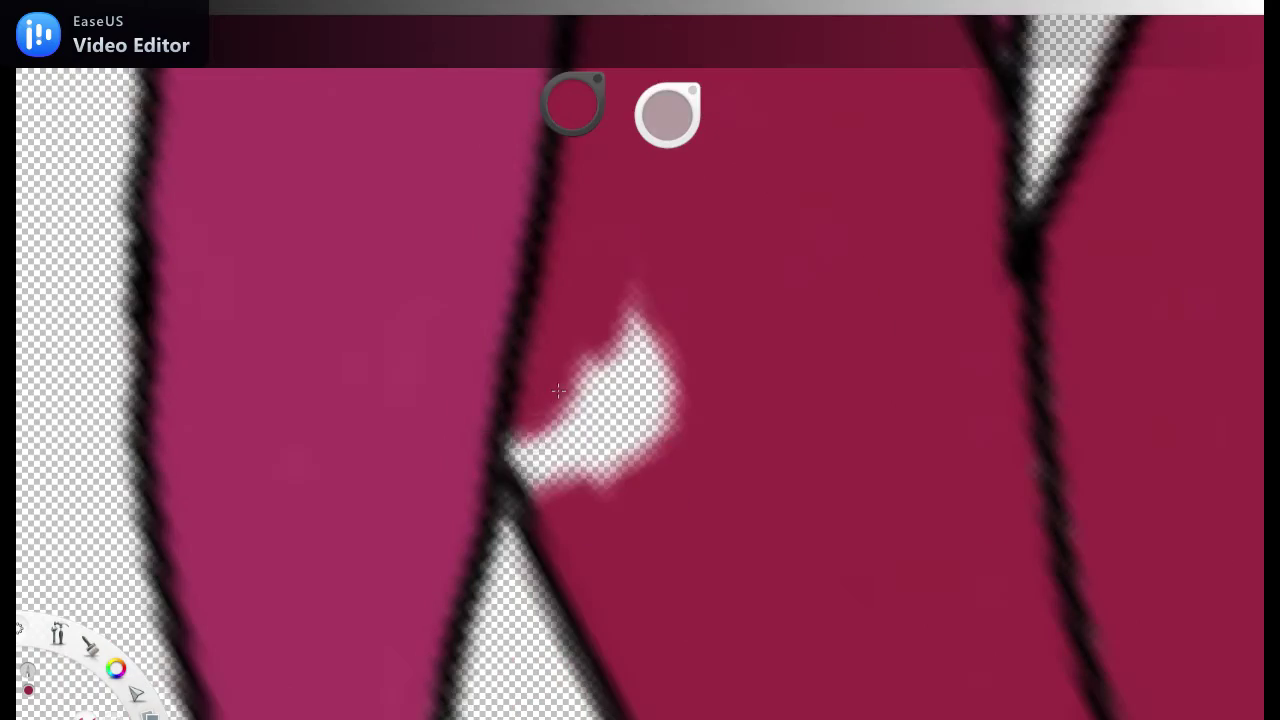
pyautogui.moveTo(560, 440); pyautogui.dragTo(640, 380)
pyautogui.press('space')
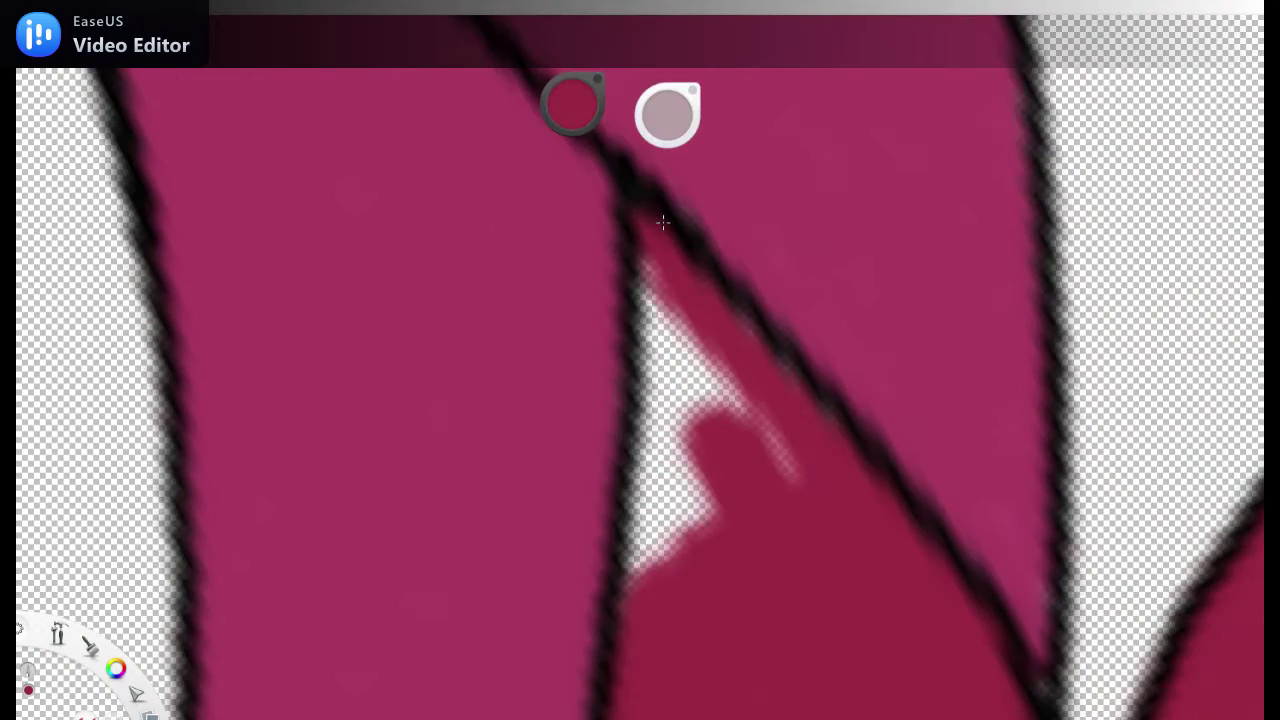
pyautogui.moveTo(714, 371); pyautogui.dragTo(786, 471)
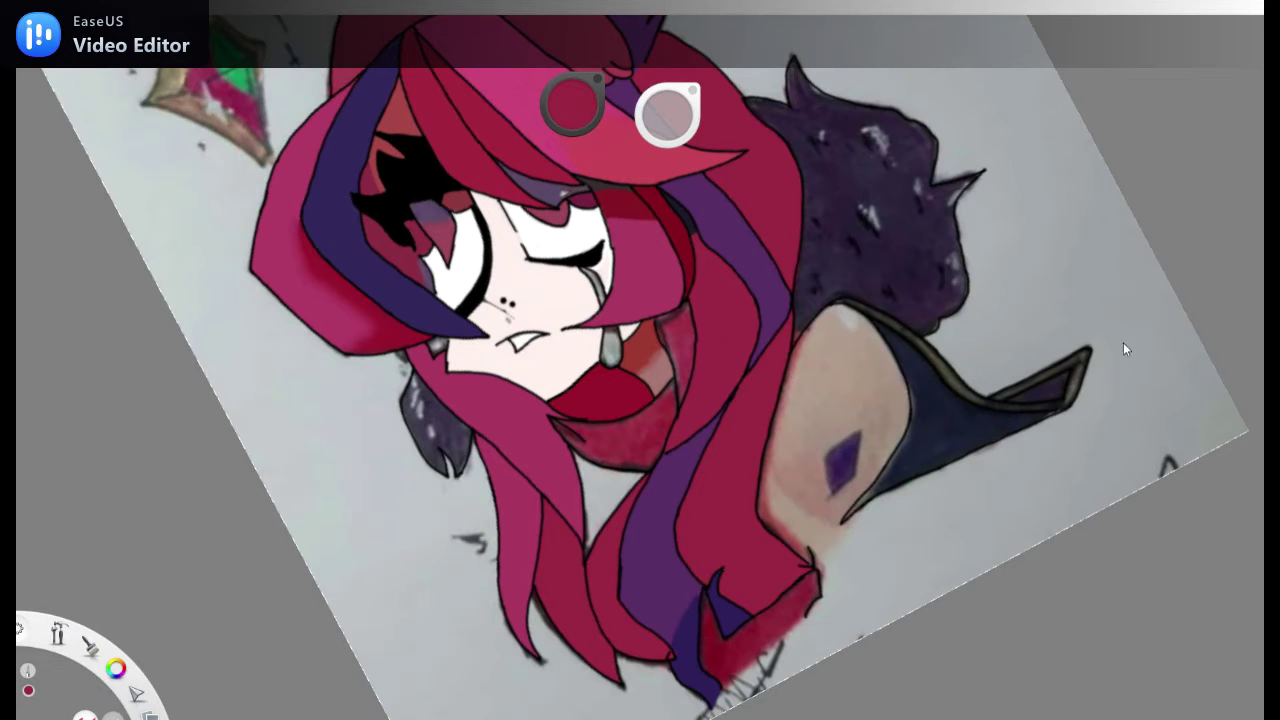
# Step: Sample the fur's dark purple from the reference drawing and paint crimson in the narrow area beside the neck
pyautogui.moveTo(663, 263); pyautogui.dragTo(571, 153)
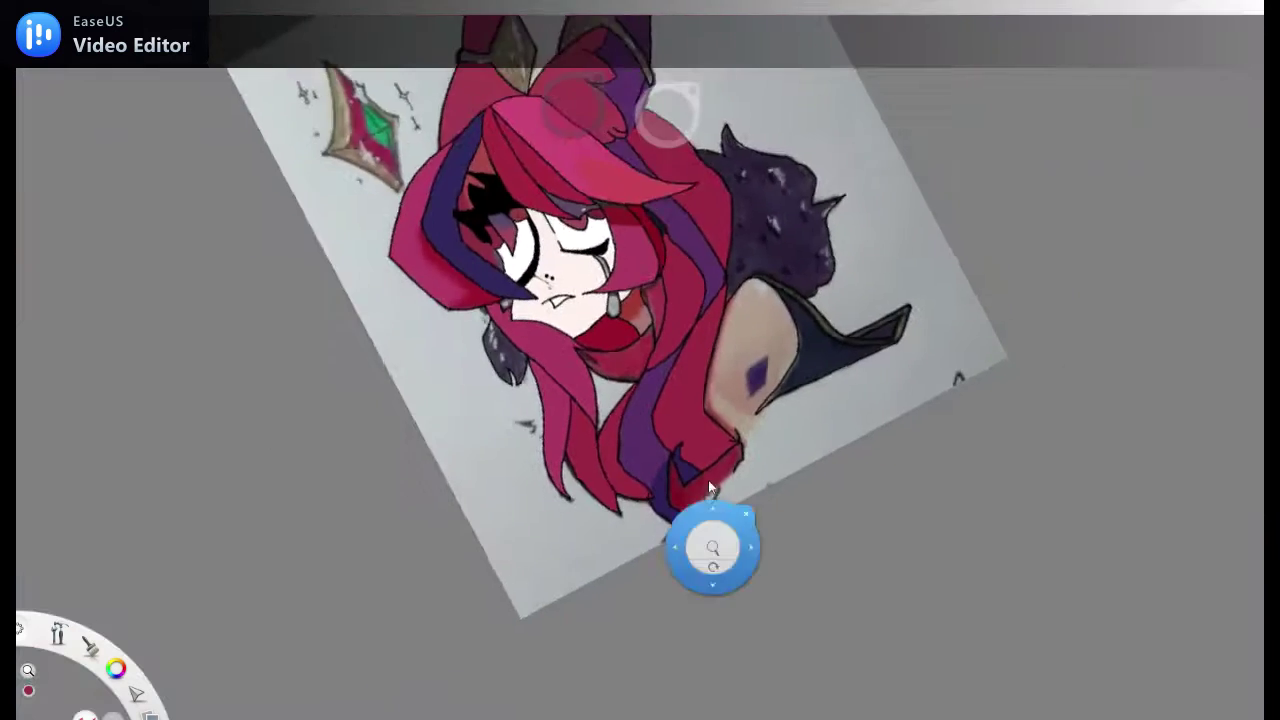
pyautogui.moveTo(708, 543); pyautogui.dragTo(569, 158)
pyautogui.moveTo(703, 433)
pyautogui.mouseDown()
pyautogui.moveTo(629, 234)
pyautogui.moveTo(660, 250)
pyautogui.mouseUp()
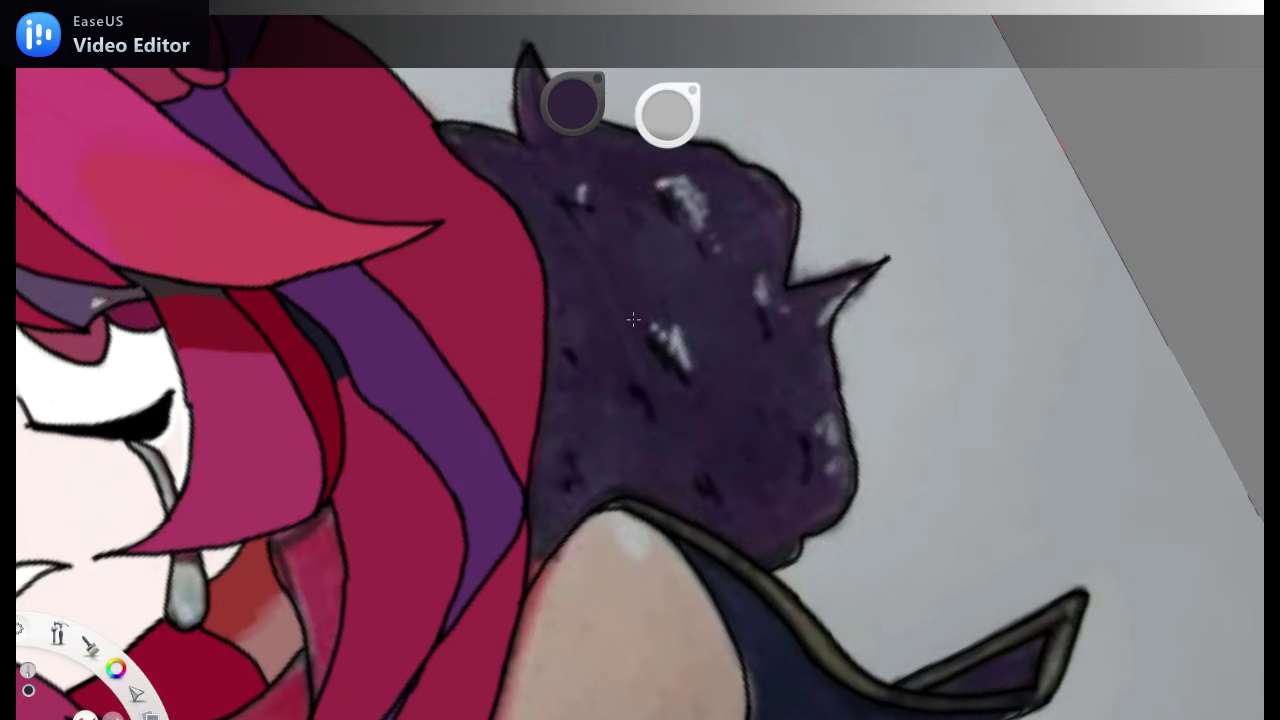
pyautogui.moveTo(471, 471); pyautogui.dragTo(428, 439)
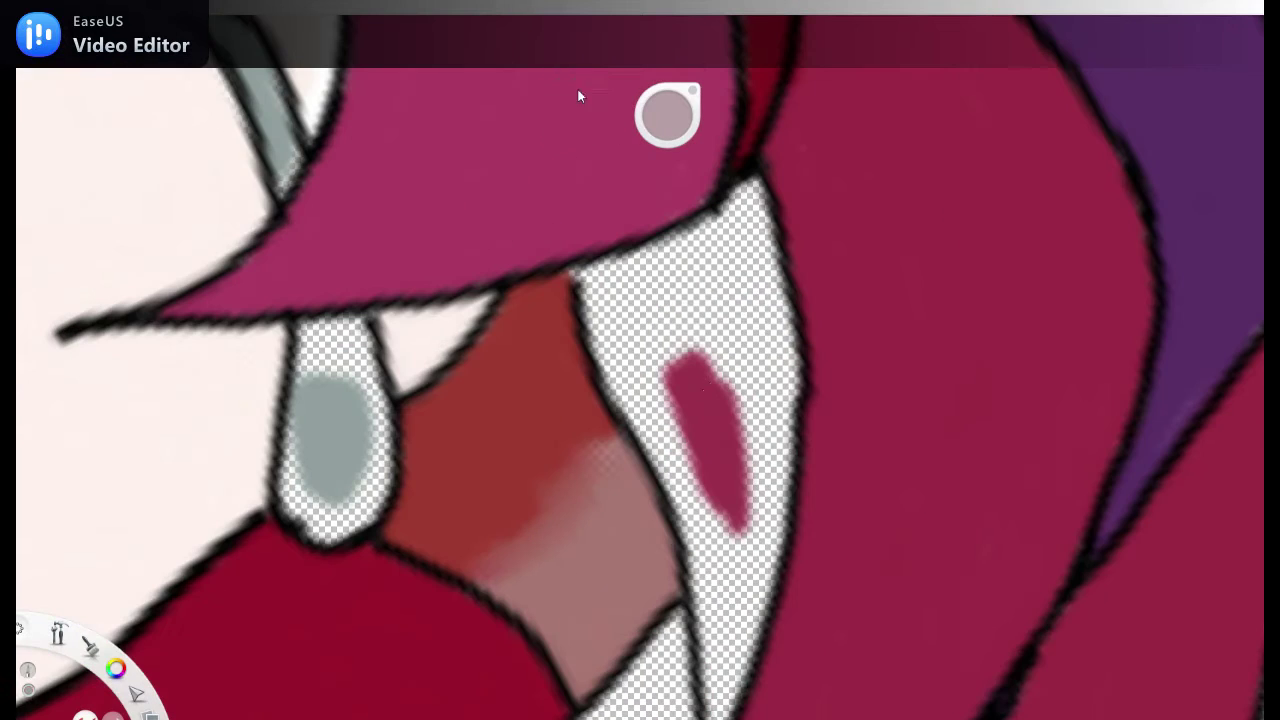
pyautogui.moveTo(700, 300); pyautogui.dragTo(709, 389)
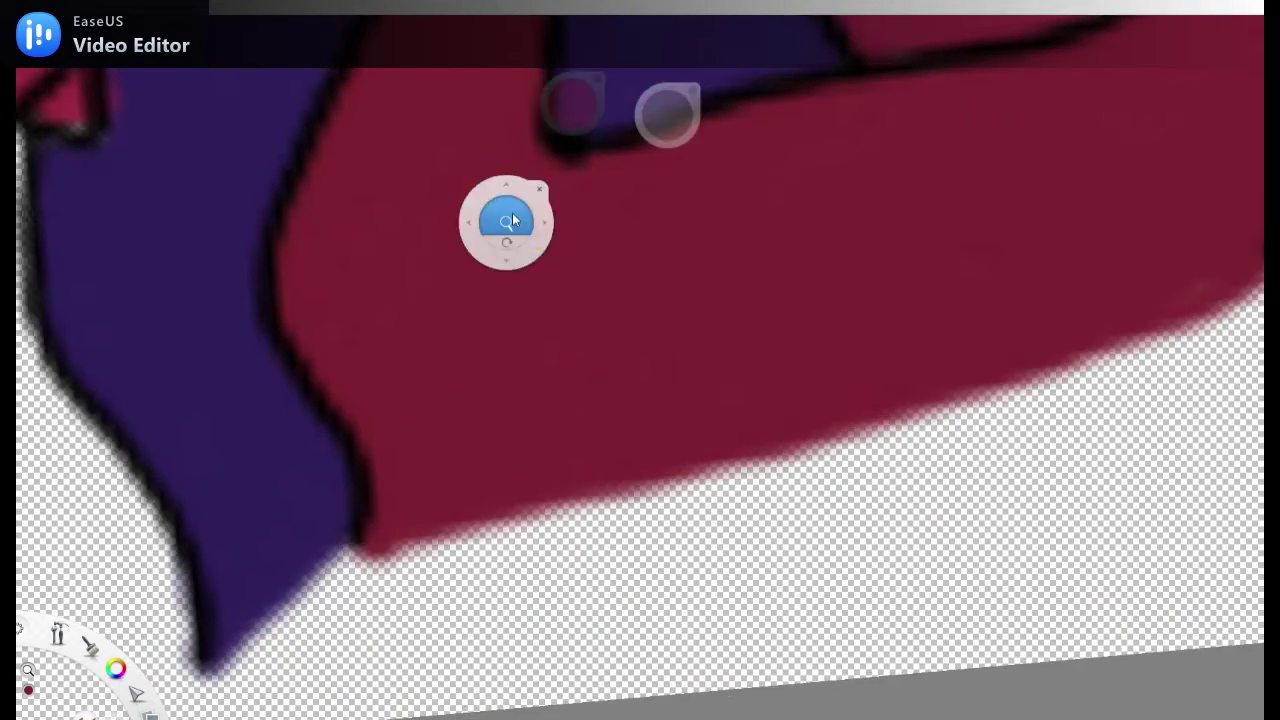
# Step: Paint a pale skin-tone edge across the open outline between the sleeve's pointed tip and the short curved line
pyautogui.moveTo(512, 212); pyautogui.dragTo(512, 458)
pyautogui.moveTo(618, 333); pyautogui.dragTo(618, 200)
pyautogui.moveTo(700, 170)
pyautogui.mouseDown()
pyautogui.moveTo(714, 290)
pyautogui.moveTo(634, 371)
pyautogui.moveTo(831, 217)
pyautogui.moveTo(780, 300)
pyautogui.moveTo(748, 178)
pyautogui.moveTo(797, 283)
pyautogui.moveTo(677, 449)
pyautogui.moveTo(737, 520)
pyautogui.moveTo(748, 292)
pyautogui.mouseUp()
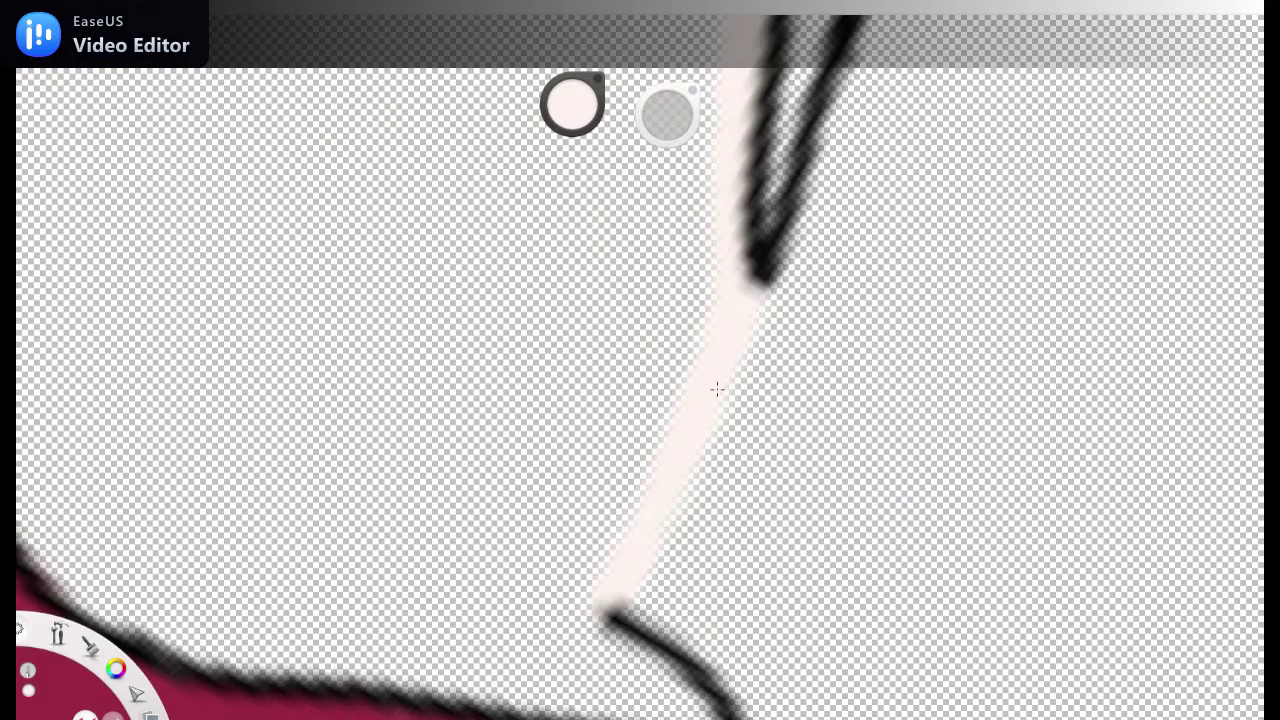
pyautogui.moveTo(671, 333); pyautogui.dragTo(614, 436)
# Step: Fill the bare shoulder with the pale skin tone up to the sleeve and hair outlines
pyautogui.moveTo(293, 268)
pyautogui.mouseDown()
pyautogui.moveTo(281, 181)
pyautogui.moveTo(340, 204)
pyautogui.moveTo(316, 385)
pyautogui.mouseUp()
pyautogui.moveTo(376, 204); pyautogui.dragTo(390, 346)
pyautogui.moveTo(445, 270); pyautogui.dragTo(710, 355)
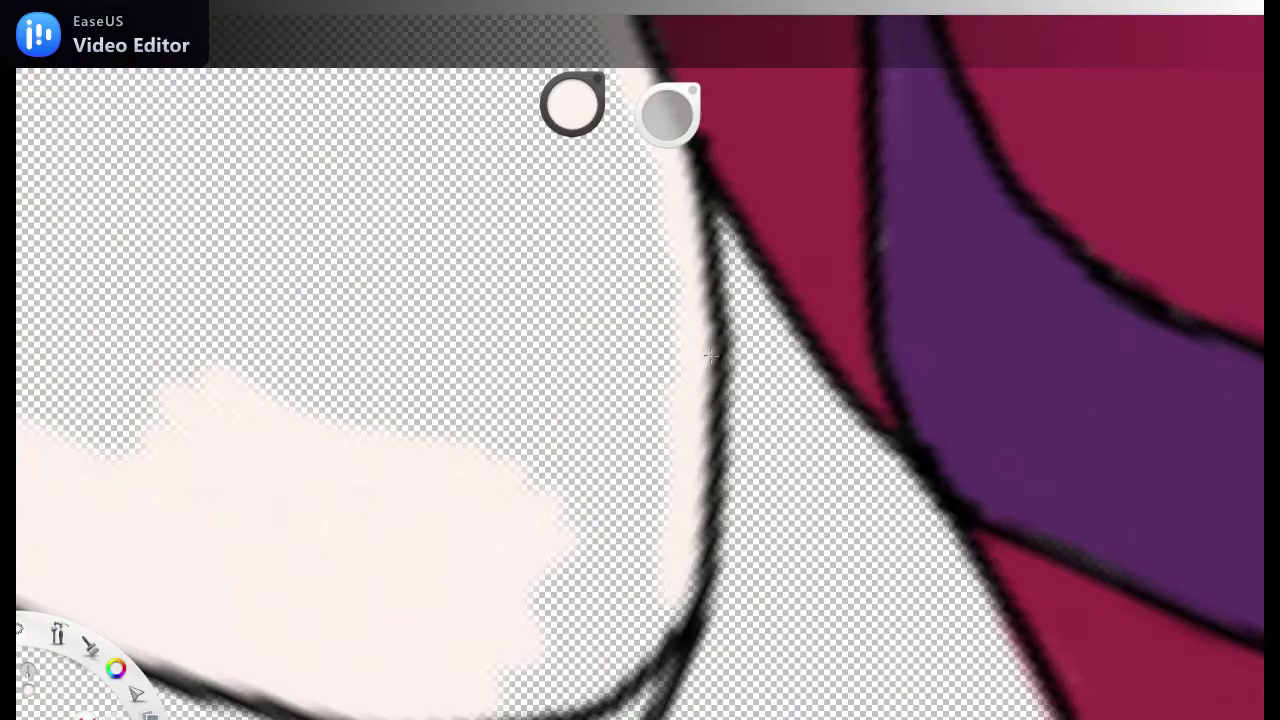
pyautogui.moveTo(687, 478)
pyautogui.mouseDown()
pyautogui.moveTo(474, 371)
pyautogui.moveTo(474, 354)
pyautogui.moveTo(530, 561)
pyautogui.moveTo(434, 206)
pyautogui.moveTo(509, 531)
pyautogui.moveTo(520, 214)
pyautogui.moveTo(643, 371)
pyautogui.moveTo(663, 294)
pyautogui.moveTo(822, 228)
pyautogui.moveTo(780, 246)
pyautogui.moveTo(877, 454)
pyautogui.moveTo(675, 296)
pyautogui.moveTo(706, 223)
pyautogui.moveTo(563, 309)
pyautogui.moveTo(594, 420)
pyautogui.moveTo(447, 574)
pyautogui.moveTo(640, 325)
pyautogui.moveTo(634, 366)
pyautogui.moveTo(657, 337)
pyautogui.moveTo(707, 432)
pyautogui.moveTo(723, 257)
pyautogui.moveTo(771, 366)
pyautogui.moveTo(857, 371)
pyautogui.moveTo(603, 538)
pyautogui.moveTo(771, 171)
pyautogui.moveTo(799, 255)
pyautogui.mouseUp()
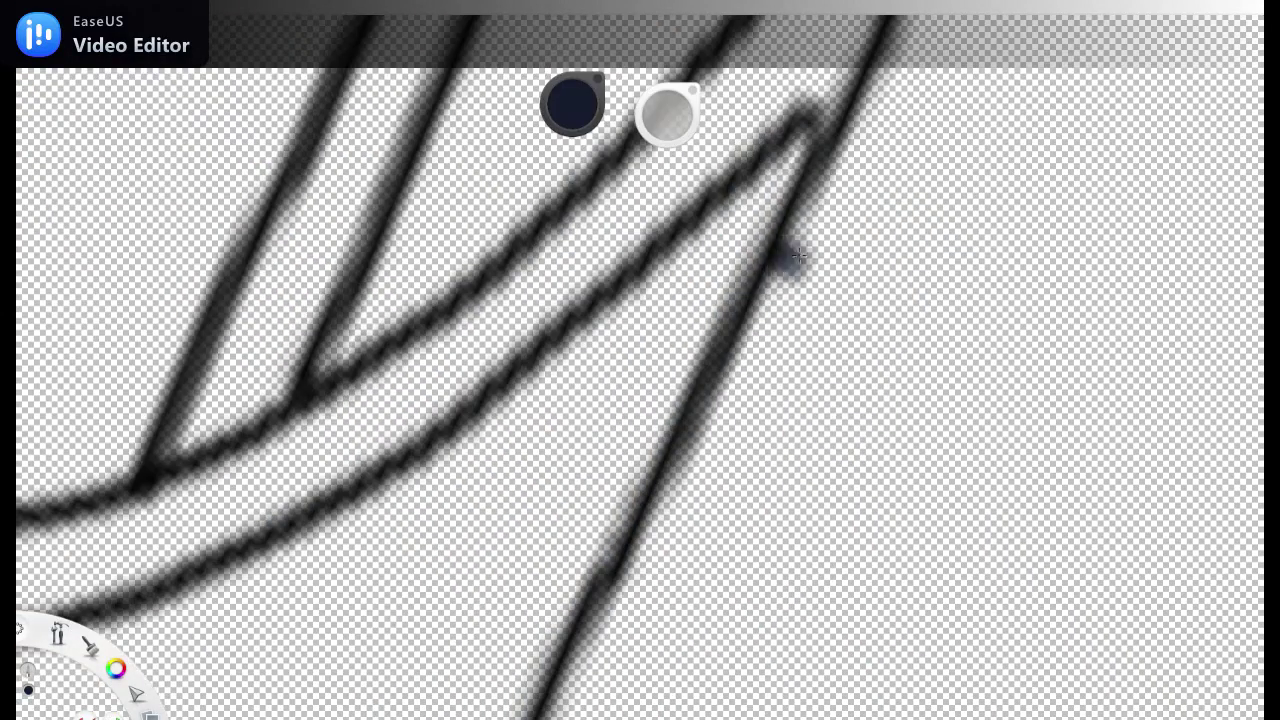
# Step: Fill the sleeve below the shoulder with dark navy, down to its pointed end
pyautogui.moveTo(788, 174)
pyautogui.mouseDown()
pyautogui.moveTo(628, 457)
pyautogui.moveTo(543, 665)
pyautogui.mouseUp()
pyautogui.moveTo(748, 508)
pyautogui.mouseDown()
pyautogui.moveTo(728, 357)
pyautogui.moveTo(760, 189)
pyautogui.moveTo(827, 162)
pyautogui.moveTo(640, 380)
pyautogui.moveTo(634, 251)
pyautogui.moveTo(497, 497)
pyautogui.moveTo(749, 166)
pyautogui.mouseUp()
pyautogui.moveTo(829, 405)
pyautogui.mouseDown()
pyautogui.moveTo(620, 640)
pyautogui.moveTo(838, 293)
pyautogui.moveTo(586, 266)
pyautogui.moveTo(600, 457)
pyautogui.moveTo(586, 323)
pyautogui.moveTo(590, 346)
pyautogui.moveTo(640, 300)
pyautogui.moveTo(520, 560)
pyautogui.moveTo(620, 220)
pyautogui.moveTo(609, 100)
pyautogui.moveTo(614, 343)
pyautogui.moveTo(640, 229)
pyautogui.moveTo(698, 587)
pyautogui.moveTo(717, 297)
pyautogui.moveTo(663, 311)
pyautogui.moveTo(706, 566)
pyautogui.moveTo(720, 411)
pyautogui.moveTo(690, 640)
pyautogui.moveTo(757, 517)
pyautogui.moveTo(867, 587)
pyautogui.moveTo(663, 517)
pyautogui.moveTo(571, 517)
pyautogui.moveTo(777, 586)
pyautogui.moveTo(771, 273)
pyautogui.moveTo(563, 243)
pyautogui.moveTo(620, 300)
pyautogui.moveTo(700, 600)
pyautogui.moveTo(735, 372)
pyautogui.moveTo(920, 260)
pyautogui.moveTo(546, 294)
pyautogui.moveTo(560, 450)
pyautogui.moveTo(443, 165)
pyautogui.moveTo(515, 215)
pyautogui.moveTo(686, 420)
pyautogui.moveTo(748, 145)
pyautogui.mouseUp()
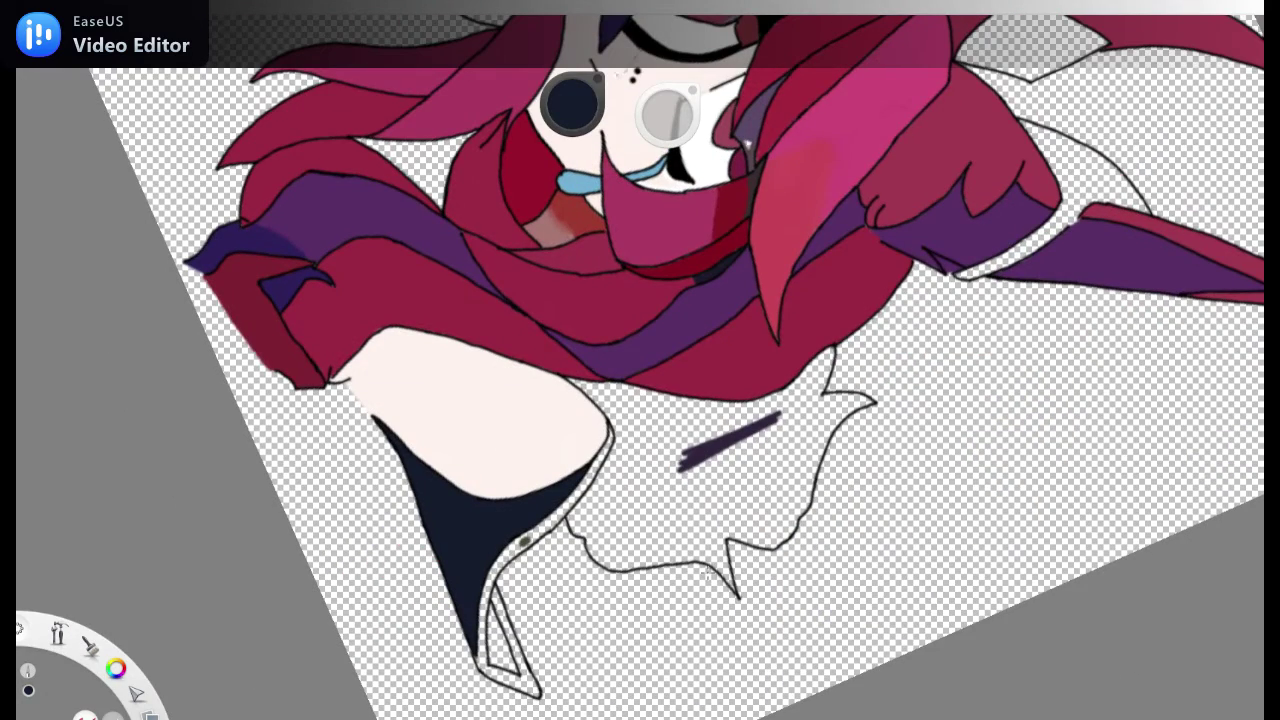
pyautogui.moveTo(730, 440)
pyautogui.mouseDown()
pyautogui.moveTo(686, 290)
pyautogui.moveTo(668, 337)
pyautogui.mouseUp()
pyautogui.scroll(-2, 668, 337)
pyautogui.moveTo(600, 250)
pyautogui.mouseDown()
pyautogui.moveTo(640, 330)
pyautogui.moveTo(650, 480)
pyautogui.mouseUp()
pyautogui.hotkey('ctrl', 'z')
pyautogui.click(700, 277)
pyautogui.hotkey('ctrl', 'z')
# Step: Fill the fur collar's pointed tuft with dark purple and start along the adjoining outline
pyautogui.moveTo(520, 230); pyautogui.dragTo(572, 254)
pyautogui.scroll(3, 572, 254)
pyautogui.moveTo(666, 297)
pyautogui.mouseDown()
pyautogui.moveTo(729, 257)
pyautogui.moveTo(757, 277)
pyautogui.moveTo(529, 228)
pyautogui.moveTo(634, 303)
pyautogui.moveTo(594, 434)
pyautogui.moveTo(466, 477)
pyautogui.moveTo(520, 600)
pyautogui.mouseUp()
pyautogui.scroll(3, 600, 620)
pyautogui.moveTo(600, 620)
pyautogui.mouseDown()
pyautogui.moveTo(540, 565)
pyautogui.moveTo(820, 380)
pyautogui.moveTo(771, 486)
pyautogui.moveTo(755, 140)
pyautogui.moveTo(686, 563)
pyautogui.moveTo(709, 629)
pyautogui.moveTo(686, 311)
pyautogui.moveTo(677, 392)
pyautogui.moveTo(720, 437)
pyautogui.moveTo(586, 494)
pyautogui.moveTo(649, 460)
pyautogui.moveTo(632, 352)
pyautogui.mouseUp()
pyautogui.scroll(3, 759, 162)
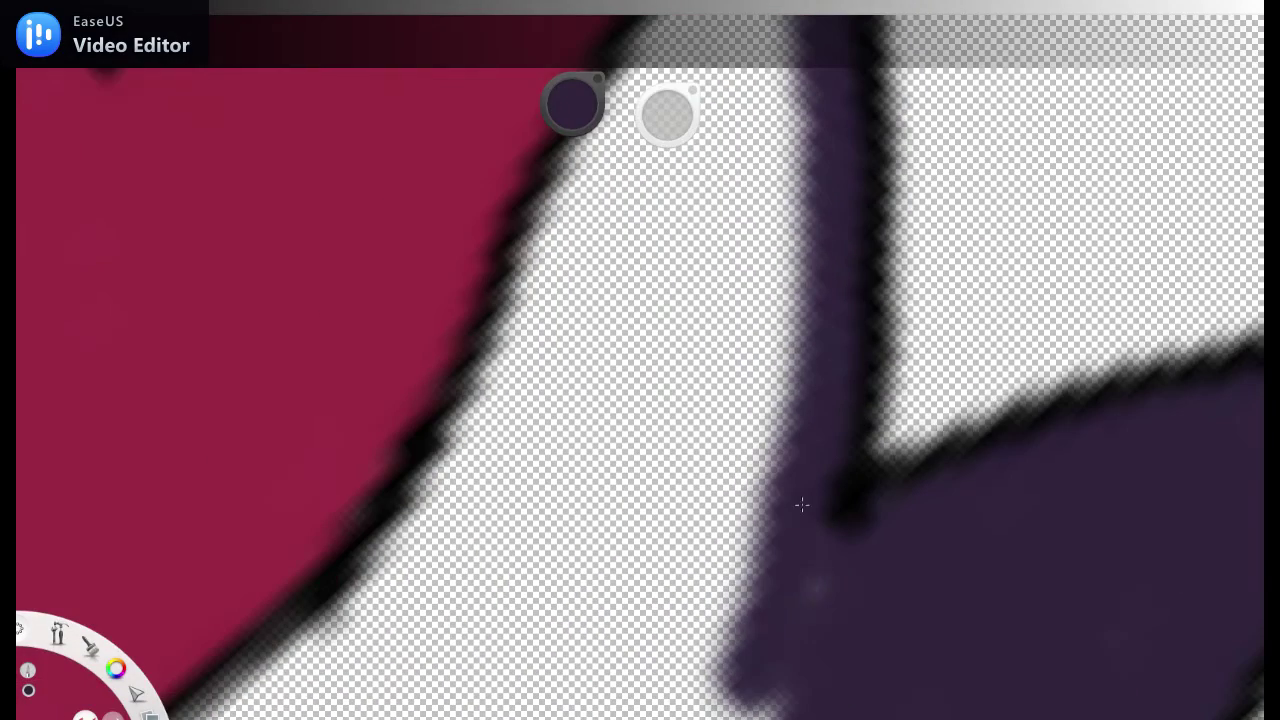
# Step: Paint a dark purple edge along the fur collar's outline beyond its pointed tuft
pyautogui.scroll(-2, 735, 390)
pyautogui.moveTo(663, 309); pyautogui.dragTo(665, 316)
pyautogui.scroll(-2, 665, 316)
pyautogui.moveTo(531, 400)
pyautogui.mouseDown()
pyautogui.moveTo(540, 343)
pyautogui.moveTo(500, 600)
pyautogui.mouseUp()
pyautogui.press('space')
pyautogui.moveTo(677, 528)
pyautogui.mouseDown()
pyautogui.moveTo(640, 375)
pyautogui.moveTo(636, 405)
pyautogui.moveTo(781, 475)
pyautogui.moveTo(706, 465)
pyautogui.moveTo(921, 450)
pyautogui.moveTo(535, 485)
pyautogui.moveTo(773, 538)
pyautogui.moveTo(714, 278)
pyautogui.moveTo(743, 438)
pyautogui.moveTo(753, 430)
pyautogui.moveTo(579, 250)
pyautogui.moveTo(522, 339)
pyautogui.moveTo(642, 603)
pyautogui.moveTo(548, 355)
pyautogui.moveTo(375, 335)
pyautogui.moveTo(485, 280)
pyautogui.moveTo(393, 173)
pyautogui.moveTo(510, 393)
pyautogui.moveTo(199, 293)
pyautogui.moveTo(310, 258)
pyautogui.moveTo(743, 254)
pyautogui.mouseUp()
pyautogui.scroll(3, 394, 491)
pyautogui.scroll(-5, 529, 306)
pyautogui.scroll(5, 549, 236)
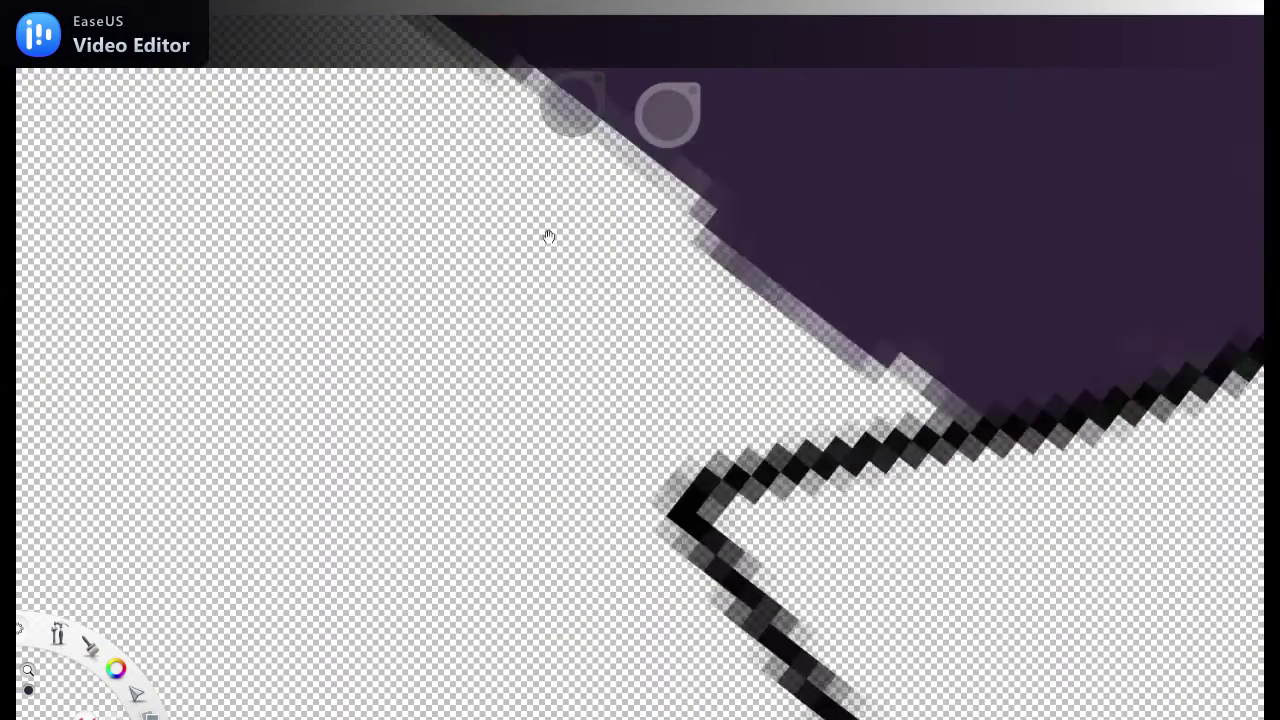
# Step: Paint dark purple along the inside of the collar's next jagged tufts and around their inner corner
pyautogui.scroll(-3, 549, 236)
pyautogui.scroll(-2, 514, 277)
pyautogui.moveTo(543, 243); pyautogui.dragTo(757, 520)
pyautogui.scroll(3, 603, 197)
pyautogui.scroll(-3, 838, 233)
pyautogui.moveTo(780, 230)
pyautogui.mouseDown()
pyautogui.moveTo(660, 390)
pyautogui.moveTo(420, 490)
pyautogui.moveTo(743, 349)
pyautogui.mouseUp()
pyautogui.scroll(3, 674, 305)
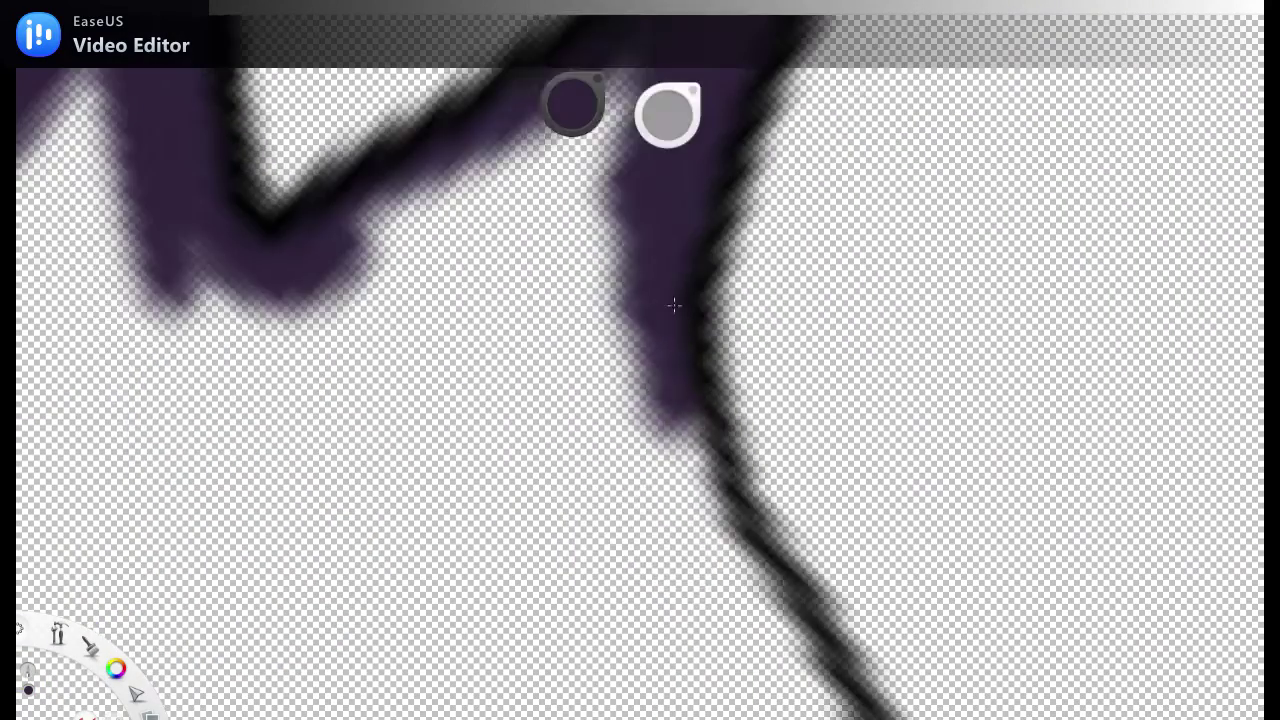
# Step: Continue the dark purple edge along the fur collar's long outer outline down to the sleeve trim
pyautogui.scroll(-3, 674, 305)
pyautogui.moveTo(543, 257); pyautogui.dragTo(766, 600)
pyautogui.scroll(3, 753, 630)
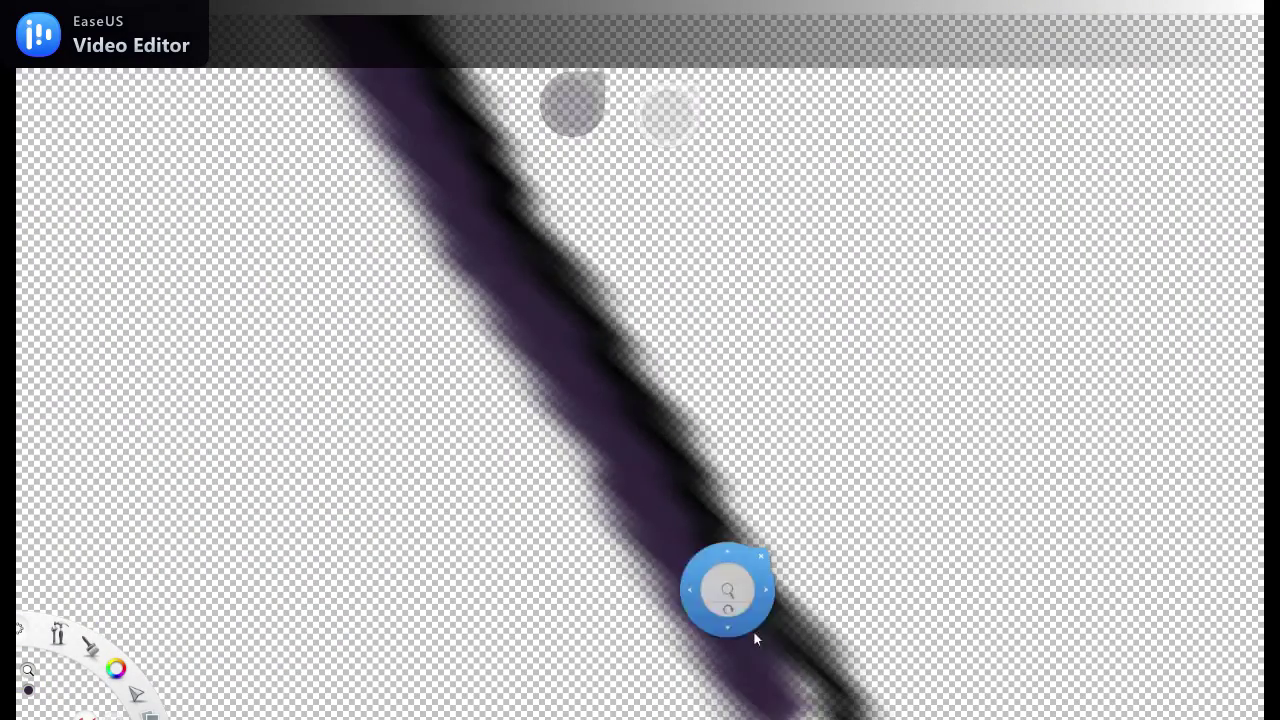
pyautogui.scroll(-3, 753, 630)
pyautogui.moveTo(523, 323)
pyautogui.mouseDown()
pyautogui.moveTo(680, 353)
pyautogui.moveTo(700, 509)
pyautogui.mouseUp()
pyautogui.scroll(3, 775, 320)
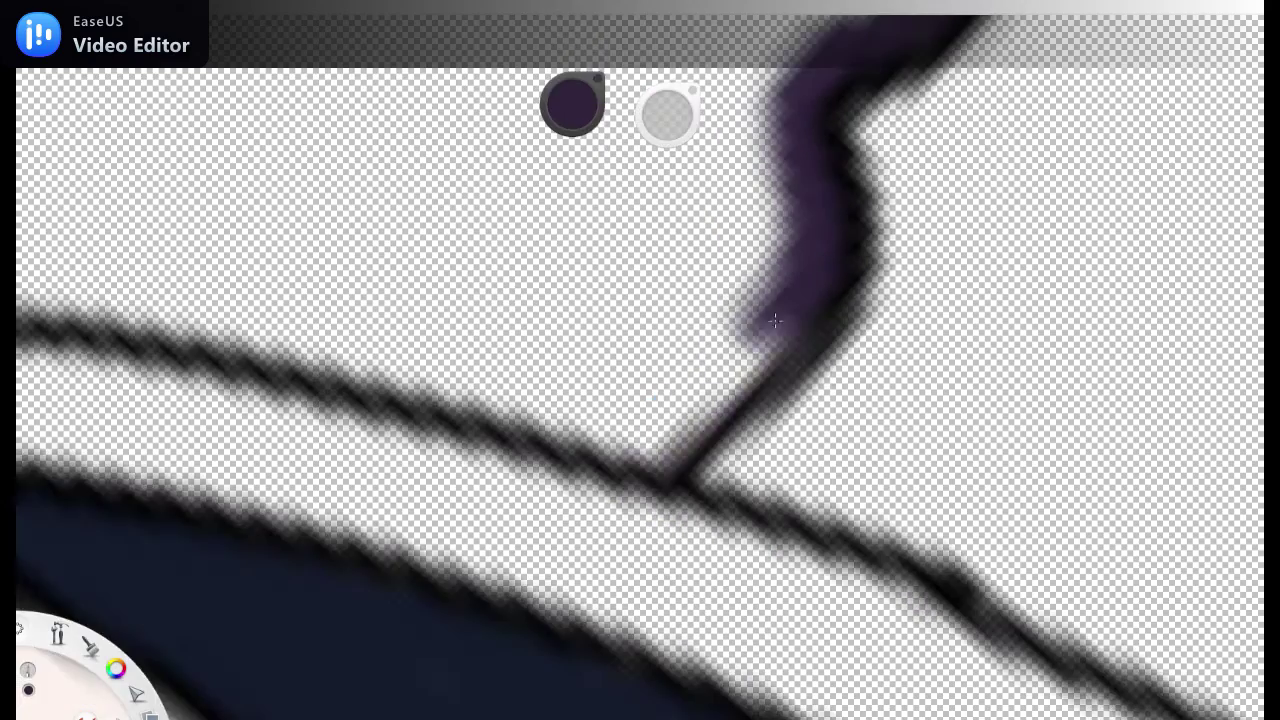
# Step: Paint a dark purple edge on the fur along the sleeve trim up to its upper corner by the shoulder
pyautogui.scroll(-3, 775, 320)
pyautogui.scroll(3, 621, 251)
pyautogui.scroll(-3, 627, 253)
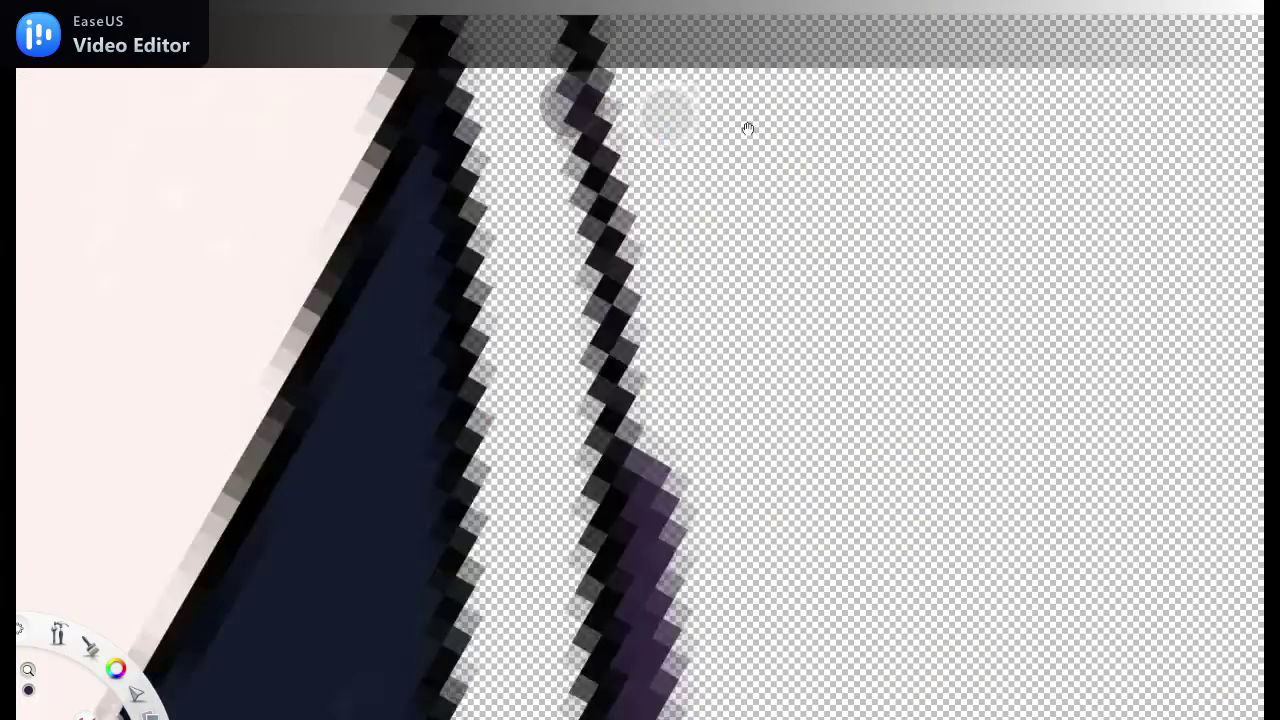
pyautogui.click(651, 279)
pyautogui.scroll(-3, 651, 279)
pyautogui.scroll(3, 703, 206)
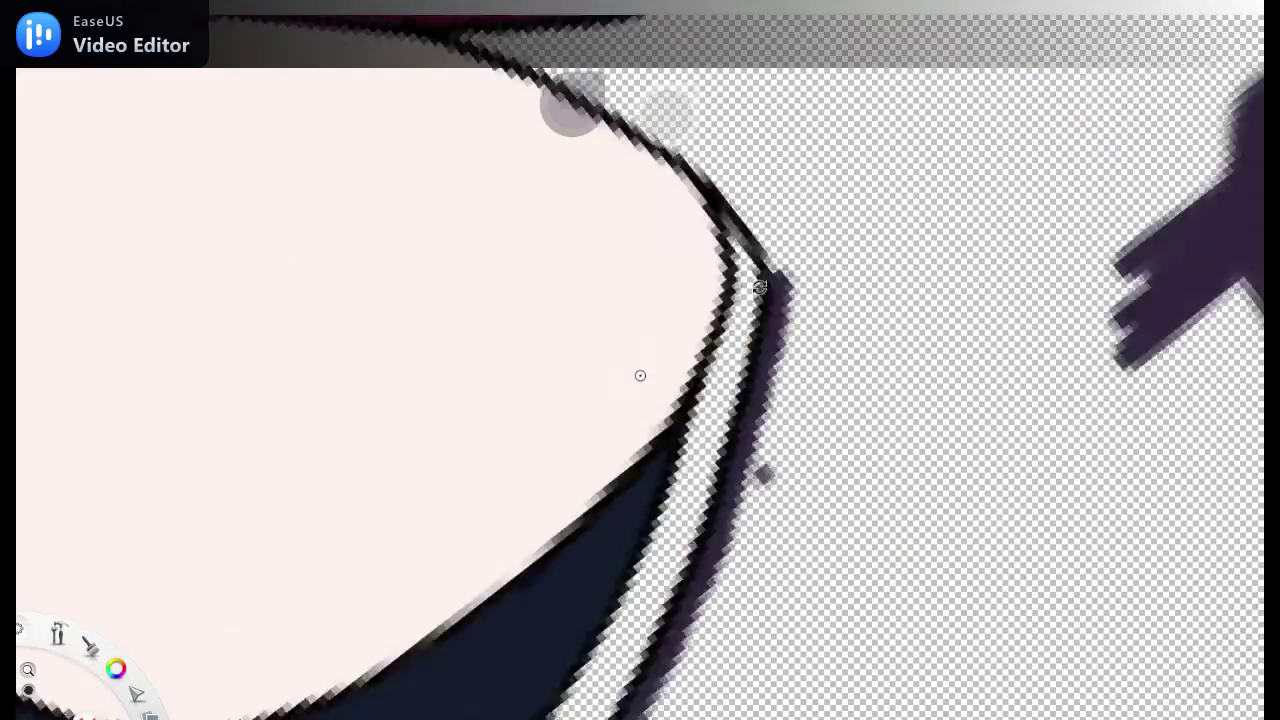
pyautogui.scroll(-2, 640, 374)
pyautogui.scroll(2, 719, 240)
# Step: Fill the fur collar's interior with dark purple from the sleeve trim toward the red hair
pyautogui.moveTo(719, 240)
pyautogui.mouseDown()
pyautogui.moveTo(767, 458)
pyautogui.moveTo(829, 525)
pyautogui.moveTo(734, 695)
pyautogui.moveTo(916, 614)
pyautogui.moveTo(954, 670)
pyautogui.moveTo(916, 614)
pyautogui.moveTo(1000, 690)
pyautogui.mouseUp()
pyautogui.scroll(2, 776, 333)
pyautogui.moveTo(776, 333)
pyautogui.mouseDown()
pyautogui.moveTo(971, 380)
pyautogui.moveTo(654, 337)
pyautogui.moveTo(720, 560)
pyautogui.mouseUp()
pyautogui.scroll(1, 720, 560)
pyautogui.moveTo(620, 450)
pyautogui.mouseDown()
pyautogui.moveTo(794, 323)
pyautogui.moveTo(886, 437)
pyautogui.mouseUp()
pyautogui.scroll(2, 886, 437)
pyautogui.scroll(-2, 886, 437)
pyautogui.moveTo(700, 600)
pyautogui.mouseDown()
pyautogui.moveTo(451, 171)
pyautogui.moveTo(700, 580)
pyautogui.moveTo(500, 240)
pyautogui.moveTo(600, 450)
pyautogui.moveTo(413, 242)
pyautogui.moveTo(179, 121)
pyautogui.mouseUp()
pyautogui.scroll(2, 445, 137)
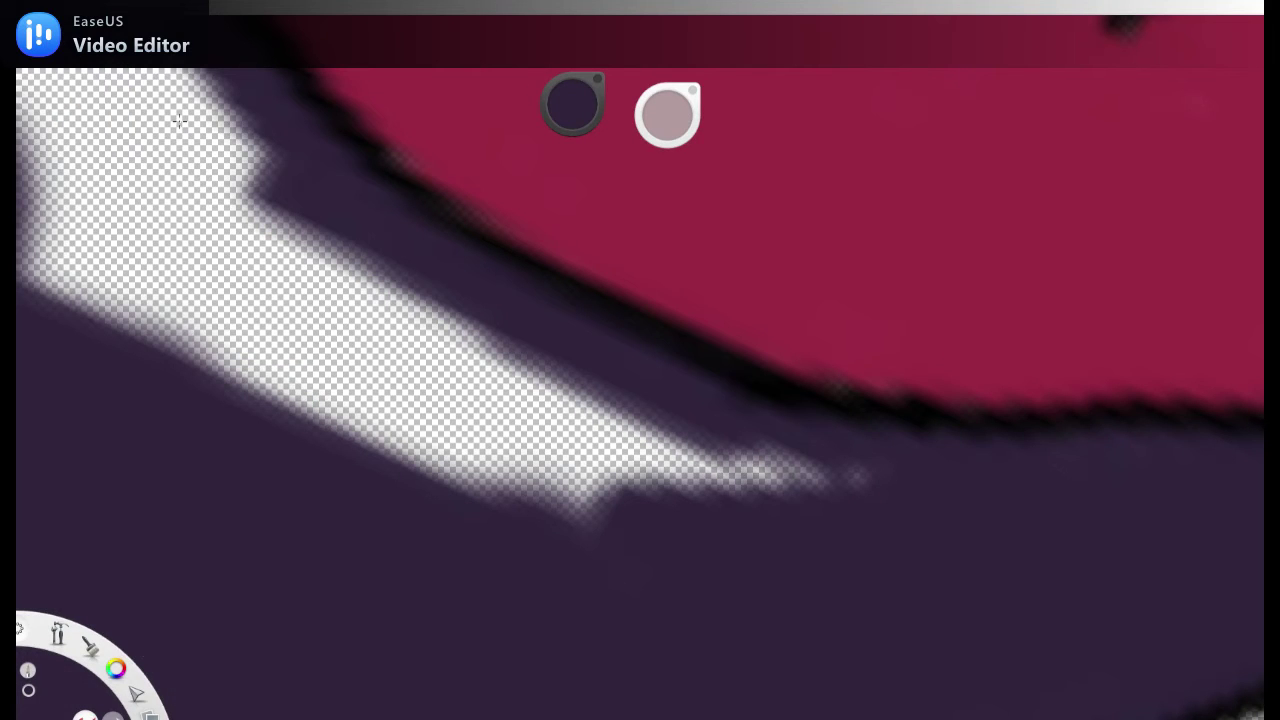
# Step: Fill the remaining unpainted patches inside the fur collar with dark purple
pyautogui.moveTo(582, 250)
pyautogui.mouseDown()
pyautogui.moveTo(540, 252)
pyautogui.moveTo(610, 255)
pyautogui.mouseUp()
pyautogui.moveTo(700, 460)
pyautogui.mouseDown()
pyautogui.moveTo(626, 390)
pyautogui.moveTo(490, 470)
pyautogui.mouseUp()
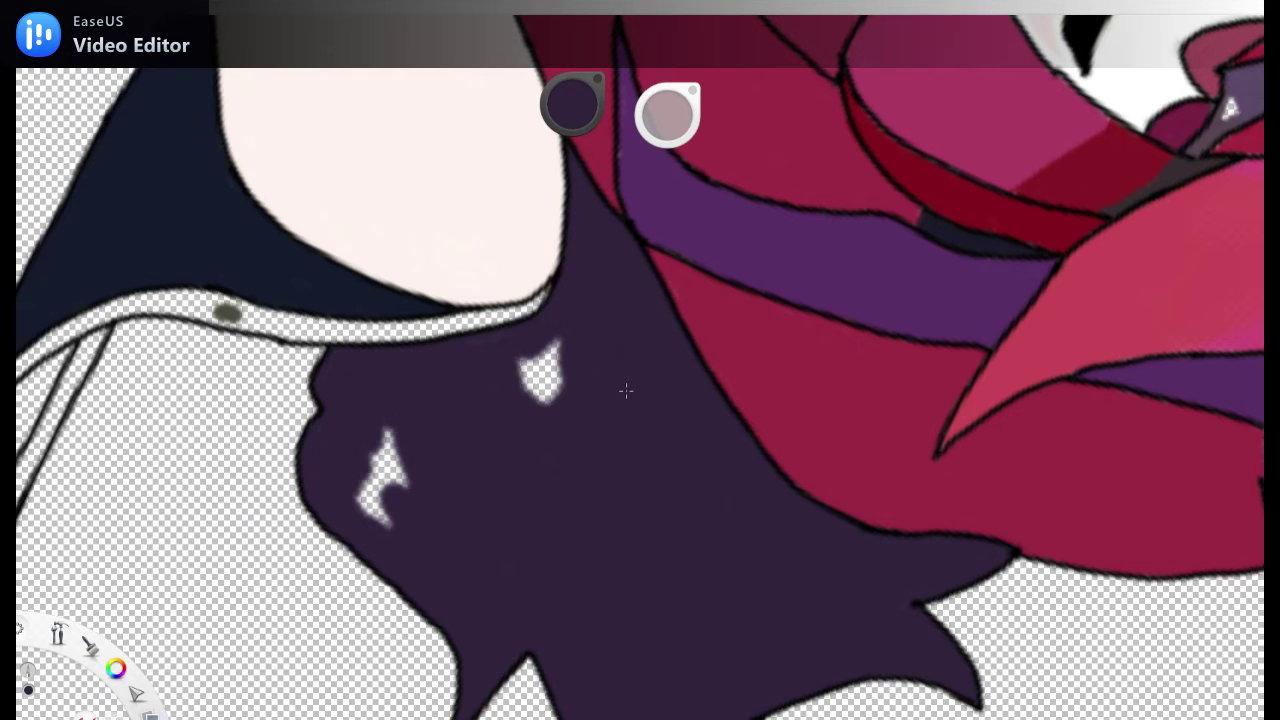
pyautogui.moveTo(370, 577)
pyautogui.mouseDown()
pyautogui.moveTo(854, 371)
pyautogui.moveTo(763, 386)
pyautogui.moveTo(614, 476)
pyautogui.mouseUp()
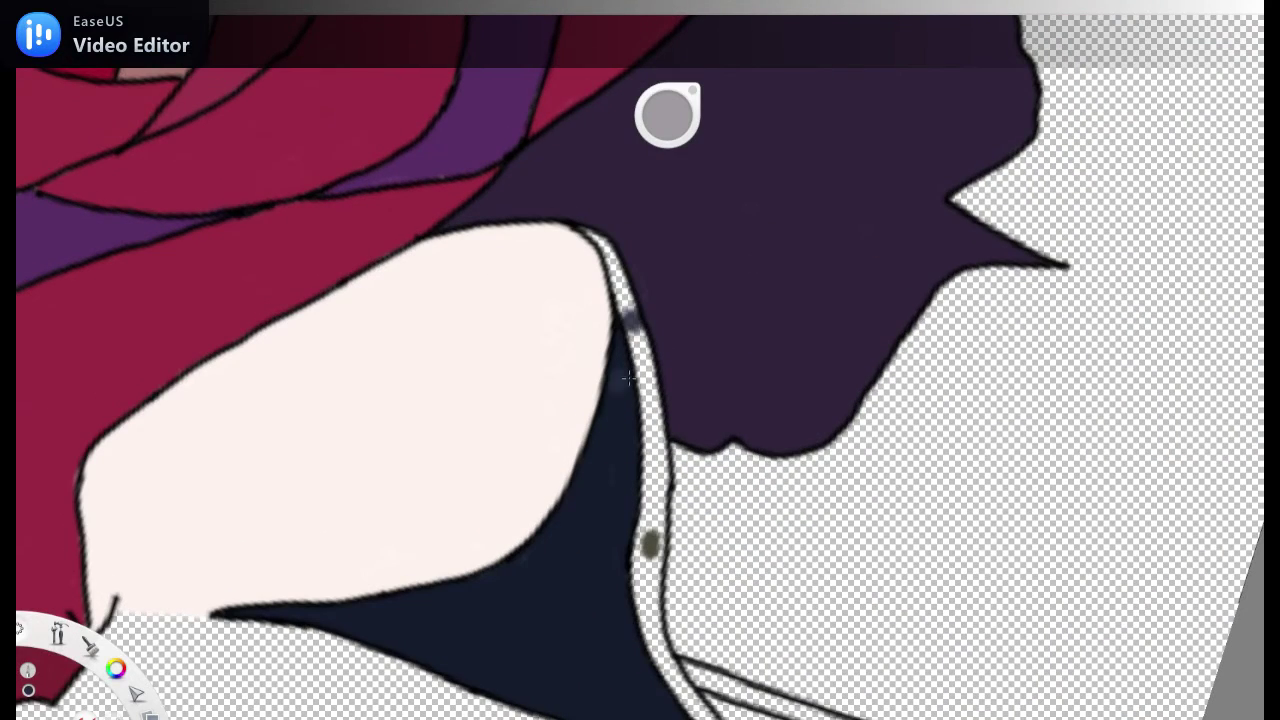
# Step: Fill the sleeve's narrow trim beside the fur collar with a lighter slate navy
pyautogui.click(628, 378)
pyautogui.scroll(3, 628, 378)
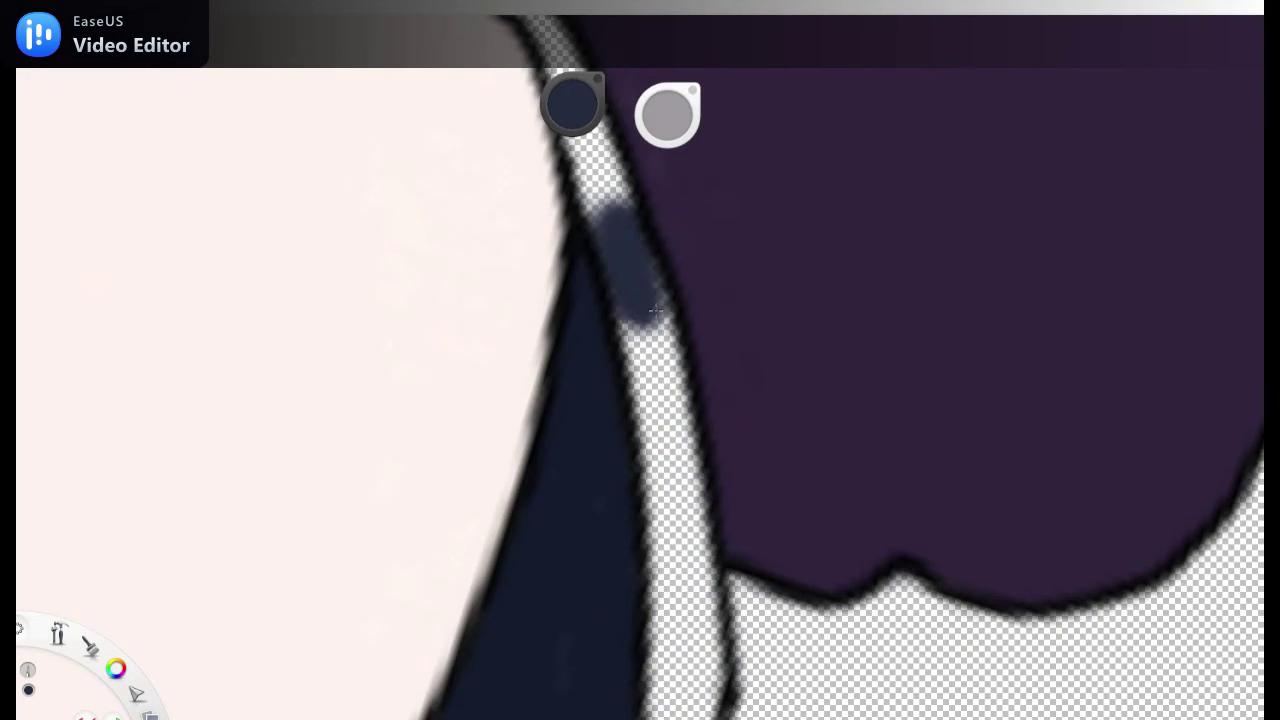
pyautogui.moveTo(656, 311); pyautogui.dragTo(688, 660)
pyautogui.keyDown('alt'); pyautogui.click(646, 529); pyautogui.keyUp('alt')
pyautogui.scroll(-5, 646, 529)
pyautogui.moveTo(650, 340)
pyautogui.mouseDown()
pyautogui.moveTo(680, 630)
pyautogui.moveTo(709, 437)
pyautogui.mouseUp()
pyautogui.scroll(-5, 709, 437)
pyautogui.moveTo(600, 240)
pyautogui.mouseDown()
pyautogui.moveTo(640, 410)
pyautogui.moveTo(760, 565)
pyautogui.mouseUp()
# Step: Continue the slate navy trim to the sleeve's end and around the border of its triangular opening
pyautogui.scroll(3, 725, 349)
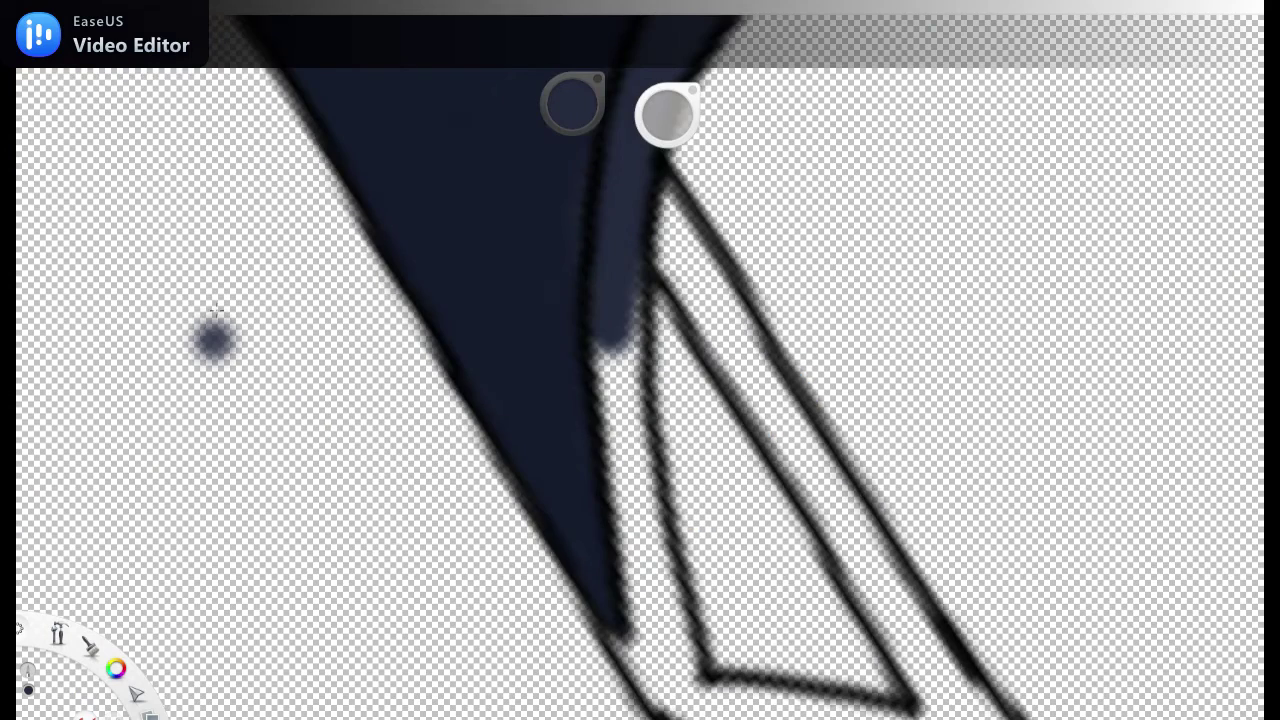
pyautogui.moveTo(638, 354)
pyautogui.mouseDown()
pyautogui.moveTo(657, 652)
pyautogui.moveTo(621, 342)
pyautogui.moveTo(650, 690)
pyautogui.mouseUp()
pyautogui.moveTo(640, 420)
pyautogui.mouseDown()
pyautogui.moveTo(638, 323)
pyautogui.moveTo(674, 289)
pyautogui.moveTo(748, 403)
pyautogui.mouseUp()
pyautogui.scroll(-5, 688, 633)
pyautogui.scroll(-5, 740, 403)
pyautogui.moveTo(600, 140); pyautogui.dragTo(780, 520)
pyautogui.moveTo(690, 370); pyautogui.dragTo(860, 660)
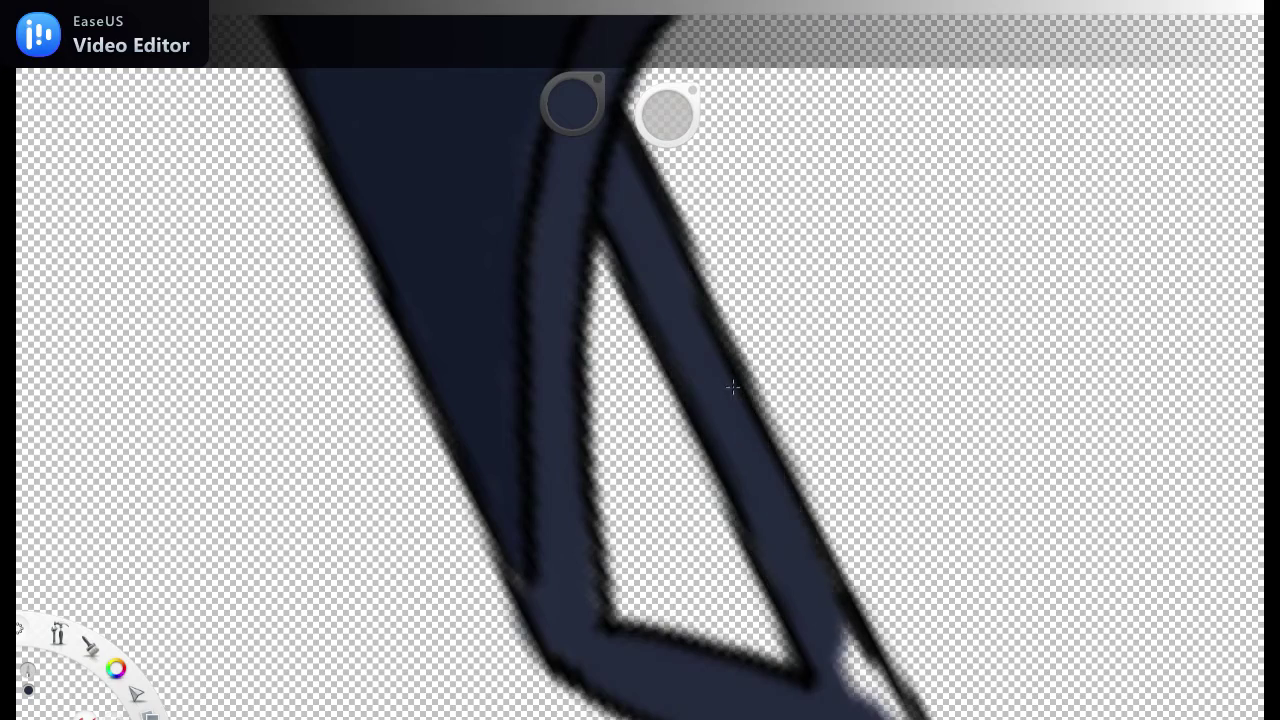
pyautogui.moveTo(810, 540); pyautogui.dragTo(900, 710)
# Step: Fill the trim's unpainted upper end between the bare shoulder and the fur collar with slate navy
pyautogui.scroll(3, 803, 425)
pyautogui.scroll(-3, 803, 425)
pyautogui.scroll(3, 740, 123)
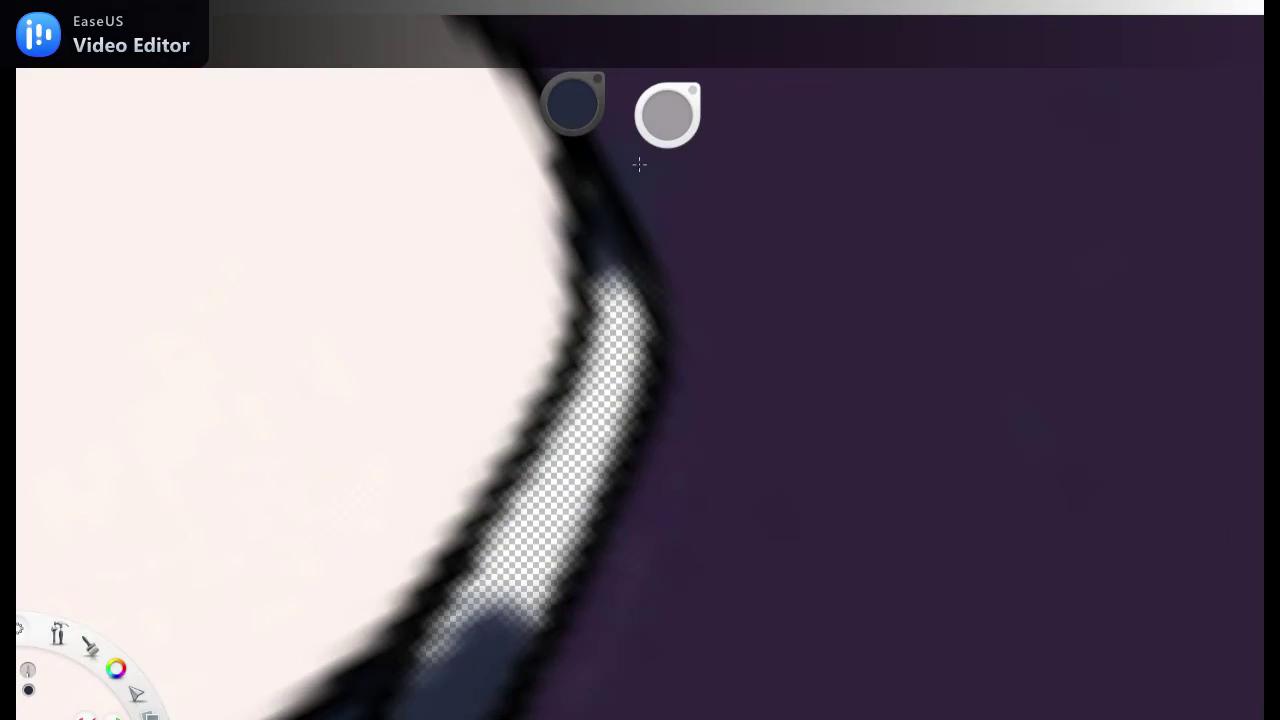
pyautogui.click(637, 252)
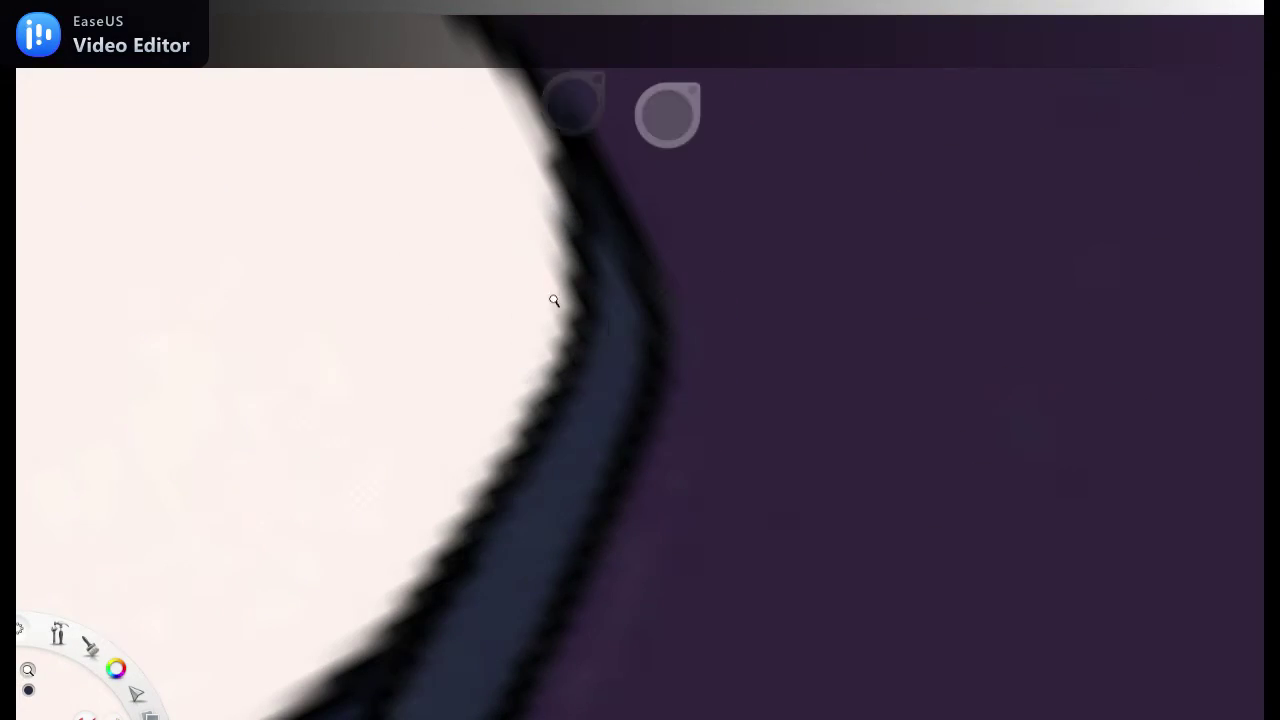
pyautogui.scroll(-3, 554, 301)
pyautogui.scroll(3, 545, 476)
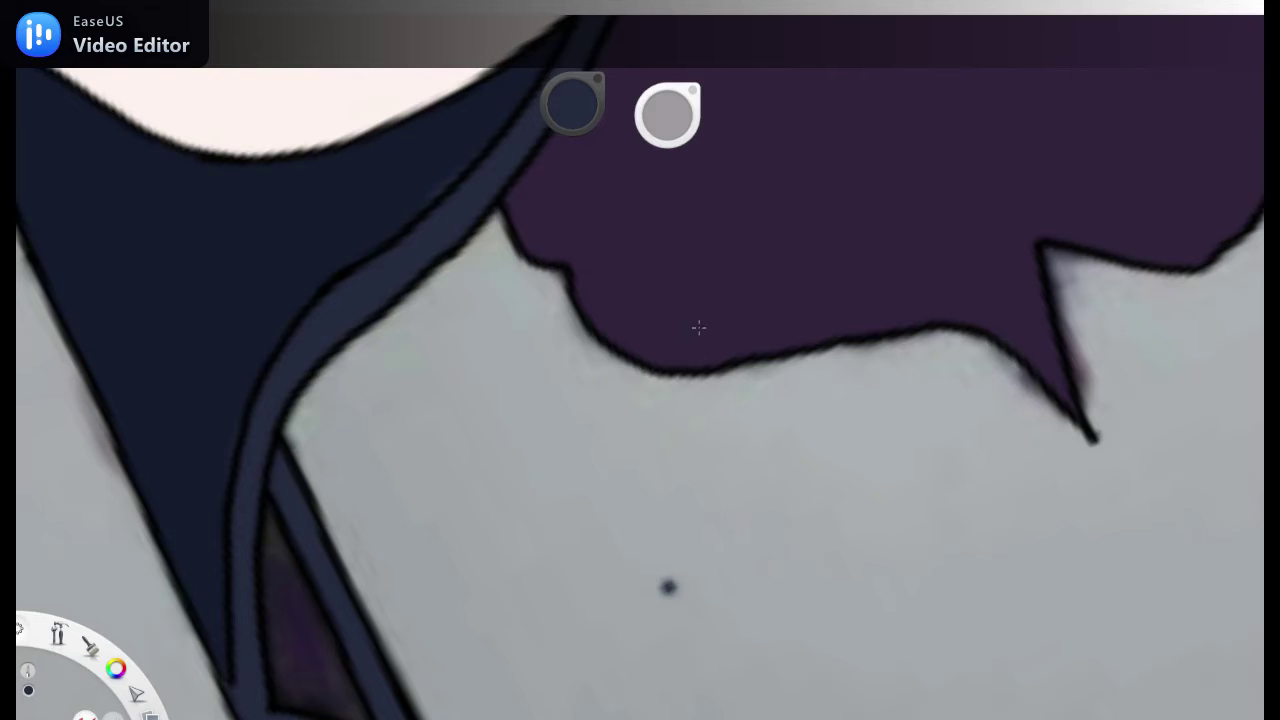
# Step: Sample the olive brown from the reference's ear ornaments and dab it inside both ornament outlines
pyautogui.scroll(-3, 575, 156)
pyautogui.scroll(3, 709, 320)
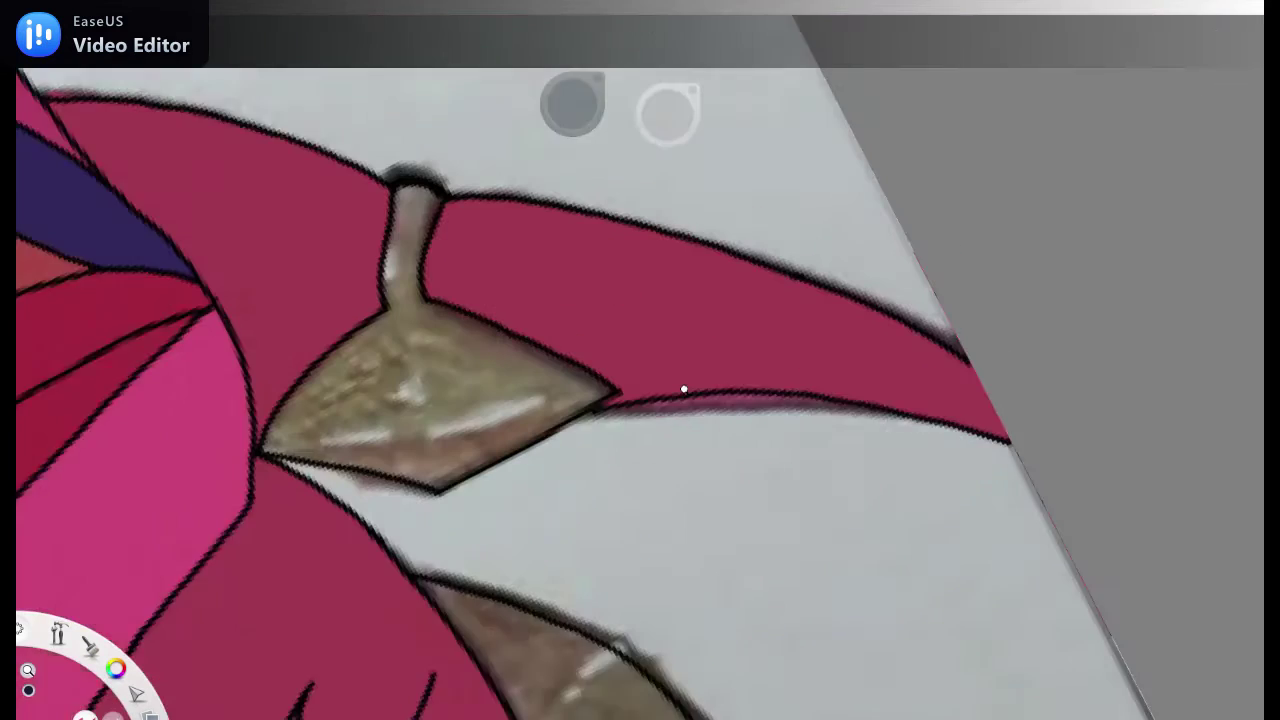
pyautogui.keyDown('alt'); pyautogui.click(360, 375); pyautogui.keyUp('alt')
pyautogui.moveTo(360, 375); pyautogui.dragTo(511, 244)
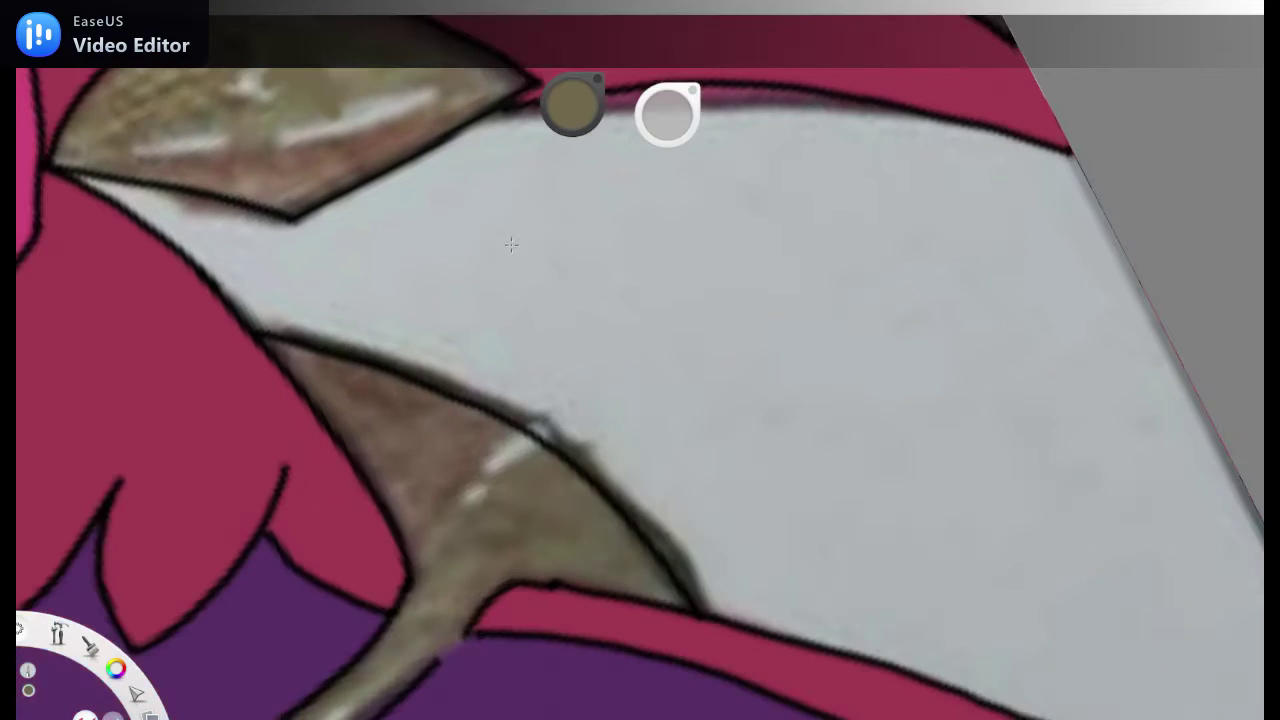
pyautogui.scroll(-5, 530, 478)
pyautogui.moveTo(530, 478); pyautogui.dragTo(763, 449)
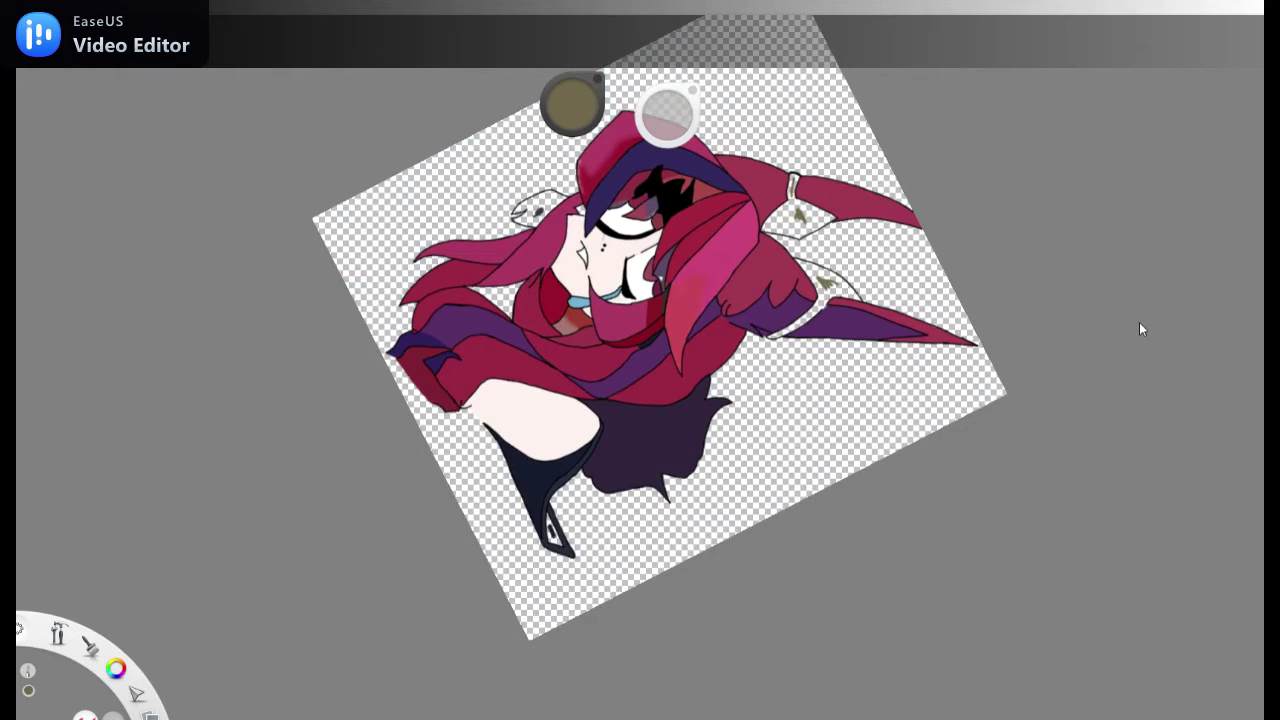
# Step: Fill the sleeve's triangular opening with near-black navy
pyautogui.scroll(5, 565, 75)
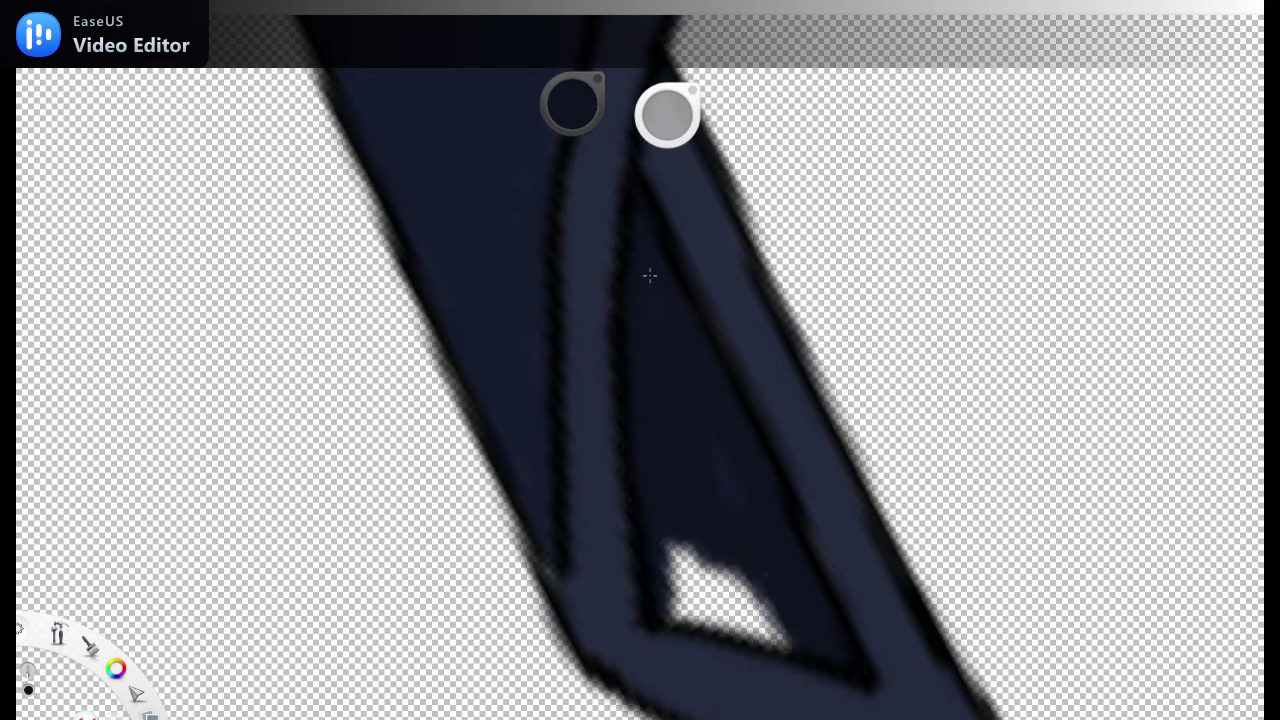
pyautogui.scroll(-5, 721, 365)
pyautogui.scroll(5, 700, 549)
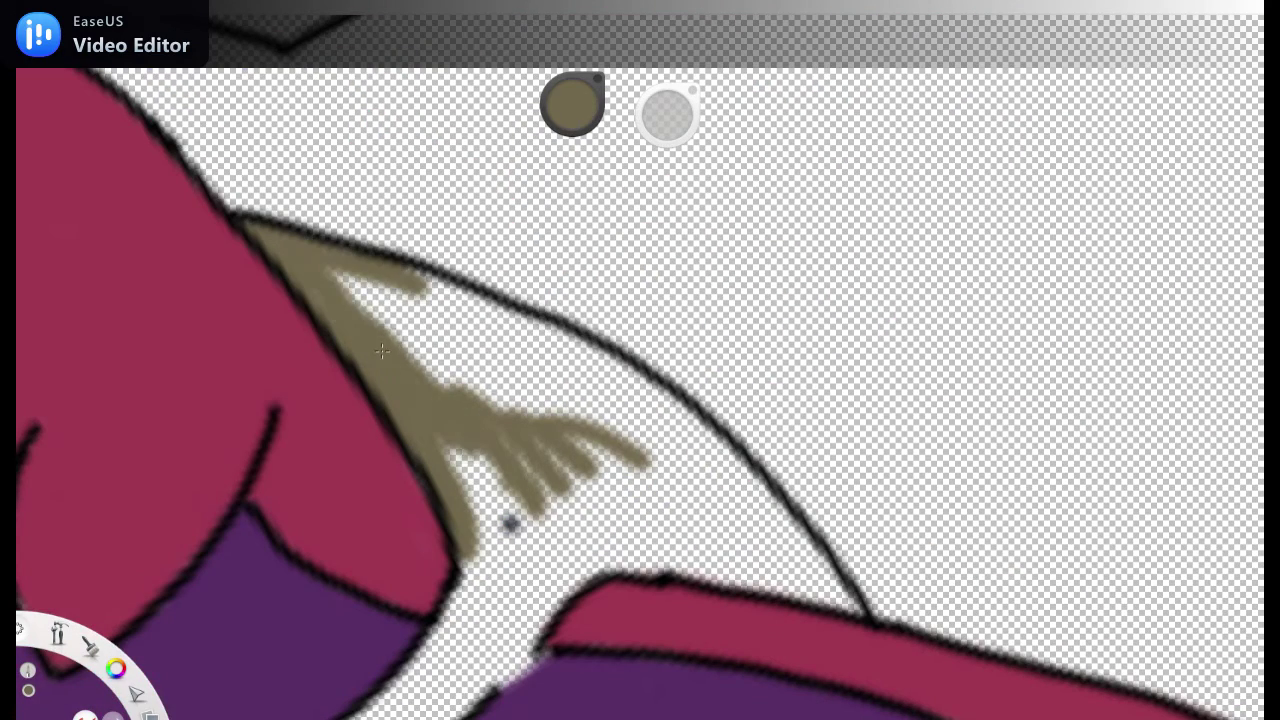
# Step: Fill the purple ear's curved ornament and its narrow band with olive brown
pyautogui.moveTo(805, 511)
pyautogui.mouseDown()
pyautogui.moveTo(748, 237)
pyautogui.moveTo(651, 205)
pyautogui.mouseUp()
pyautogui.moveTo(780, 468)
pyautogui.mouseDown()
pyautogui.moveTo(834, 451)
pyautogui.moveTo(695, 460)
pyautogui.mouseUp()
pyautogui.moveTo(695, 460); pyautogui.dragTo(757, 293)
pyautogui.moveTo(748, 450)
pyautogui.mouseDown()
pyautogui.moveTo(822, 140)
pyautogui.moveTo(535, 222)
pyautogui.mouseUp()
pyautogui.moveTo(535, 222); pyautogui.dragTo(548, 253)
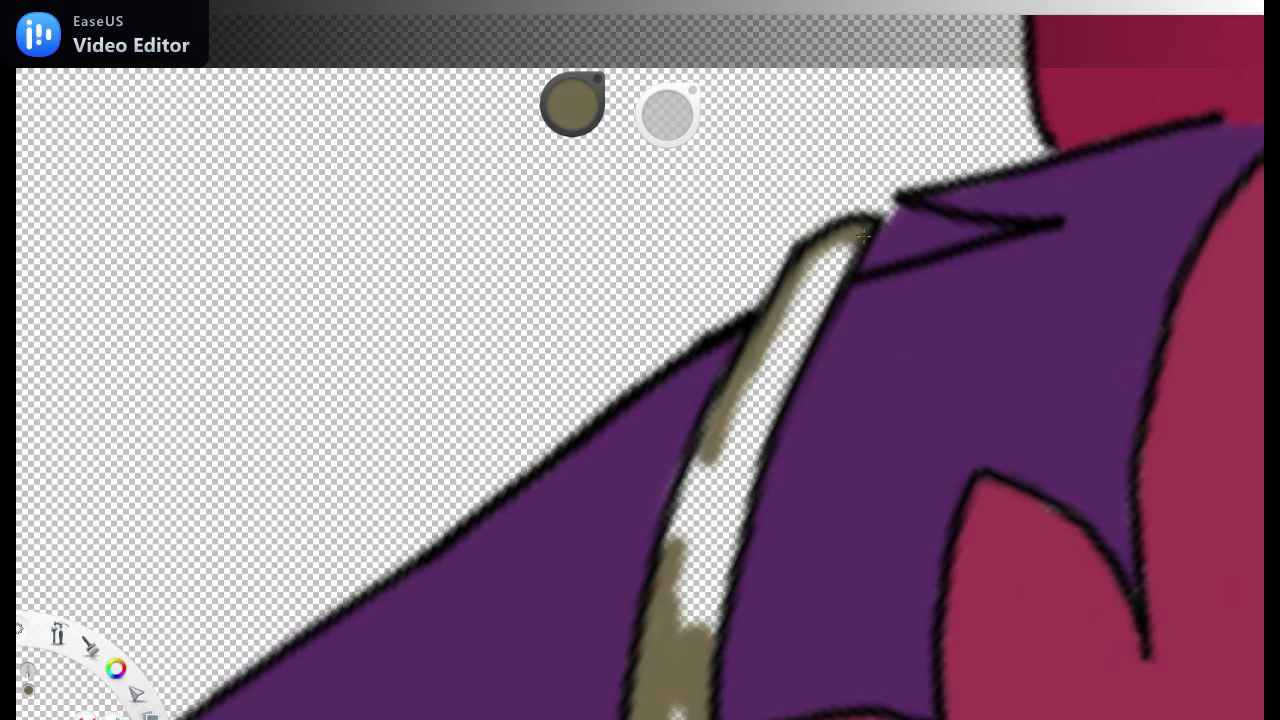
pyautogui.moveTo(862, 236)
pyautogui.mouseDown()
pyautogui.moveTo(797, 345)
pyautogui.moveTo(750, 293)
pyautogui.moveTo(692, 265)
pyautogui.moveTo(759, 240)
pyautogui.moveTo(680, 230)
pyautogui.mouseUp()
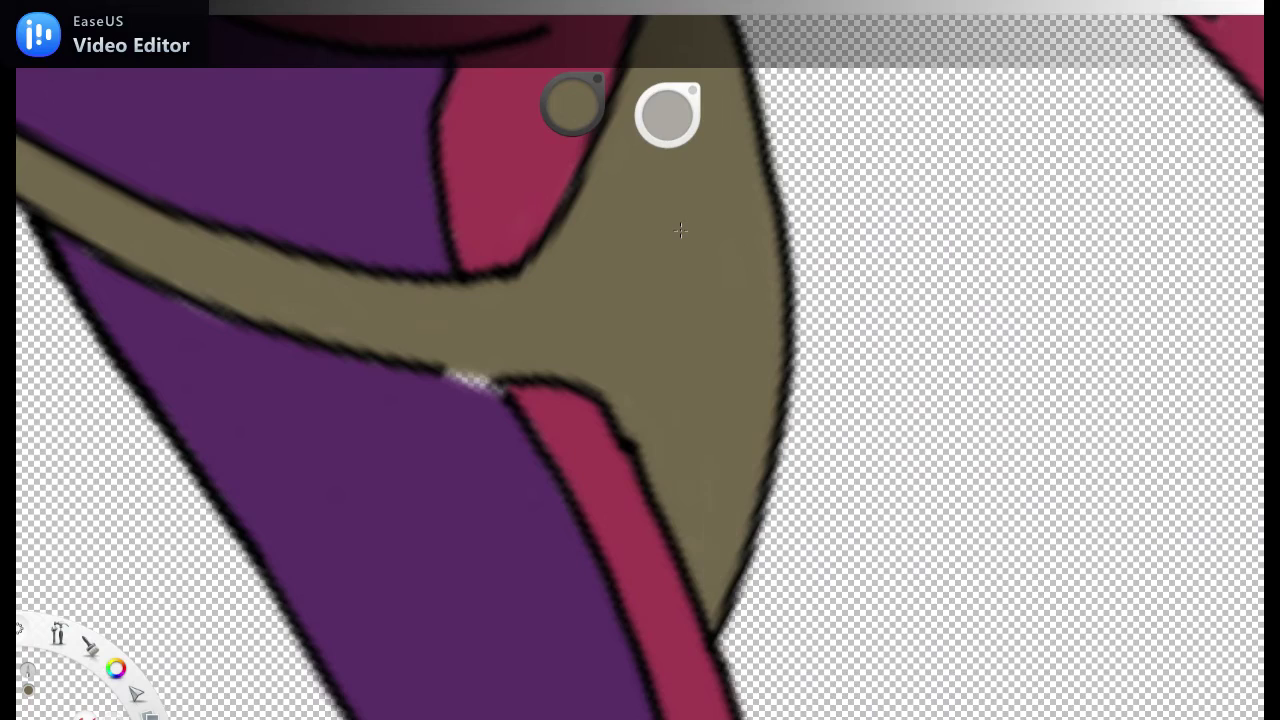
# Step: Paint olive brown along the edges of the red ear's angular ornament and into its interior
pyautogui.keyDown('alt'); pyautogui.click(525, 383); pyautogui.keyUp('alt')
pyautogui.moveTo(525, 383)
pyautogui.mouseDown()
pyautogui.moveTo(663, 251)
pyautogui.moveTo(638, 298)
pyautogui.mouseUp()
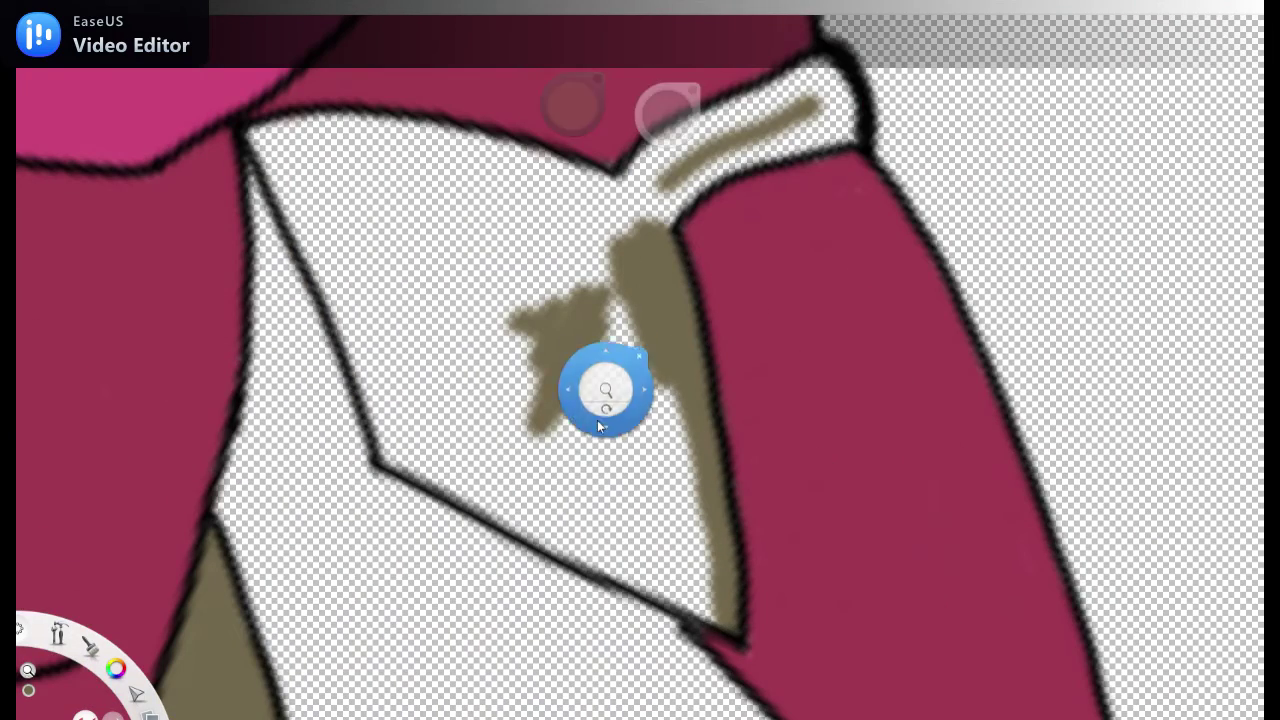
pyautogui.moveTo(600, 425); pyautogui.dragTo(503, 309)
pyautogui.moveTo(470, 200)
pyautogui.mouseDown()
pyautogui.moveTo(486, 386)
pyautogui.moveTo(443, 414)
pyautogui.moveTo(480, 540)
pyautogui.moveTo(545, 370)
pyautogui.moveTo(680, 350)
pyautogui.moveTo(850, 172)
pyautogui.moveTo(600, 300)
pyautogui.mouseUp()
pyautogui.moveTo(250, 90)
pyautogui.mouseDown()
pyautogui.moveTo(640, 480)
pyautogui.moveTo(576, 387)
pyautogui.moveTo(660, 429)
pyautogui.moveTo(640, 371)
pyautogui.moveTo(560, 380)
pyautogui.moveTo(540, 198)
pyautogui.moveTo(520, 650)
pyautogui.moveTo(560, 710)
pyautogui.mouseUp()
pyautogui.moveTo(640, 480); pyautogui.dragTo(500, 300)
pyautogui.moveTo(600, 320); pyautogui.dragTo(560, 700)
pyautogui.moveTo(480, 690); pyautogui.dragTo(330, 320)
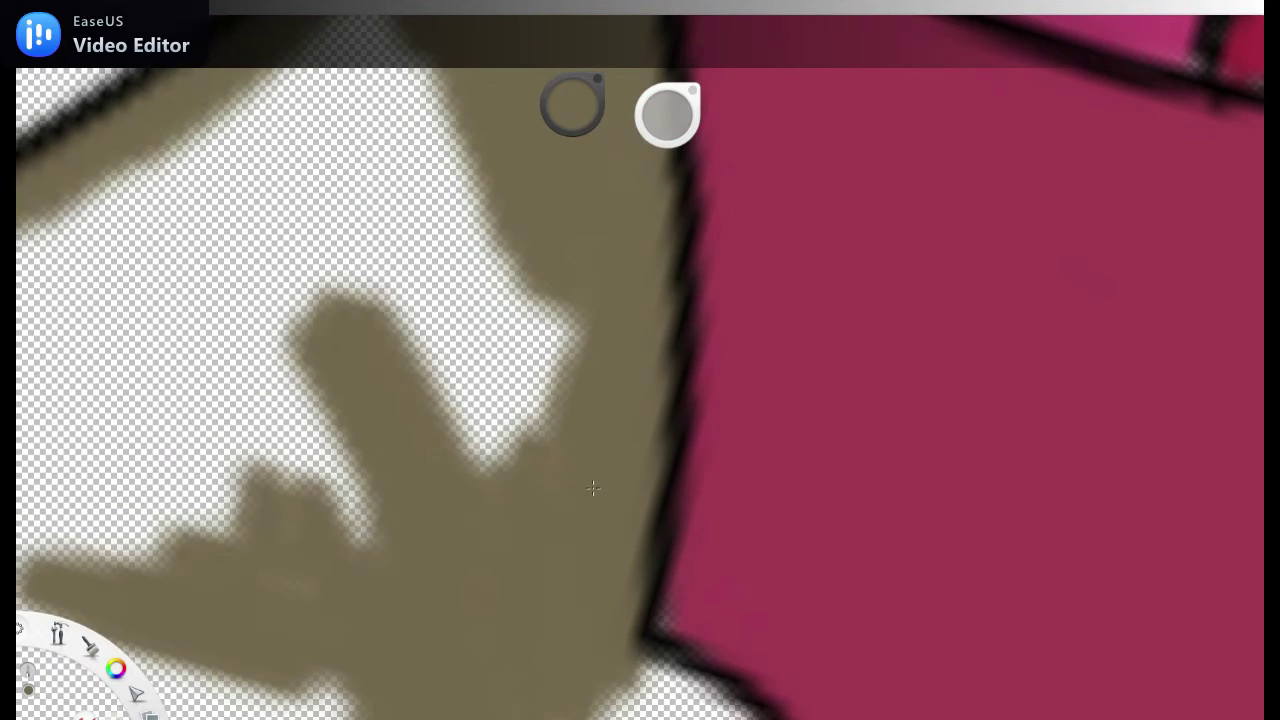
# Step: Fill most of the red ear ornament's interior with olive brown up to its black outlines
pyautogui.moveTo(593, 487); pyautogui.dragTo(420, 250)
pyautogui.moveTo(640, 480); pyautogui.dragTo(560, 380)
pyautogui.moveTo(600, 220); pyautogui.dragTo(590, 450)
pyautogui.moveTo(520, 360); pyautogui.dragTo(450, 590)
pyautogui.moveTo(640, 480); pyautogui.dragTo(600, 350)
pyautogui.moveTo(620, 320)
pyautogui.mouseDown()
pyautogui.moveTo(557, 425)
pyautogui.moveTo(300, 560)
pyautogui.mouseUp()
pyautogui.moveTo(300, 330); pyautogui.dragTo(540, 220)
pyautogui.moveTo(440, 340); pyautogui.dragTo(300, 480)
pyautogui.moveTo(340, 380); pyautogui.dragTo(520, 260)
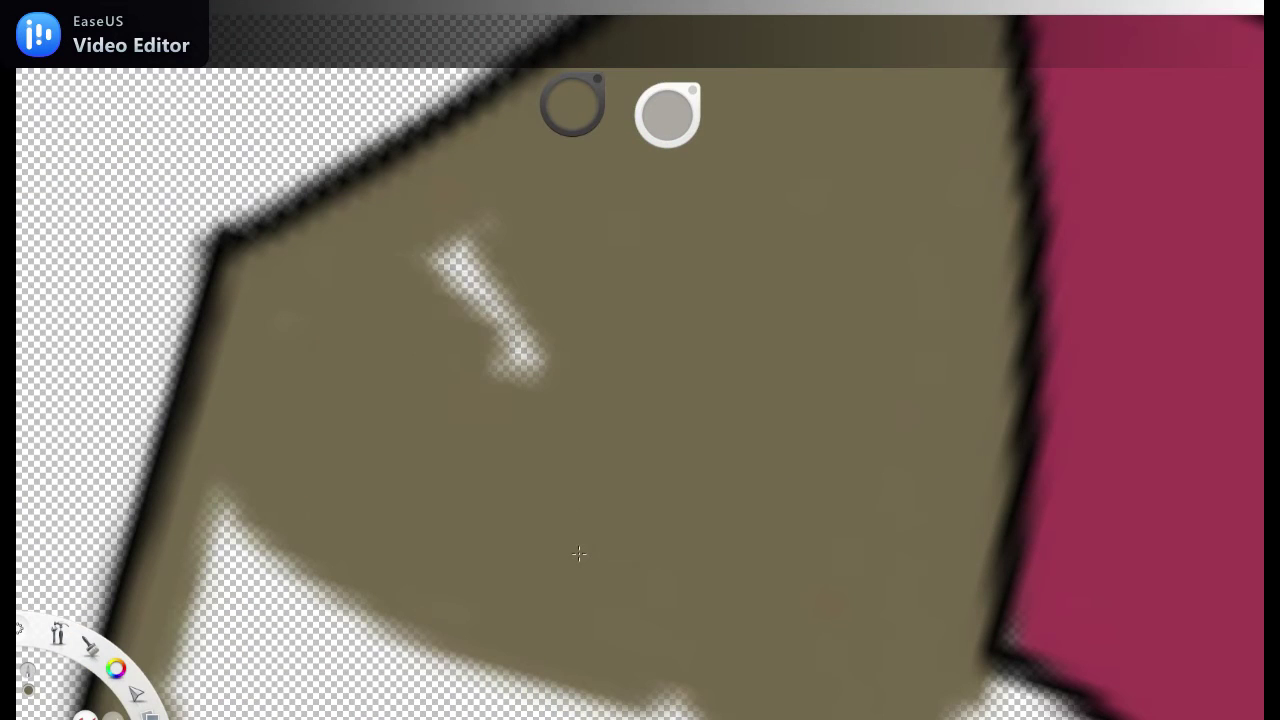
# Step: Fill the remaining holes in the red ear's ornament with olive brown, up to where its band begins
pyautogui.moveTo(530, 470); pyautogui.dragTo(600, 380)
pyautogui.moveTo(780, 380); pyautogui.dragTo(560, 460)
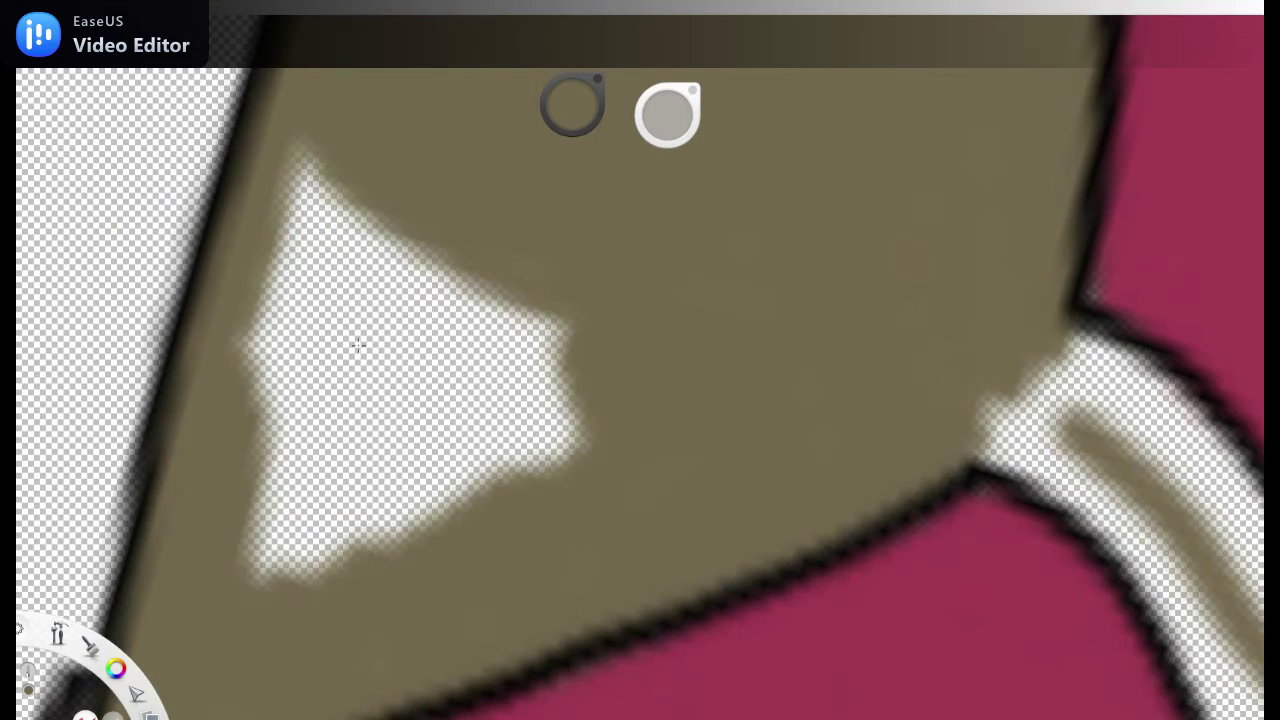
pyautogui.moveTo(300, 170); pyautogui.dragTo(330, 560)
pyautogui.moveTo(560, 470); pyautogui.dragTo(353, 292)
pyautogui.moveTo(760, 420); pyautogui.dragTo(360, 400)
pyautogui.moveTo(560, 420); pyautogui.dragTo(760, 250)
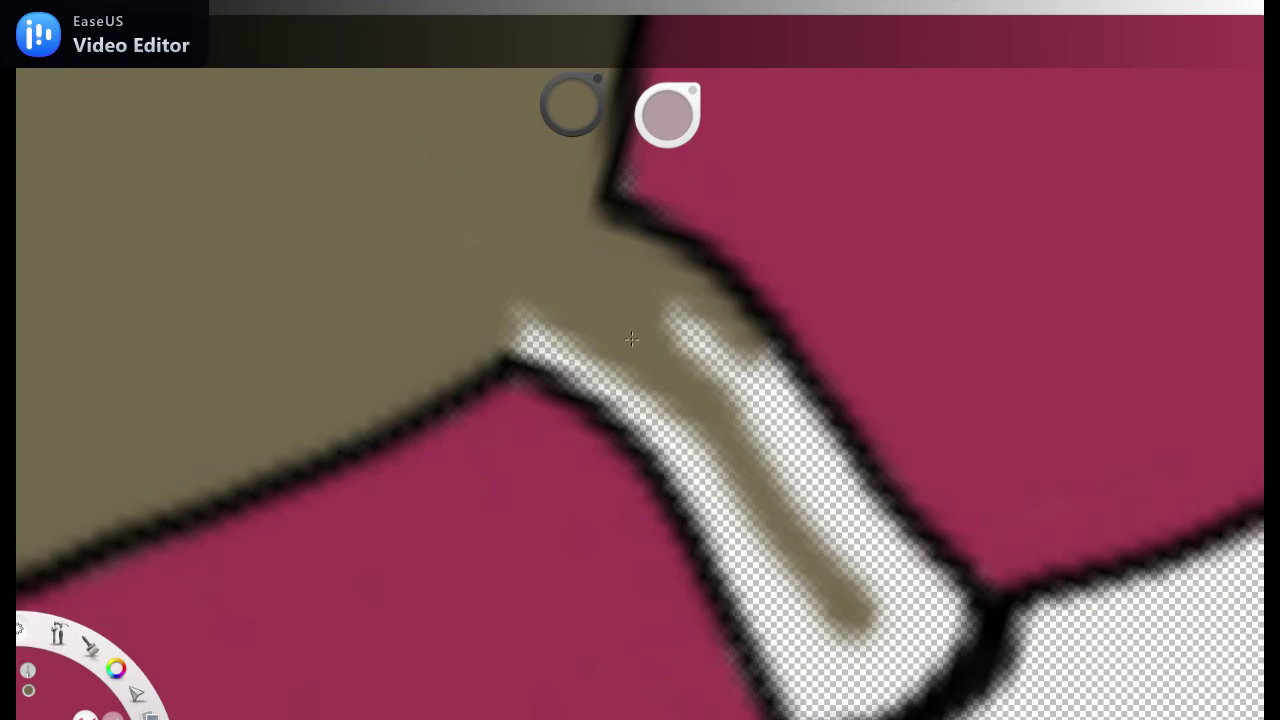
# Step: Fill the narrow band around the red ear with olive brown out to its rounded end
pyautogui.moveTo(620, 300); pyautogui.dragTo(820, 560)
pyautogui.moveTo(720, 560); pyautogui.dragTo(880, 700)
pyautogui.moveTo(930, 530); pyautogui.dragTo(800, 650)
# Step: Fill the notched fur tuft behind the long magenta hair strand with muted greyish purple
pyautogui.moveTo(762, 408)
pyautogui.mouseDown()
pyautogui.moveTo(771, 309)
pyautogui.moveTo(791, 437)
pyautogui.moveTo(673, 337)
pyautogui.moveTo(650, 200)
pyautogui.mouseUp()
pyautogui.moveTo(655, 165)
pyautogui.mouseDown()
pyautogui.moveTo(686, 314)
pyautogui.moveTo(771, 523)
pyautogui.moveTo(760, 470)
pyautogui.mouseUp()
pyautogui.moveTo(760, 460)
pyautogui.mouseDown()
pyautogui.moveTo(726, 222)
pyautogui.moveTo(650, 600)
pyautogui.moveTo(480, 250)
pyautogui.moveTo(600, 150)
pyautogui.moveTo(679, 191)
pyautogui.moveTo(580, 410)
pyautogui.moveTo(650, 520)
pyautogui.moveTo(627, 612)
pyautogui.mouseUp()
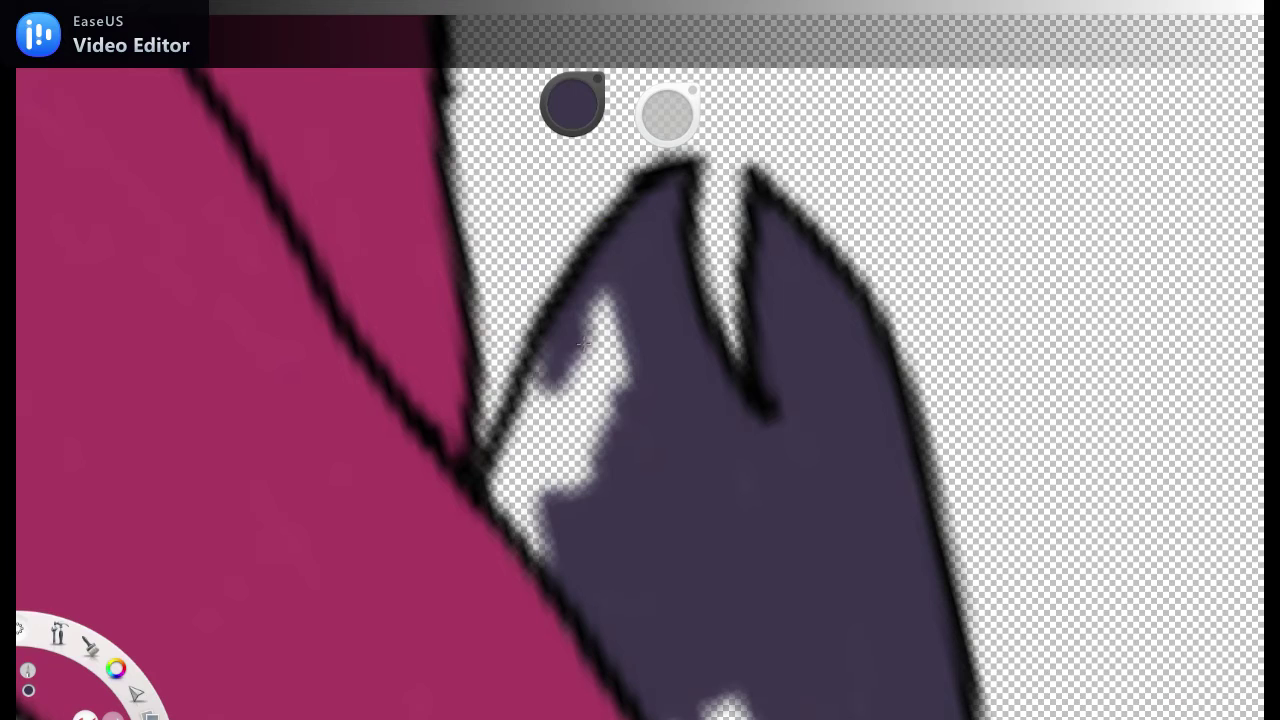
pyautogui.moveTo(584, 344)
pyautogui.mouseDown()
pyautogui.moveTo(509, 371)
pyautogui.moveTo(640, 560)
pyautogui.moveTo(743, 321)
pyautogui.mouseUp()
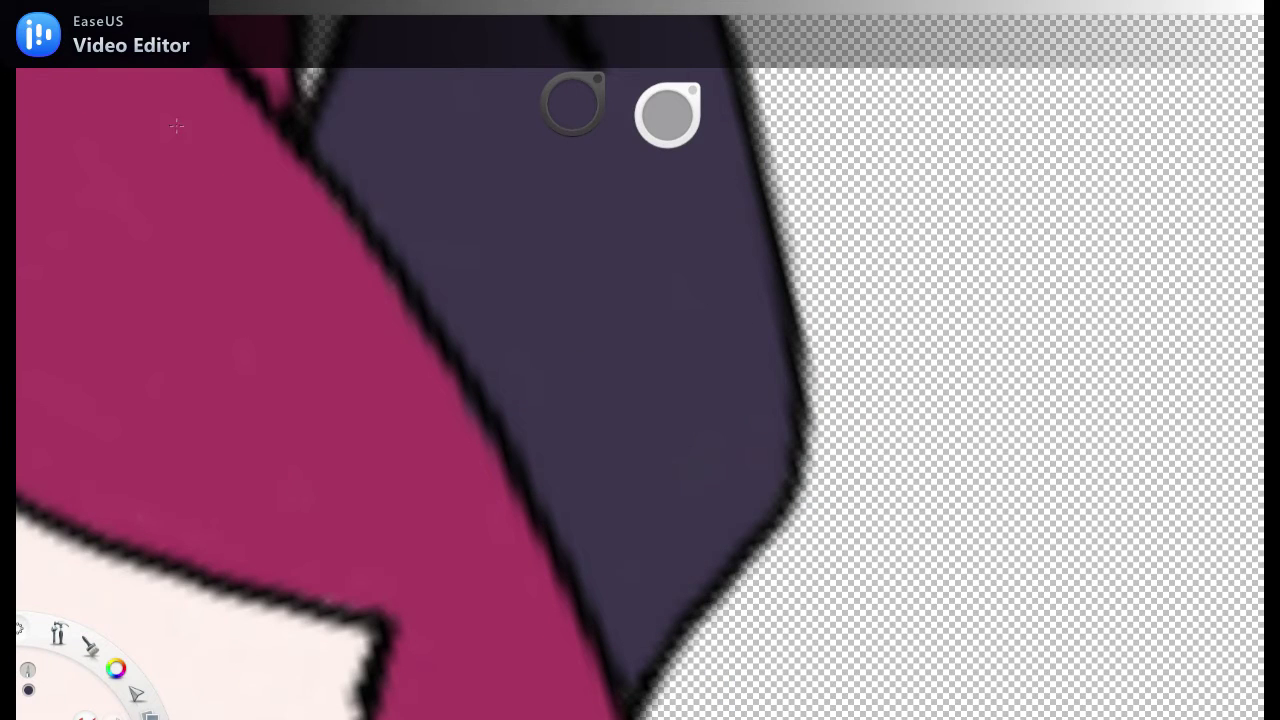
# Step: Trace the small four-sided patch on the upper arm in black, following the reference drawing
pyautogui.press('Home')
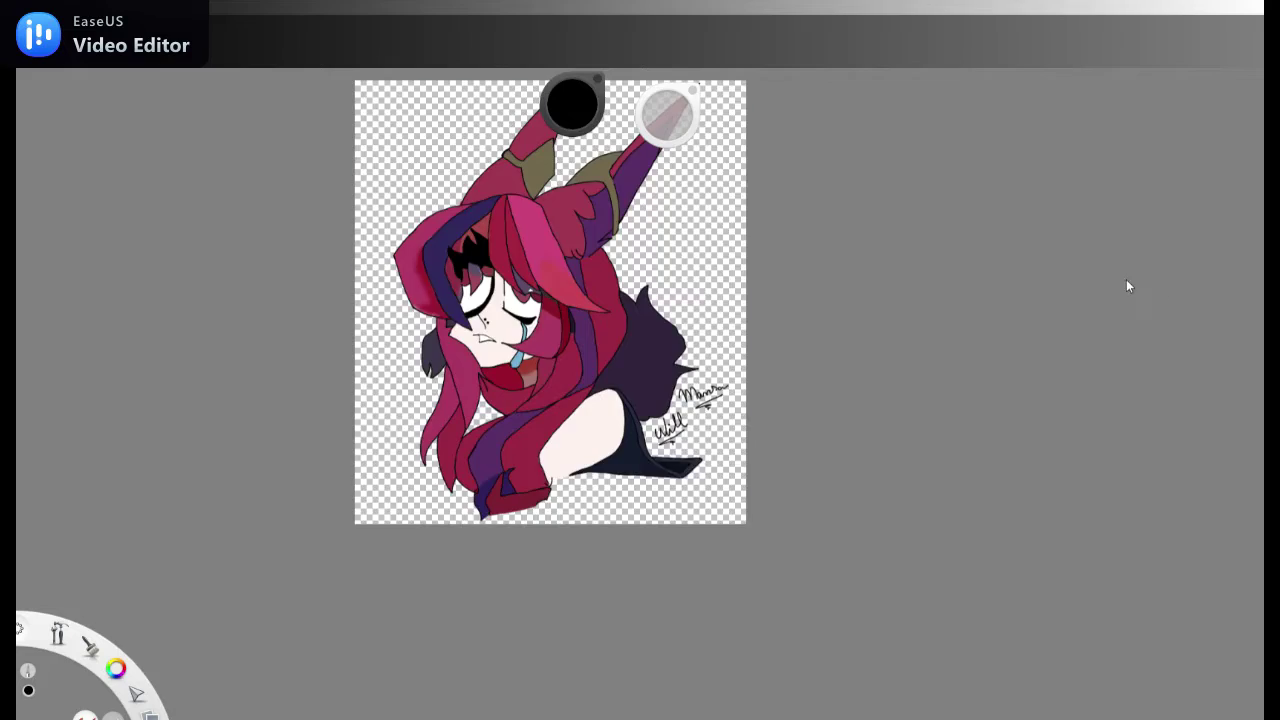
pyautogui.scroll(5, 597, 451)
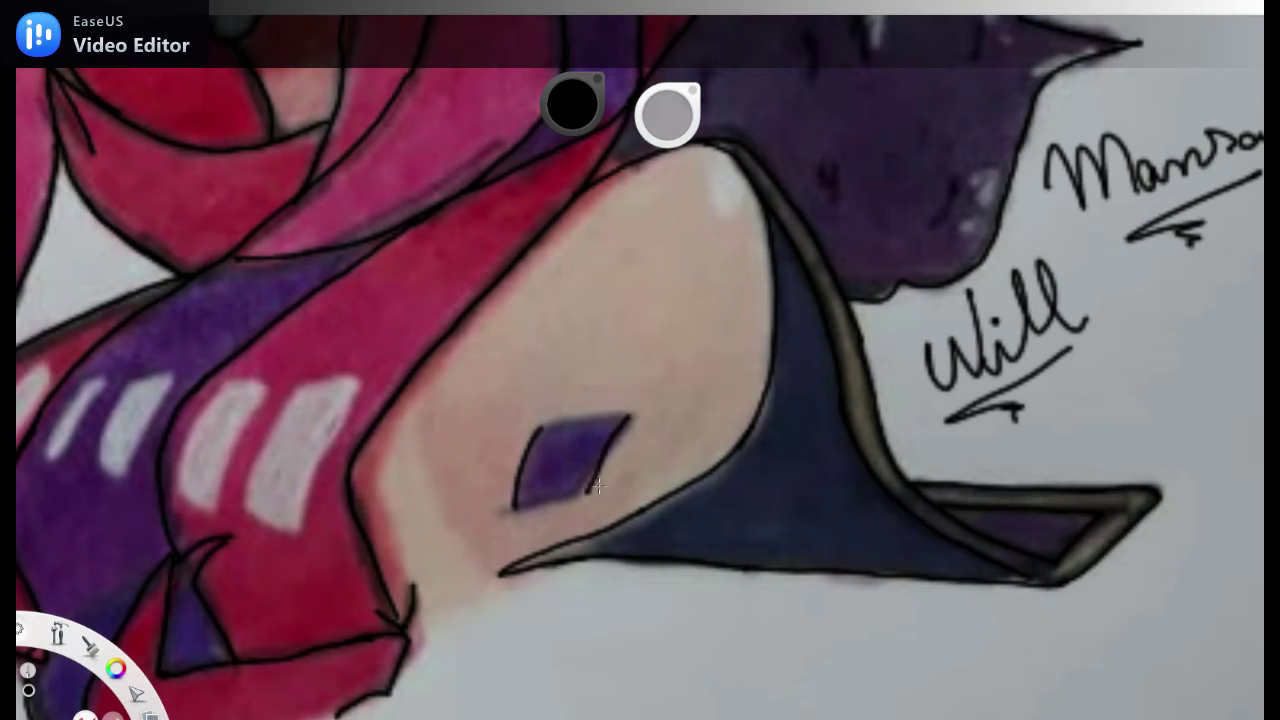
pyautogui.moveTo(587, 488)
pyautogui.mouseDown()
pyautogui.moveTo(629, 443)
pyautogui.moveTo(671, 357)
pyautogui.mouseUp()
pyautogui.moveTo(498, 267); pyautogui.dragTo(668, 268)
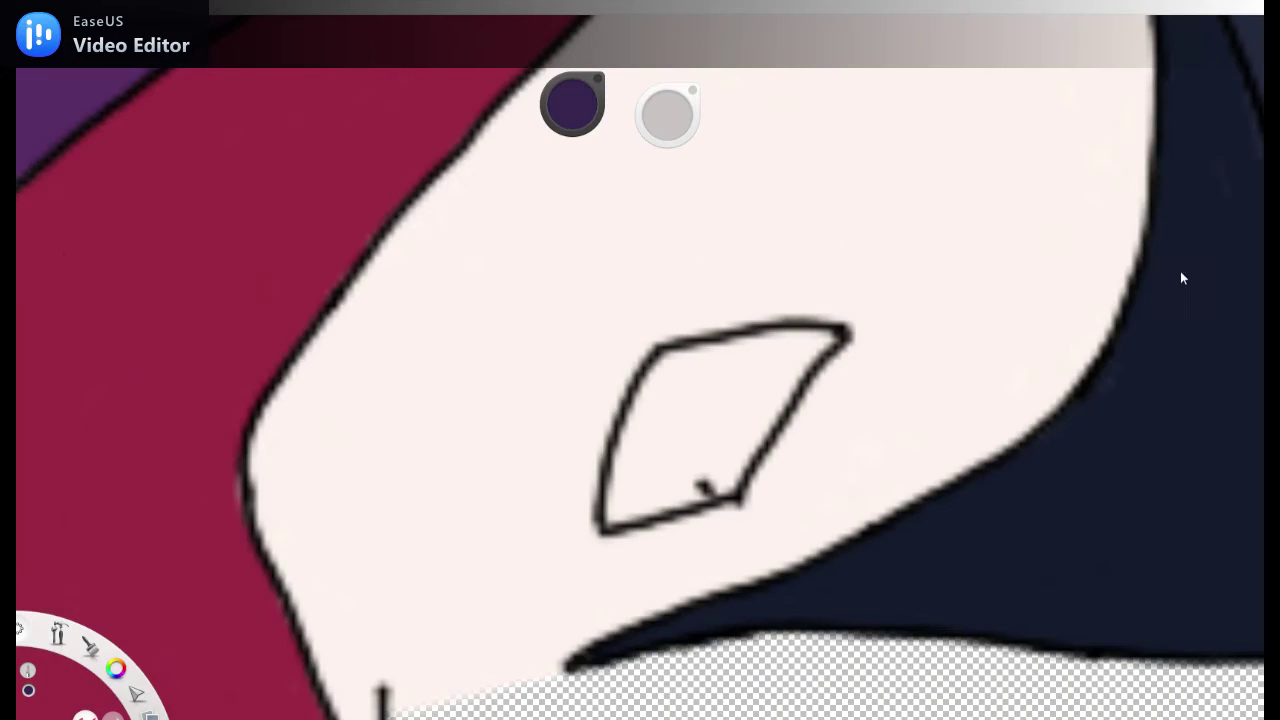
# Step: Fill the small four-sided patch on the upper arm with dark purple
pyautogui.moveTo(712, 450); pyautogui.dragTo(735, 410)
pyautogui.scroll(5, 720, 450)
pyautogui.moveTo(700, 543)
pyautogui.mouseDown()
pyautogui.moveTo(814, 329)
pyautogui.moveTo(957, 143)
pyautogui.moveTo(1000, 125)
pyautogui.mouseUp()
pyautogui.press('space')
pyautogui.moveTo(798, 330)
pyautogui.mouseDown()
pyautogui.moveTo(694, 200)
pyautogui.moveTo(809, 251)
pyautogui.moveTo(754, 253)
pyautogui.moveTo(750, 600)
pyautogui.mouseUp()
pyautogui.moveTo(720, 230); pyautogui.dragTo(630, 300)
pyautogui.moveTo(720, 230); pyautogui.dragTo(700, 550)
# Step: Fill the small gap between the hair strands and cheek with muted greyish purple and draw the curved nose line in black
pyautogui.moveTo(520, 220)
pyautogui.mouseDown()
pyautogui.moveTo(588, 262)
pyautogui.moveTo(563, 237)
pyautogui.moveTo(490, 424)
pyautogui.moveTo(520, 300)
pyautogui.moveTo(560, 230)
pyautogui.moveTo(496, 167)
pyautogui.mouseUp()
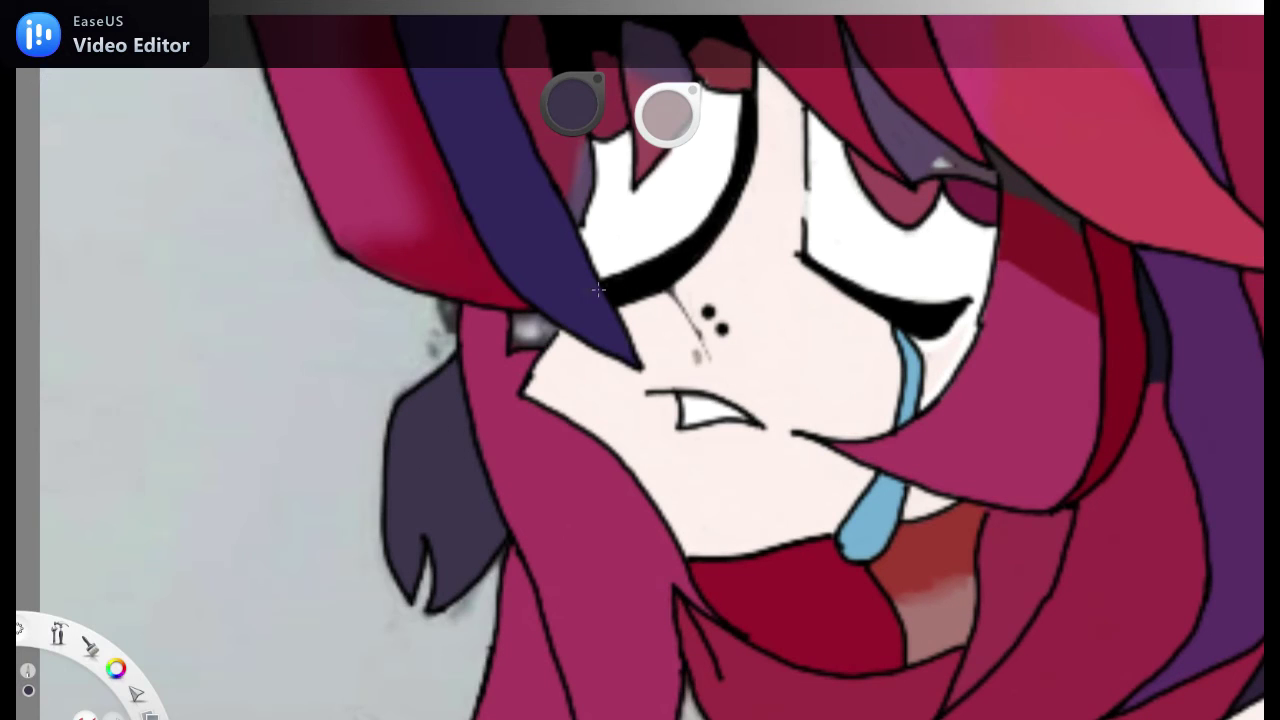
pyautogui.scroll(5, 598, 289)
pyautogui.click(482, 278)
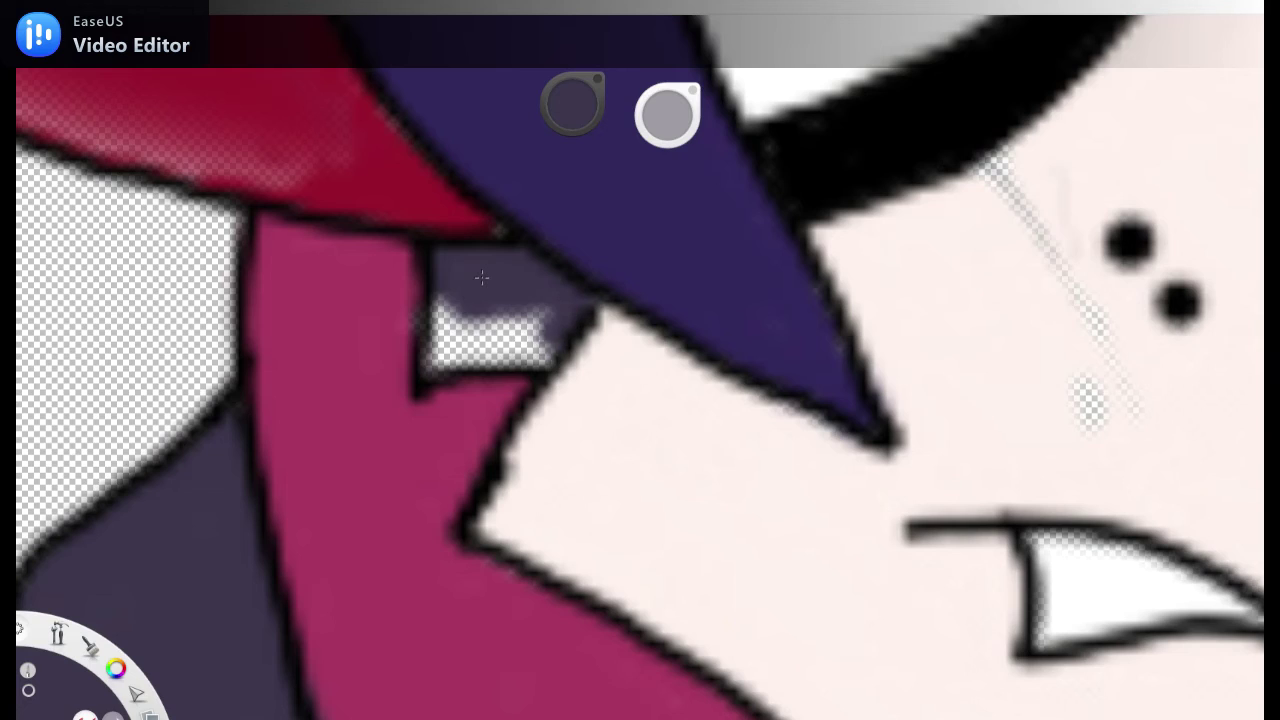
pyautogui.scroll(-5, 482, 278)
pyautogui.scroll(3, 1126, 188)
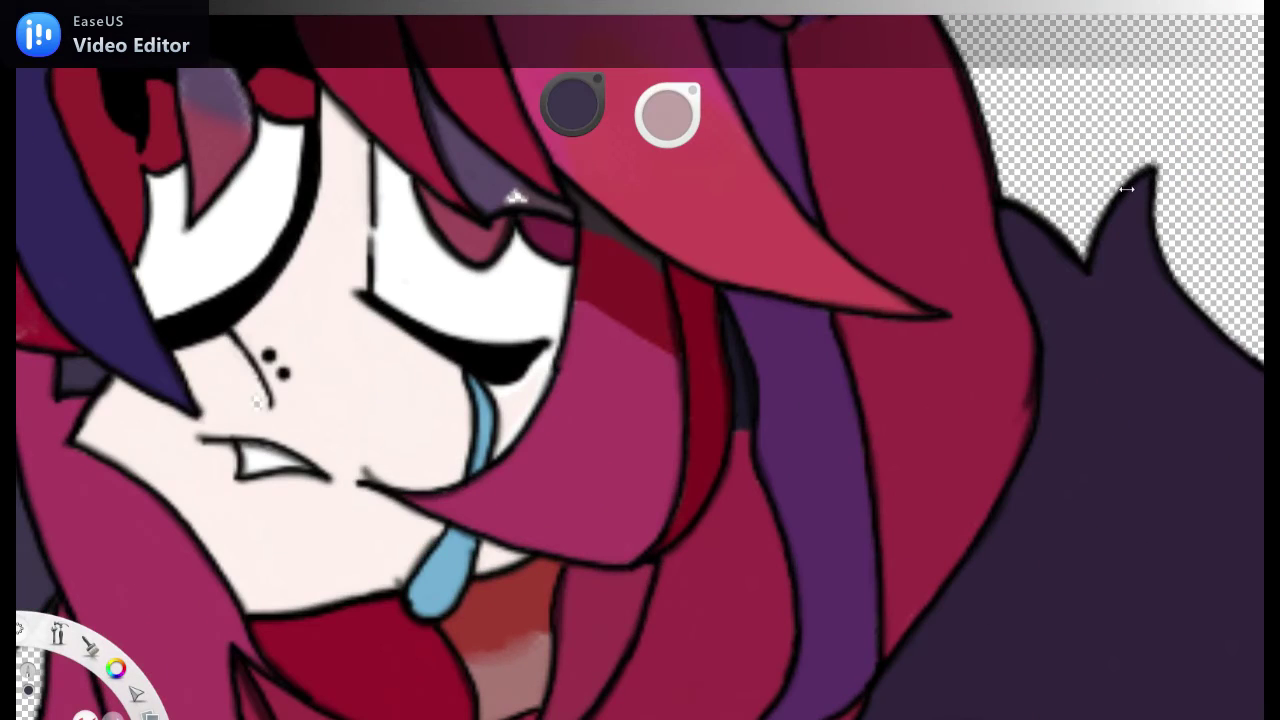
# Step: Fill the remaining unpainted edges inside the open mouth with white
pyautogui.scroll(3, 188, 221)
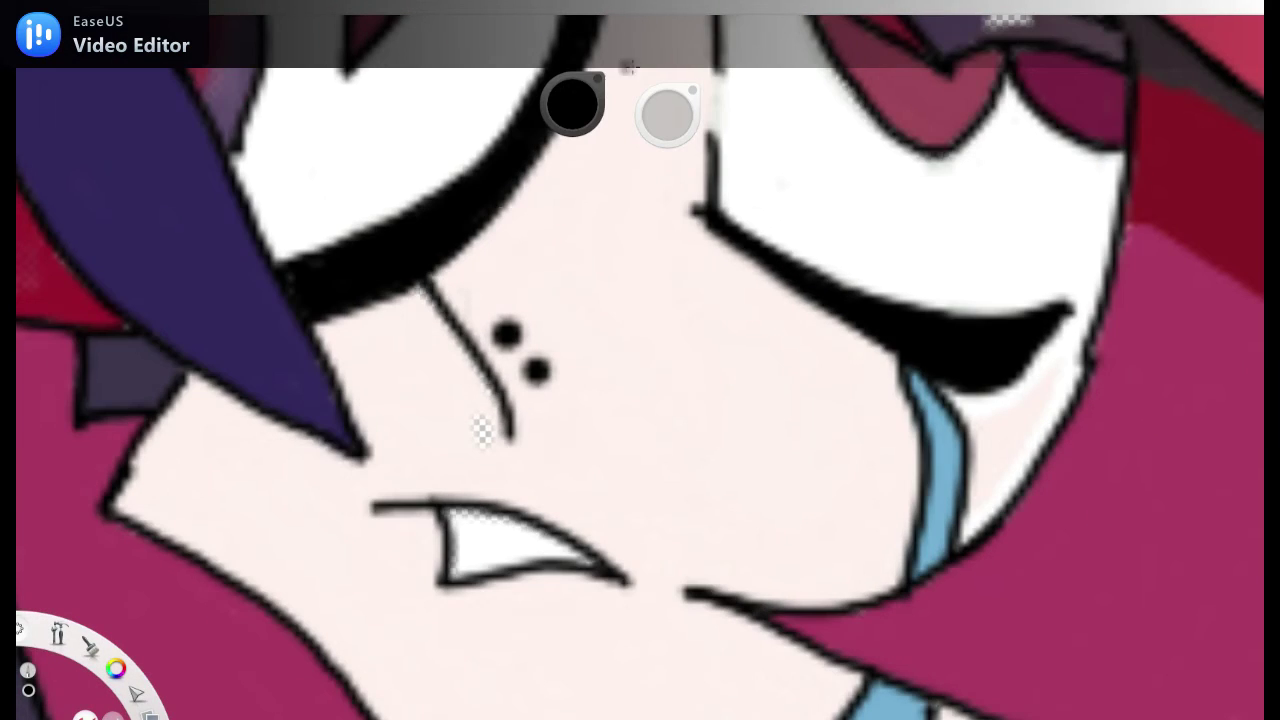
pyautogui.scroll(5, 532, 499)
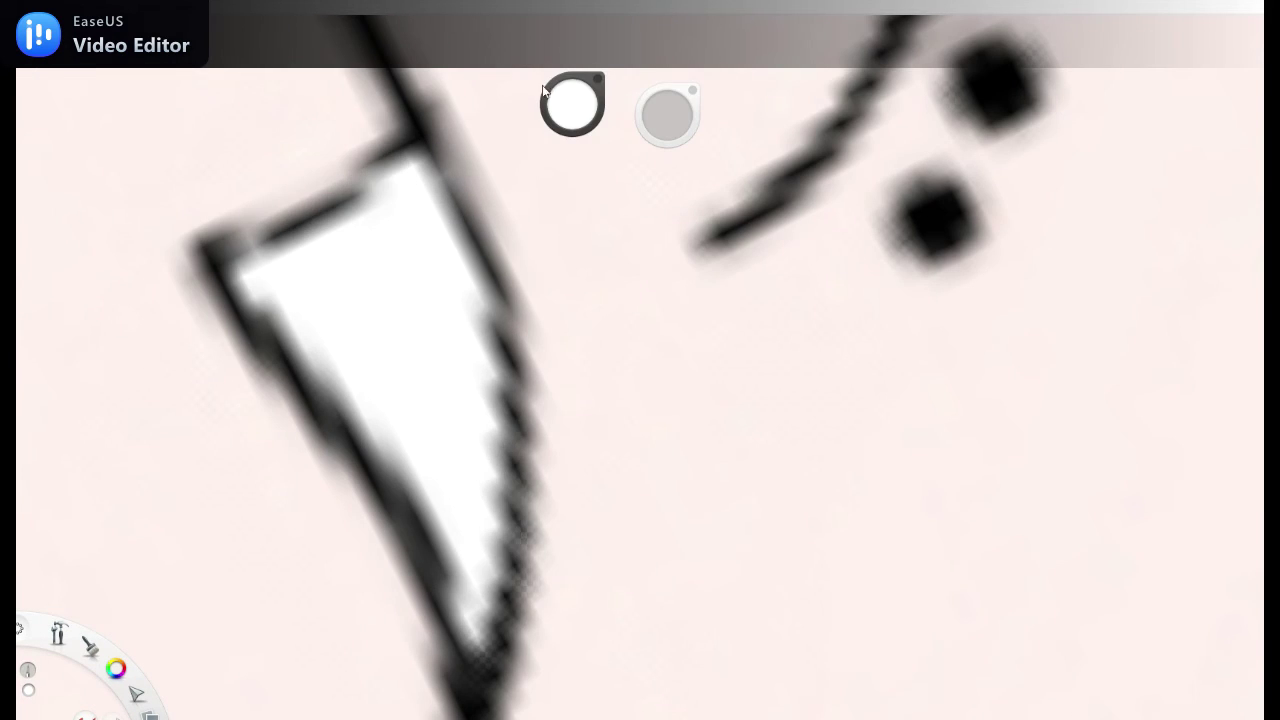
pyautogui.press('Home')
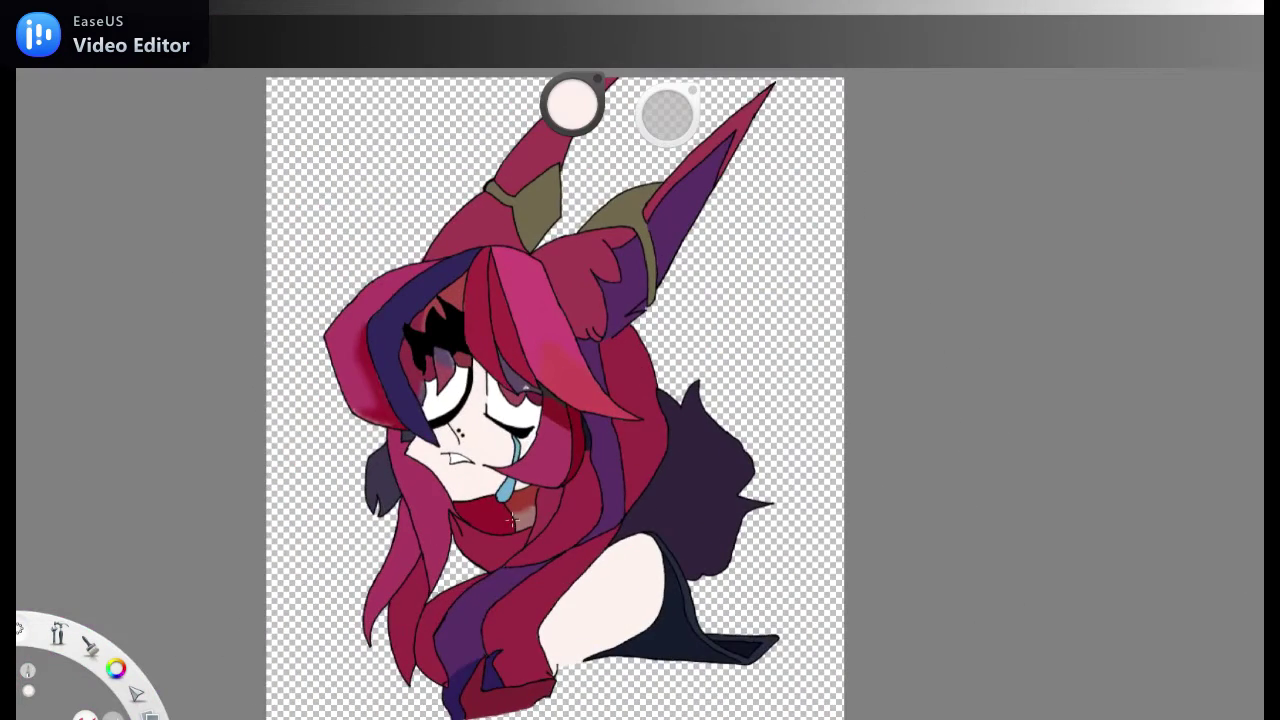
# Step: Sign the artist's name by hand in black in the empty area beside the dark purple fur, underlining each of its two words
pyautogui.moveTo(905, 499); pyautogui.dragTo(800, 226)
pyautogui.moveTo(913, 390); pyautogui.dragTo(697, 455)
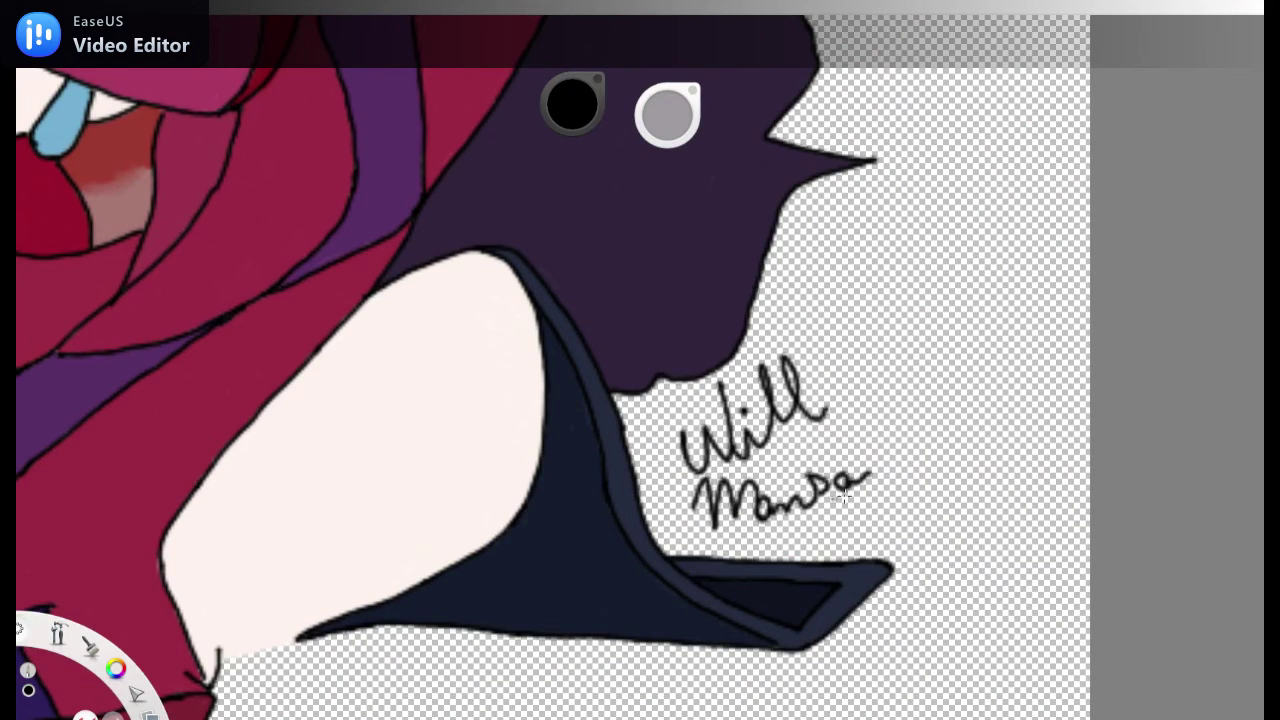
pyautogui.moveTo(829, 391); pyautogui.dragTo(722, 504)
pyautogui.moveTo(682, 428); pyautogui.dragTo(752, 402)
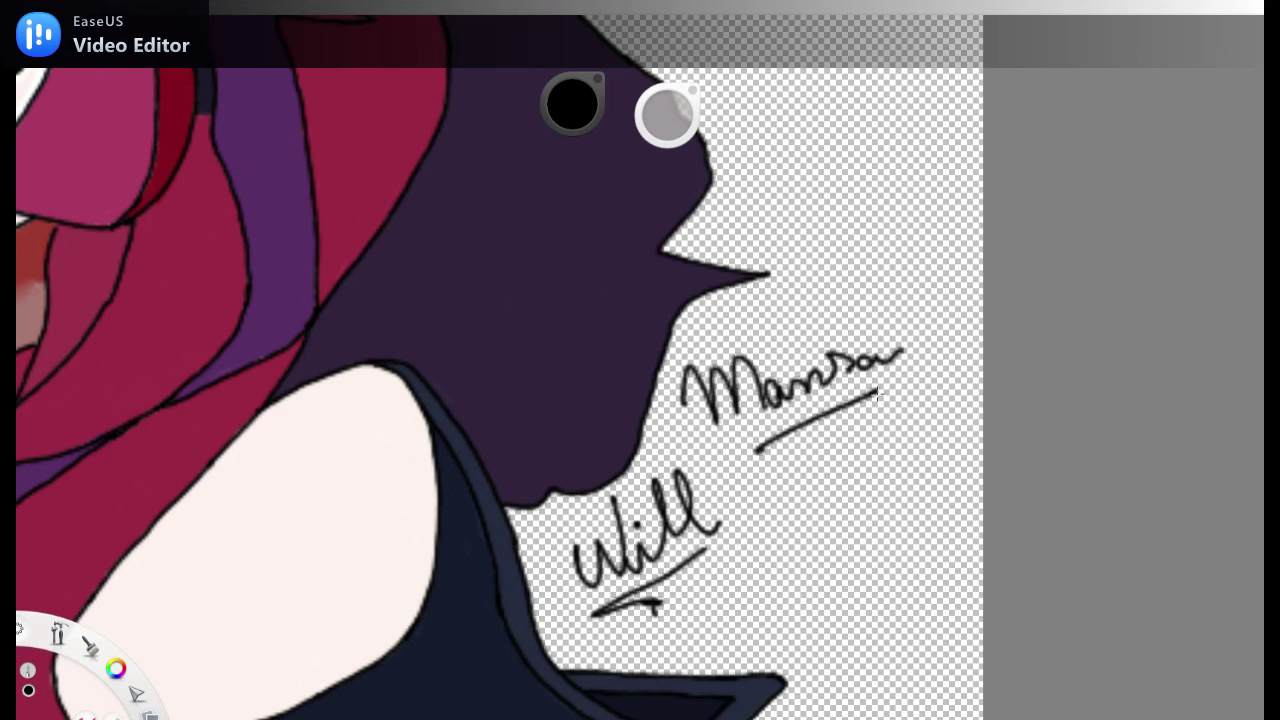
pyautogui.scroll(-5, 876, 396)
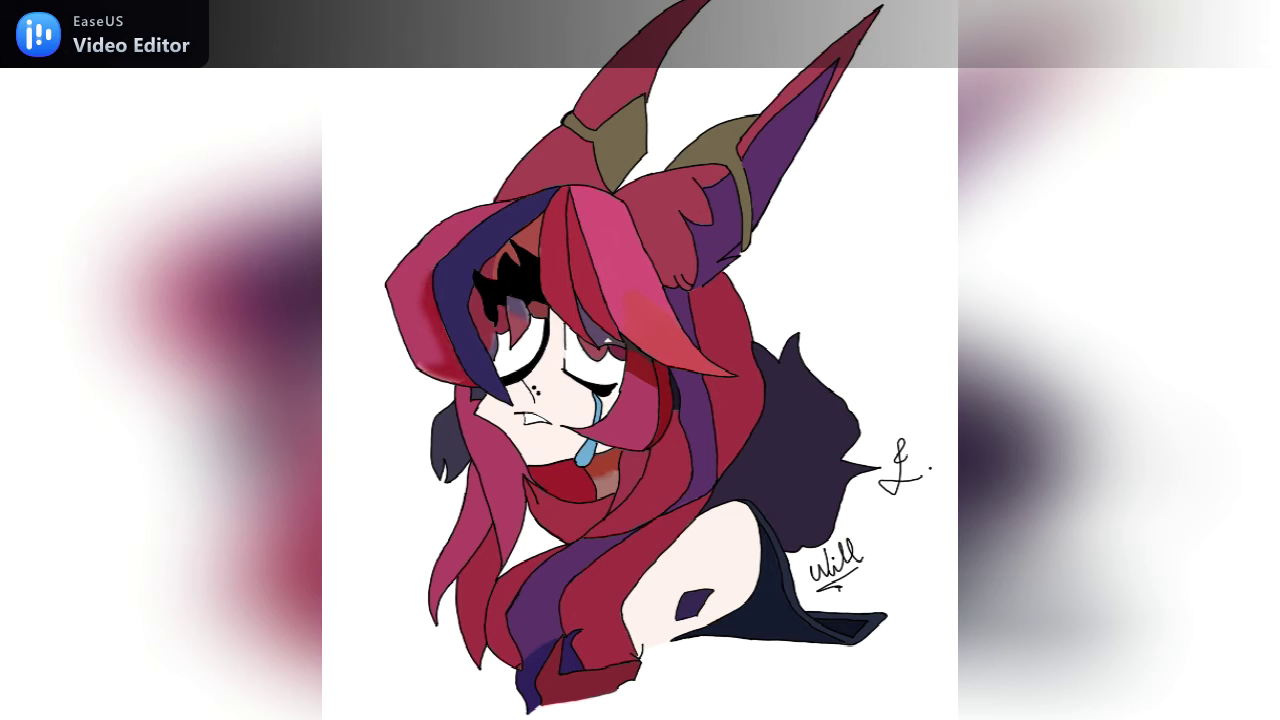